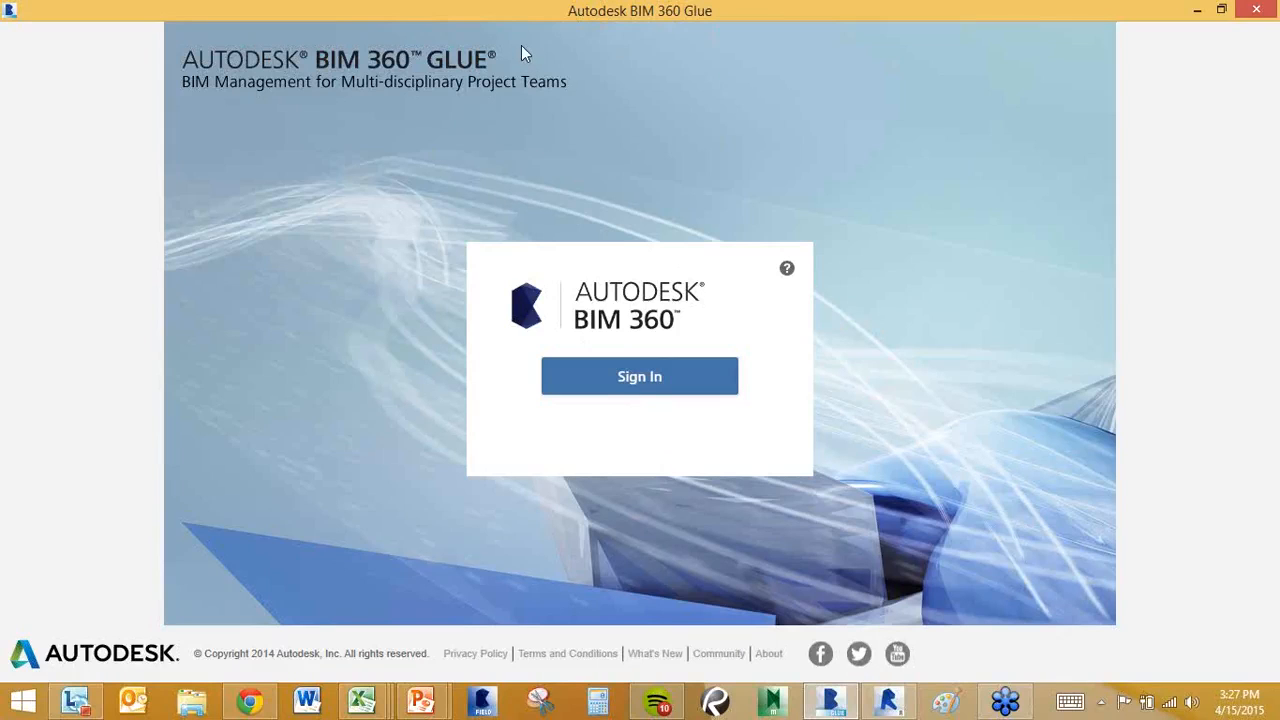
Sign in to BIM 360 Glue with the Autodesk account ID and password.
left_click(619, 381)
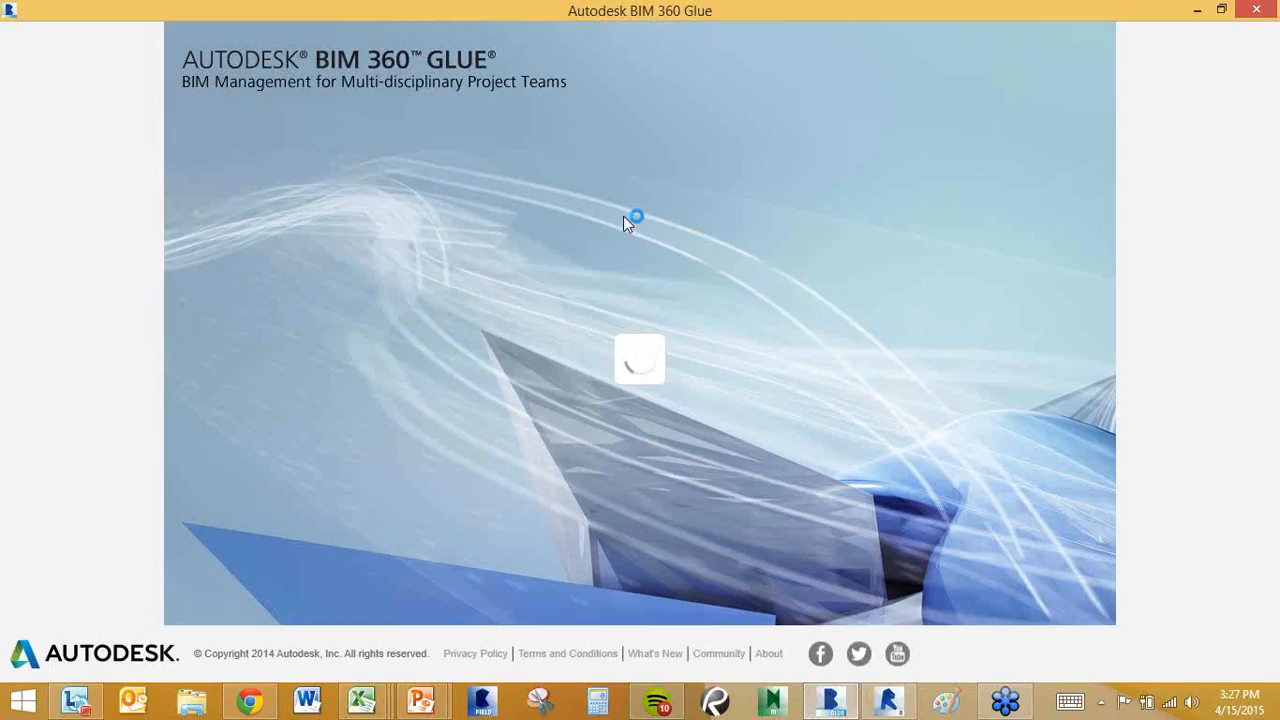
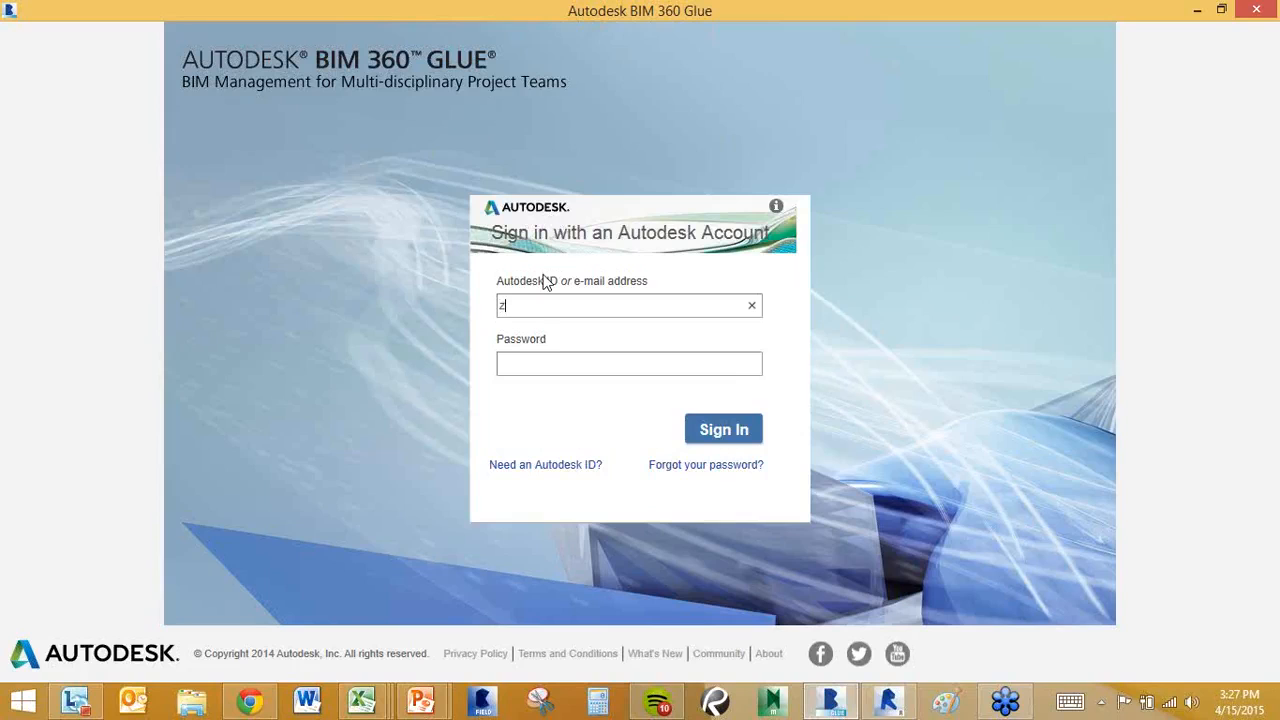
key("Tab")
type("•••••••••")
left_click(706, 426)
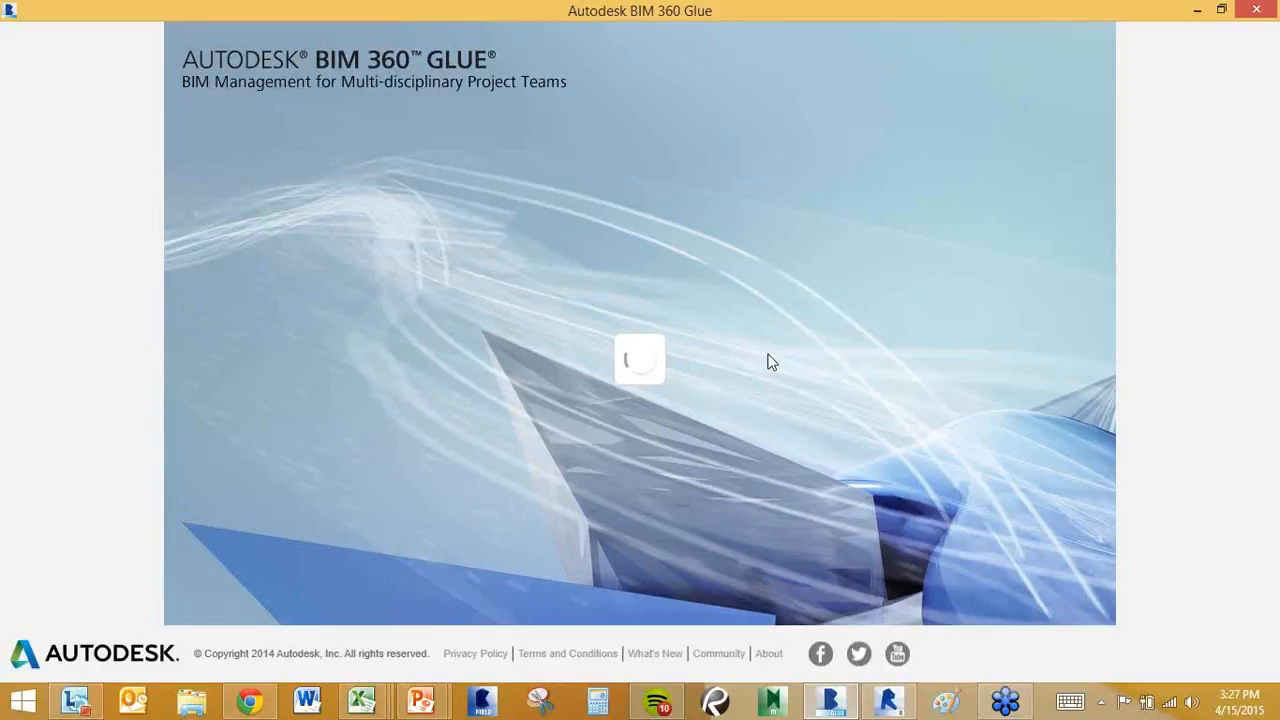
Choose the Asti_glue host to show its list of projects.
left_click(740, 311)
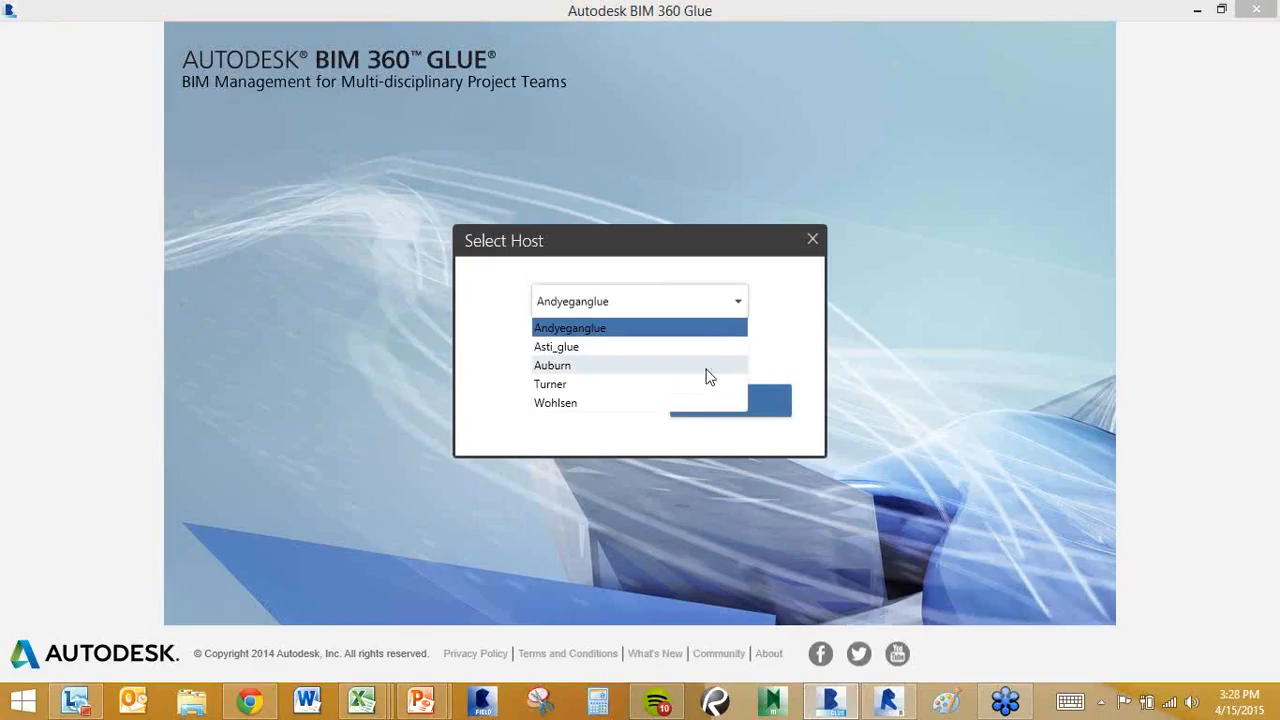
left_click(677, 350)
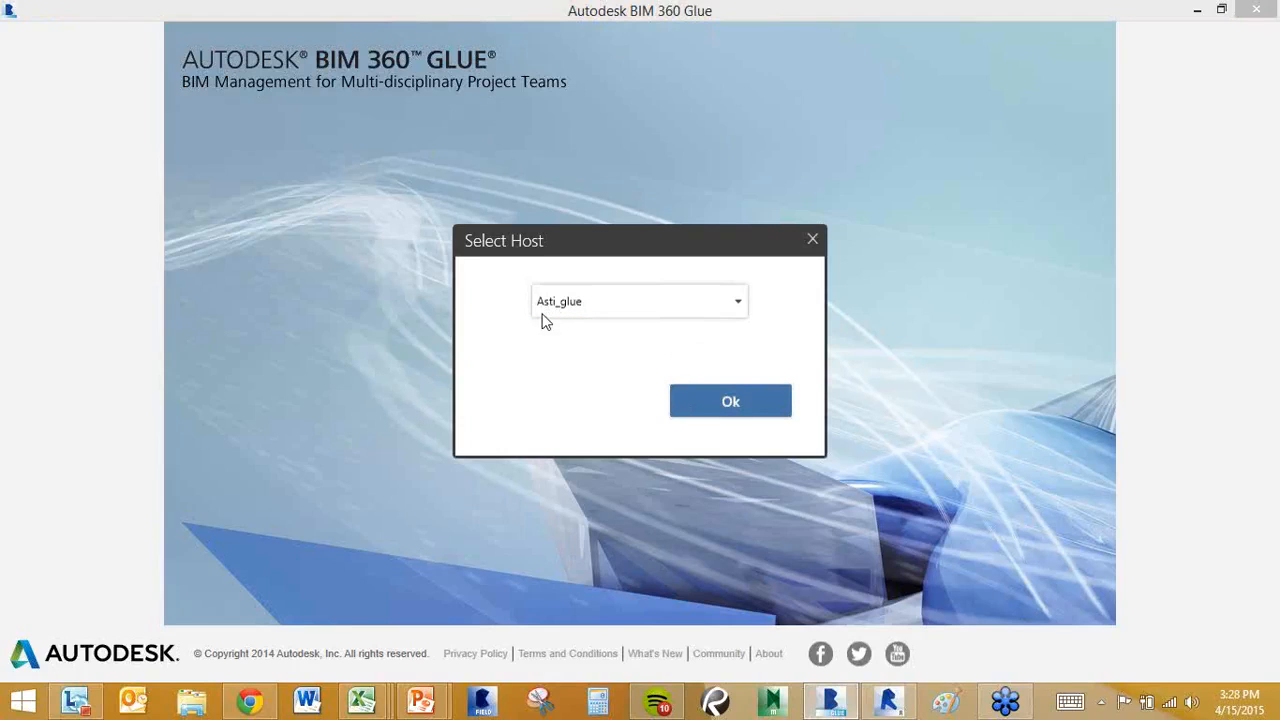
left_click(733, 404)
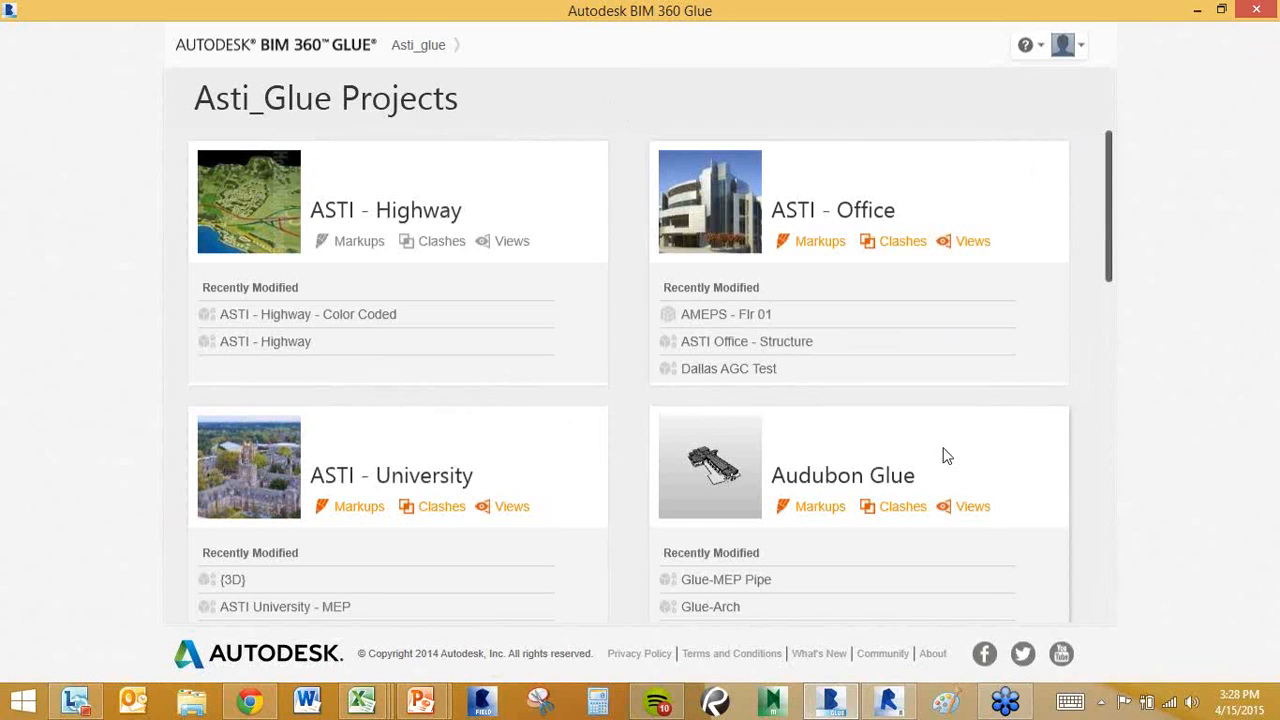
Open the Audubon Glue project and scroll through its merged models, models and activities.
left_click(704, 467)
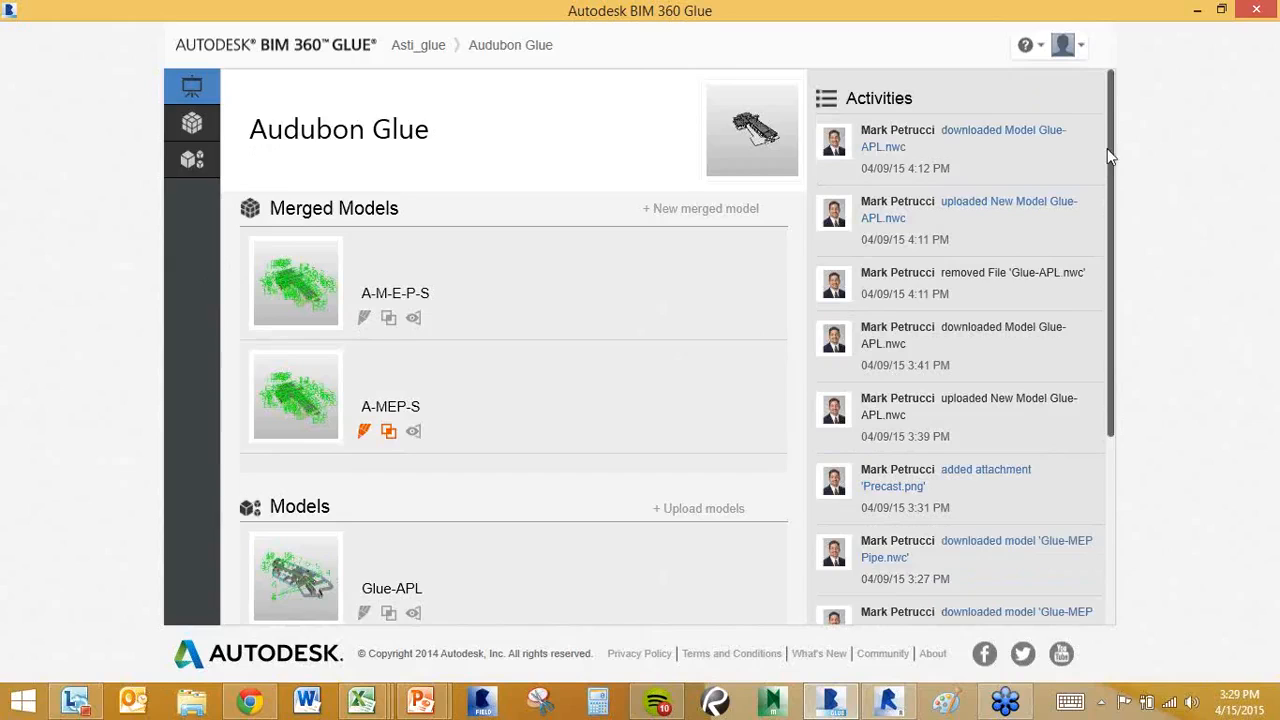
left_click_drag(1107, 155, 1103, 340)
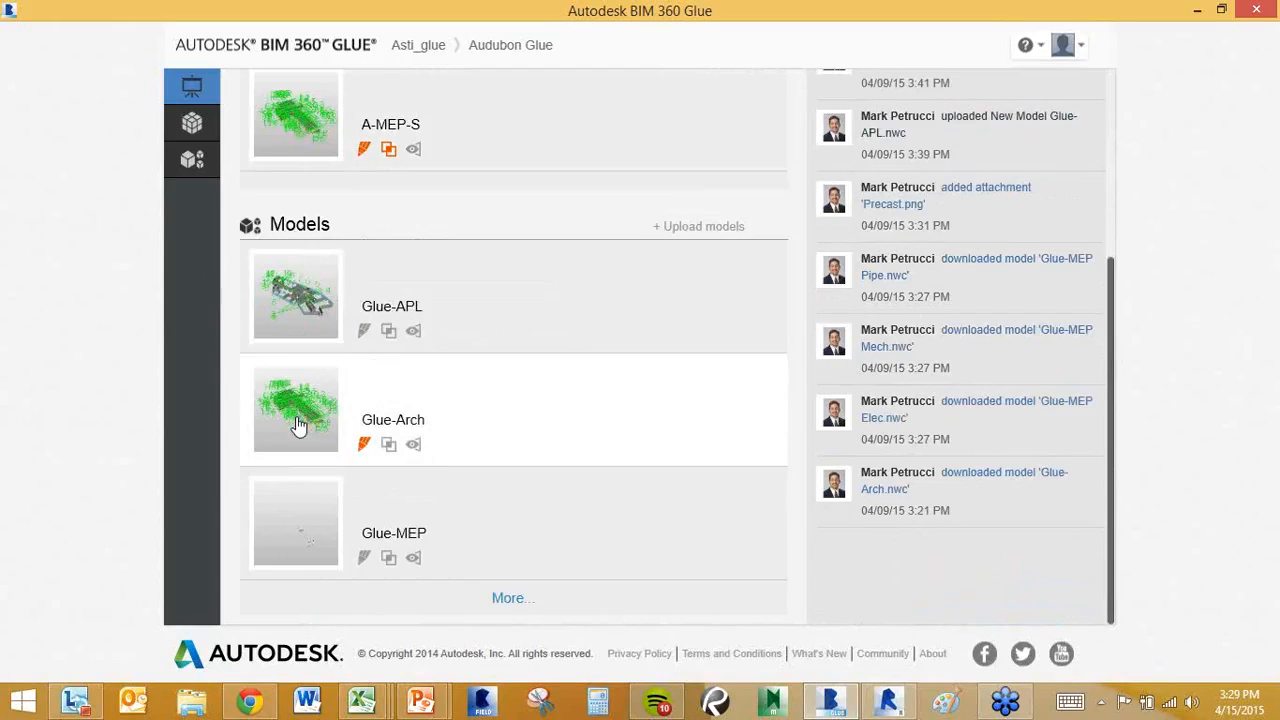
mouse_move(295, 503)
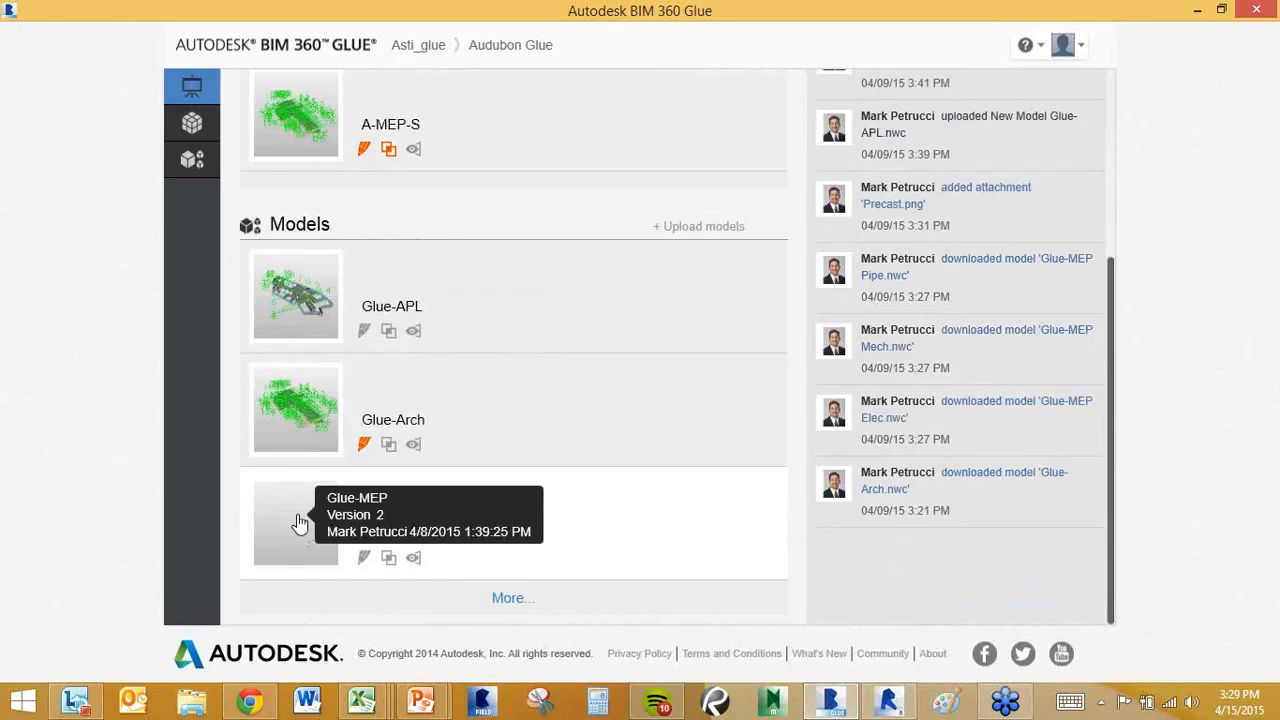
mouse_move(300, 457)
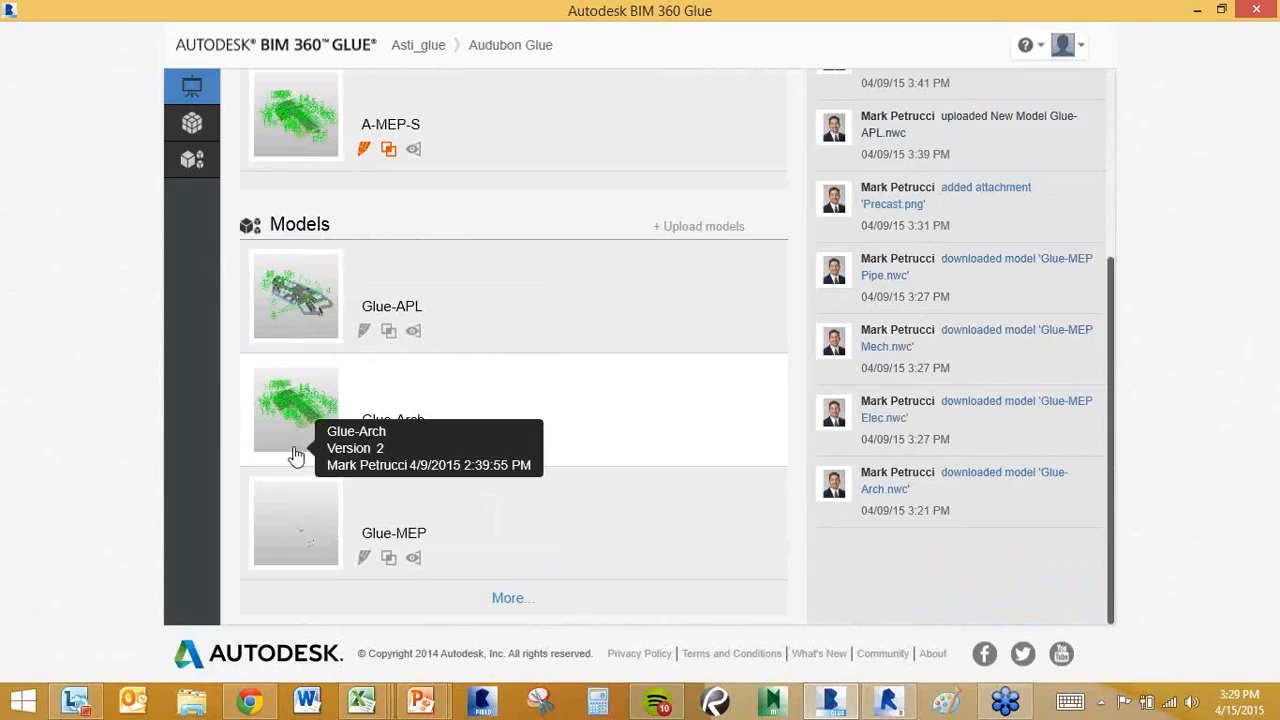
left_click_drag(1111, 334, 1117, 135)
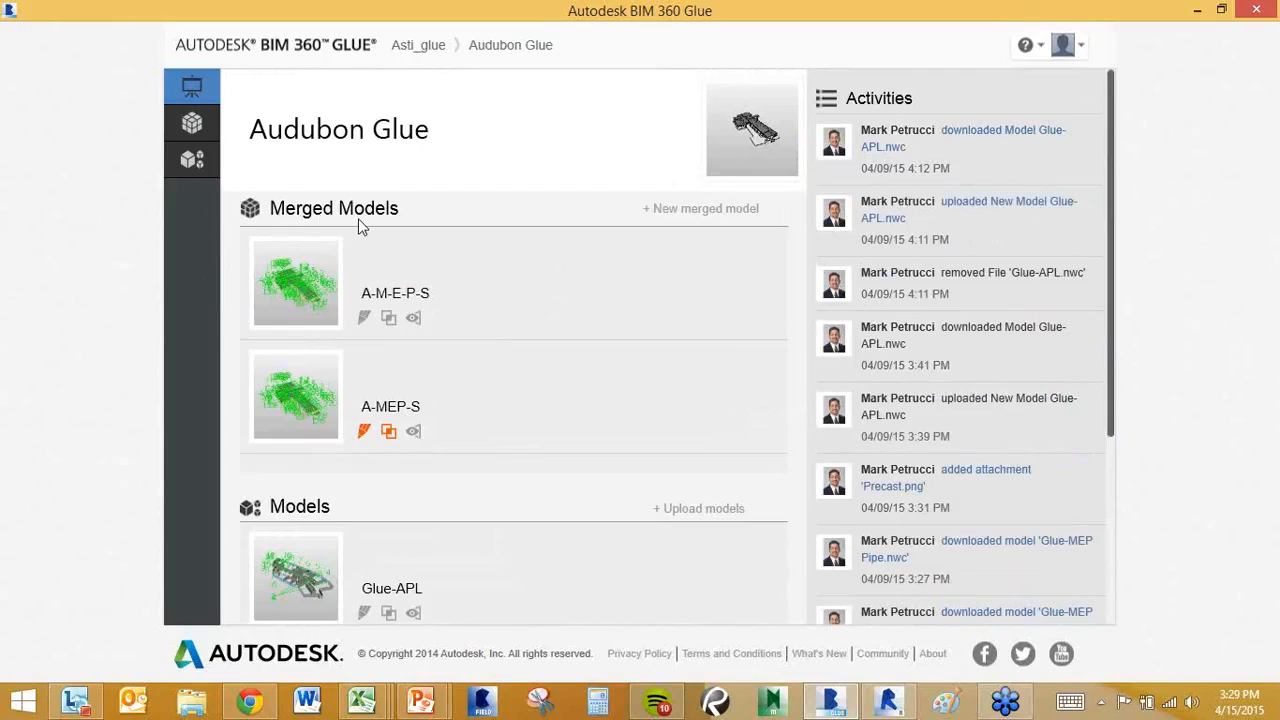
List all seven Audubon Glue models, Glue-APL to Glue-Struc, and view Glue-Arch's markups.
left_click(192, 162)
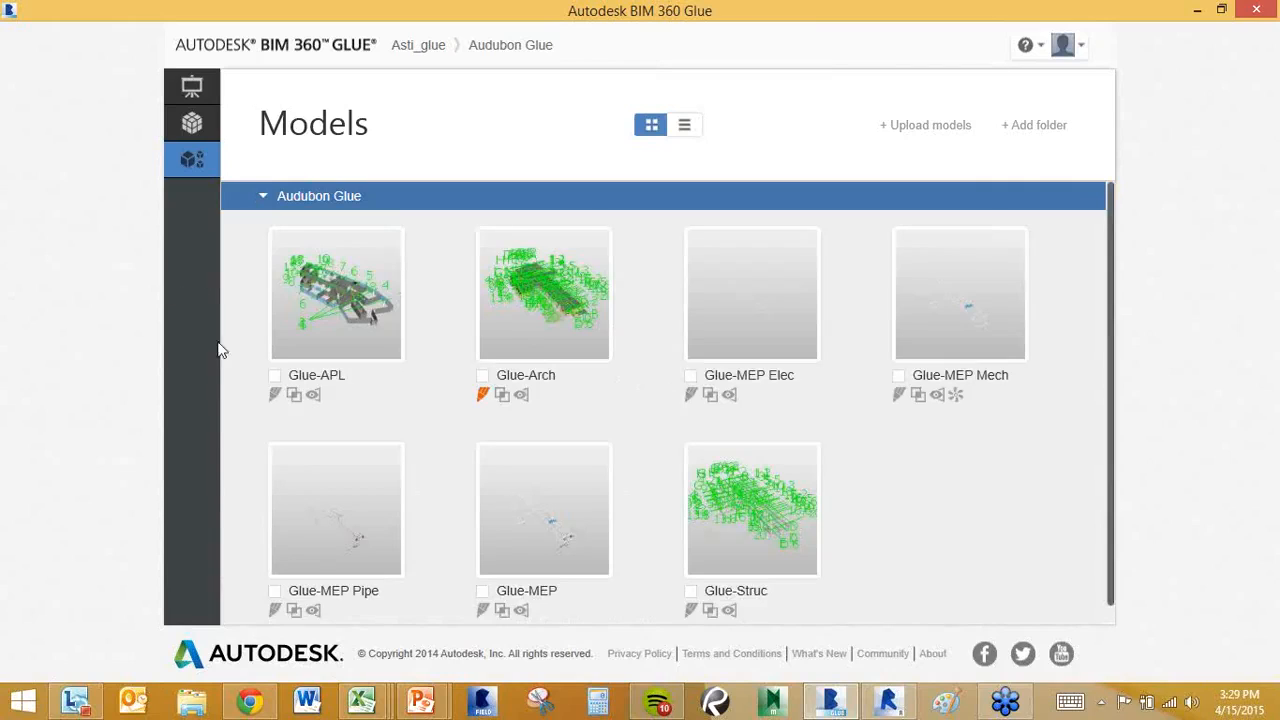
mouse_move(517, 342)
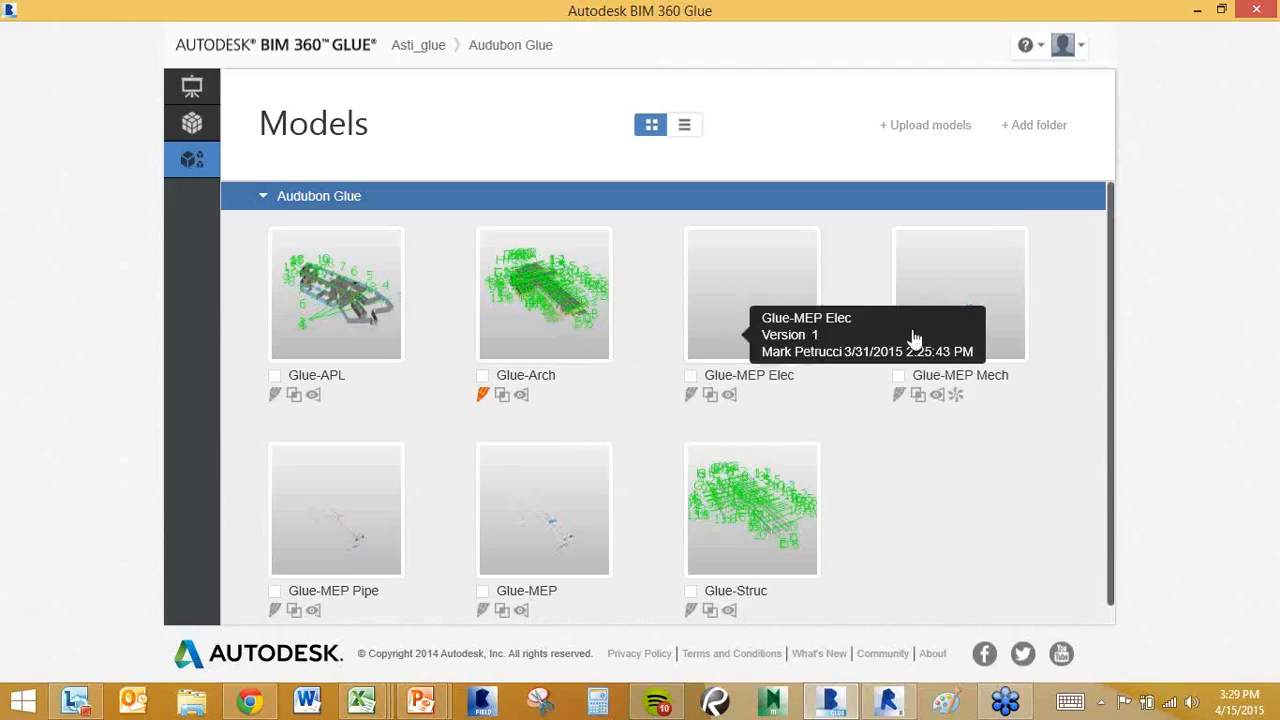
mouse_move(931, 335)
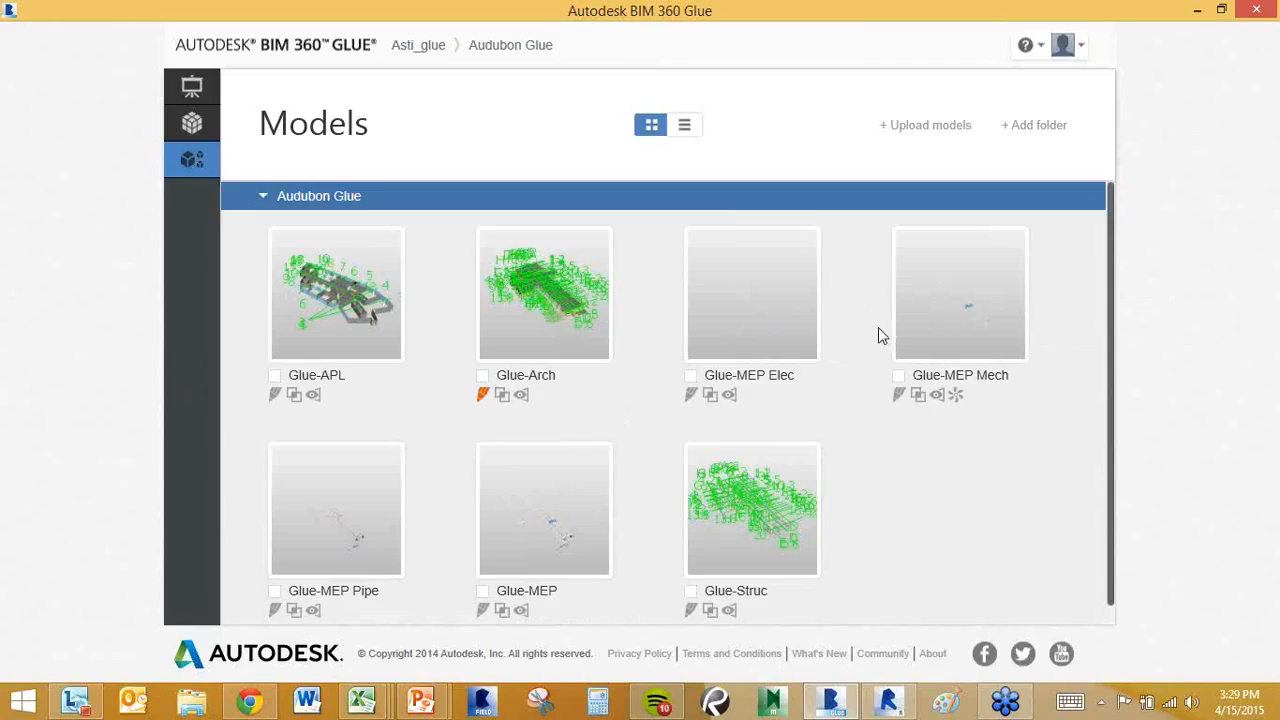
left_click(483, 395)
left_click(895, 712)
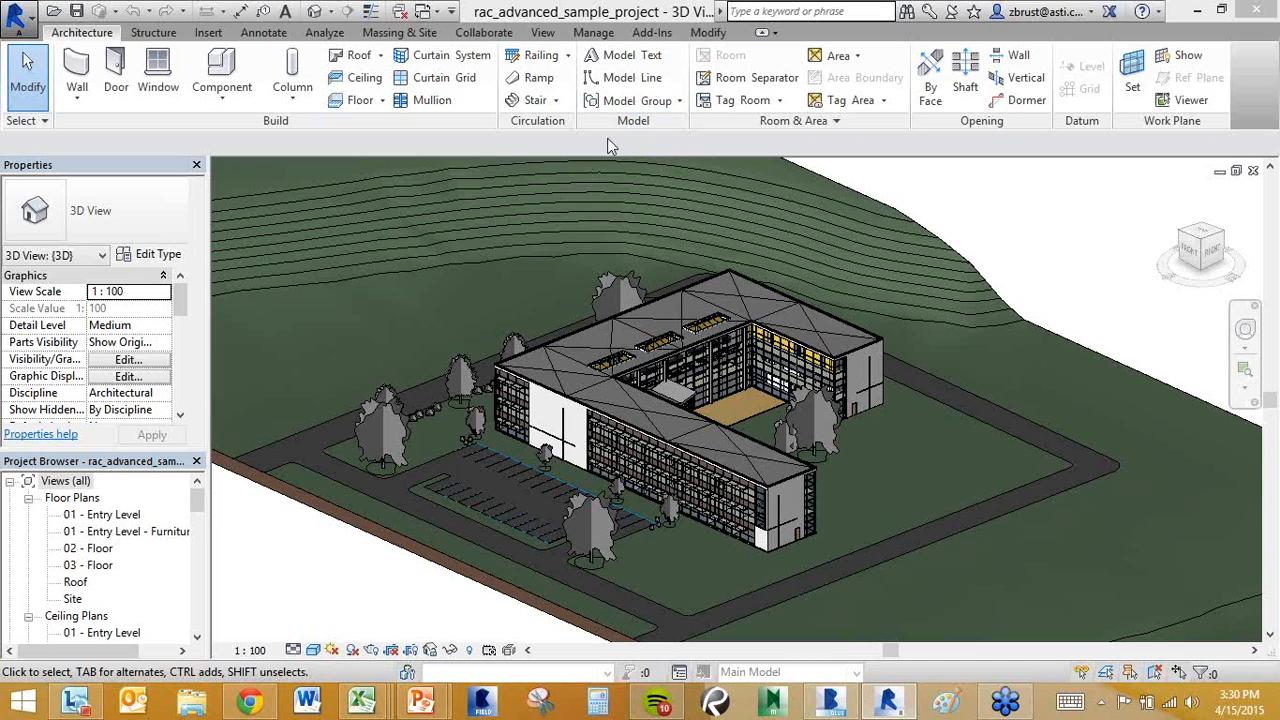
left_click(652, 33)
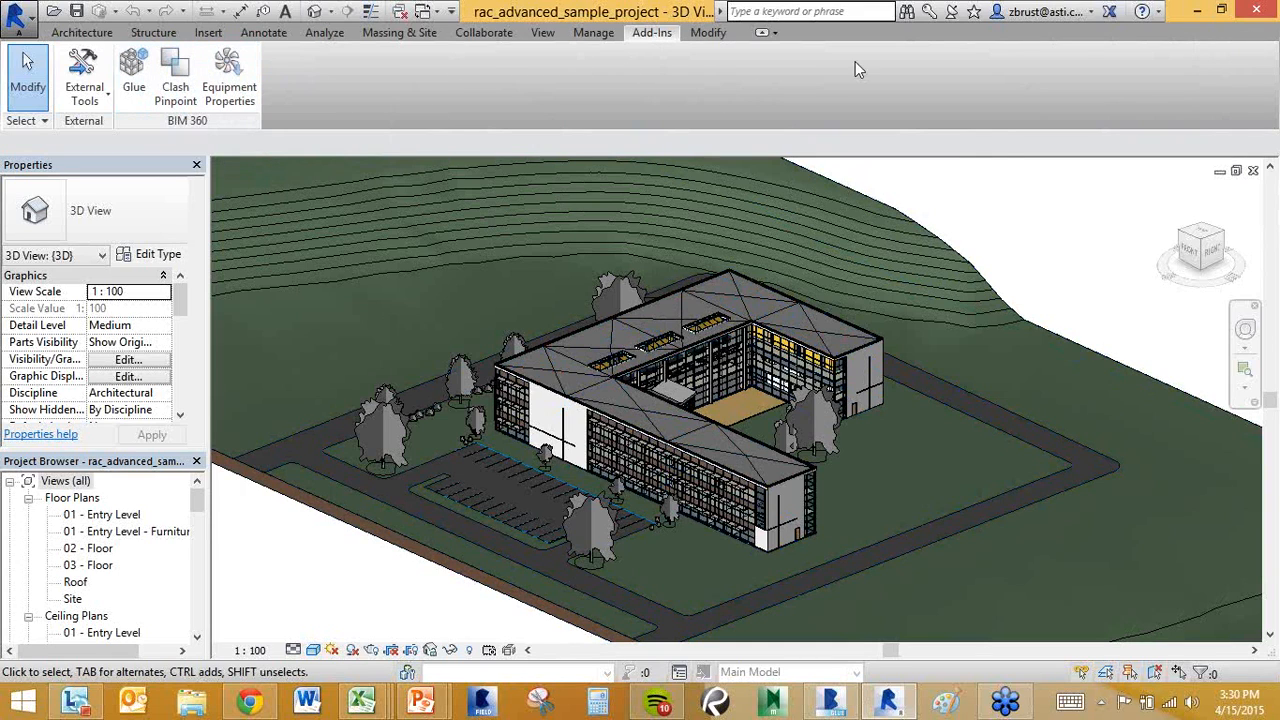
left_click(1198, 12)
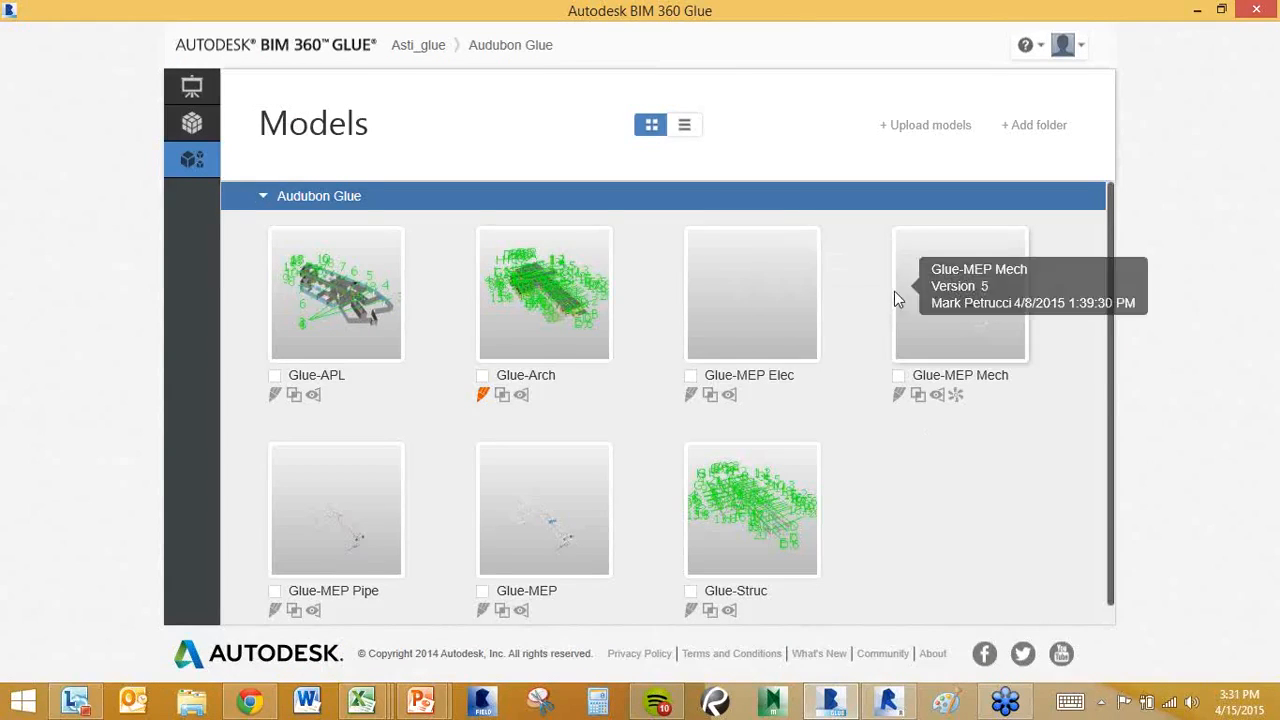
Start a new merged model including Glue-Arch, Glue-MEP Elec and Glue-Struc.
left_click(193, 124)
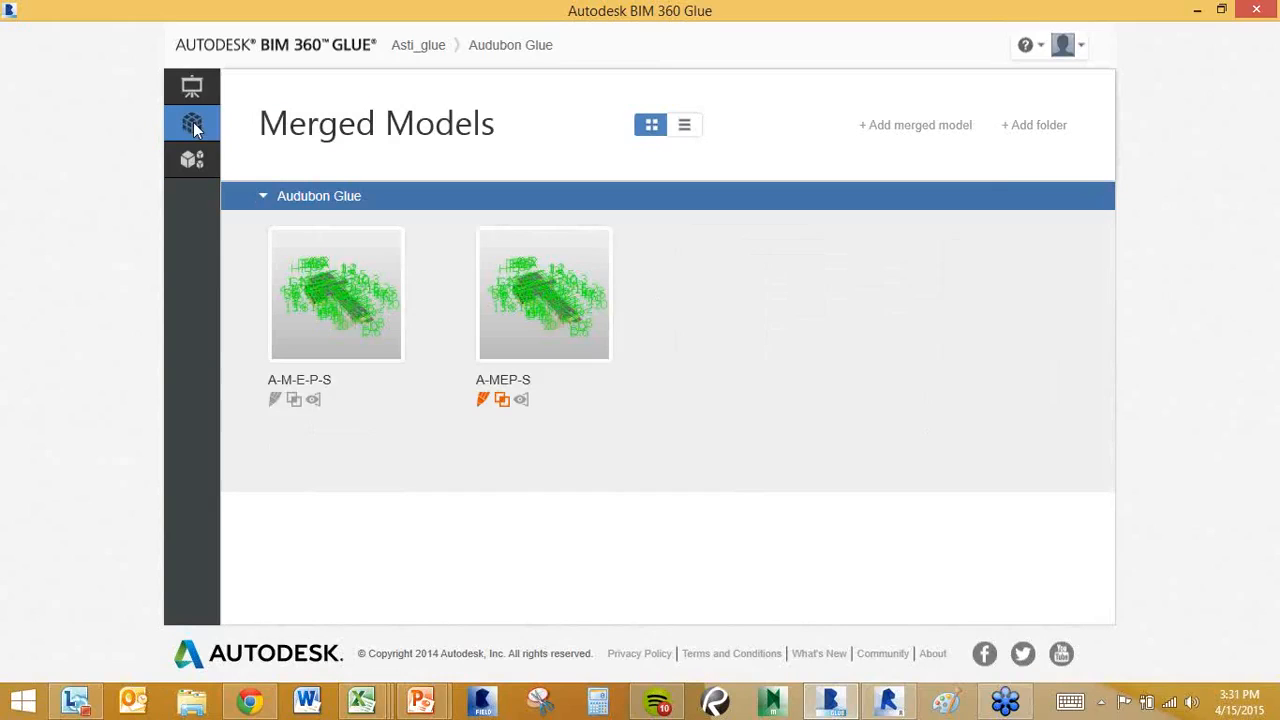
left_click(911, 137)
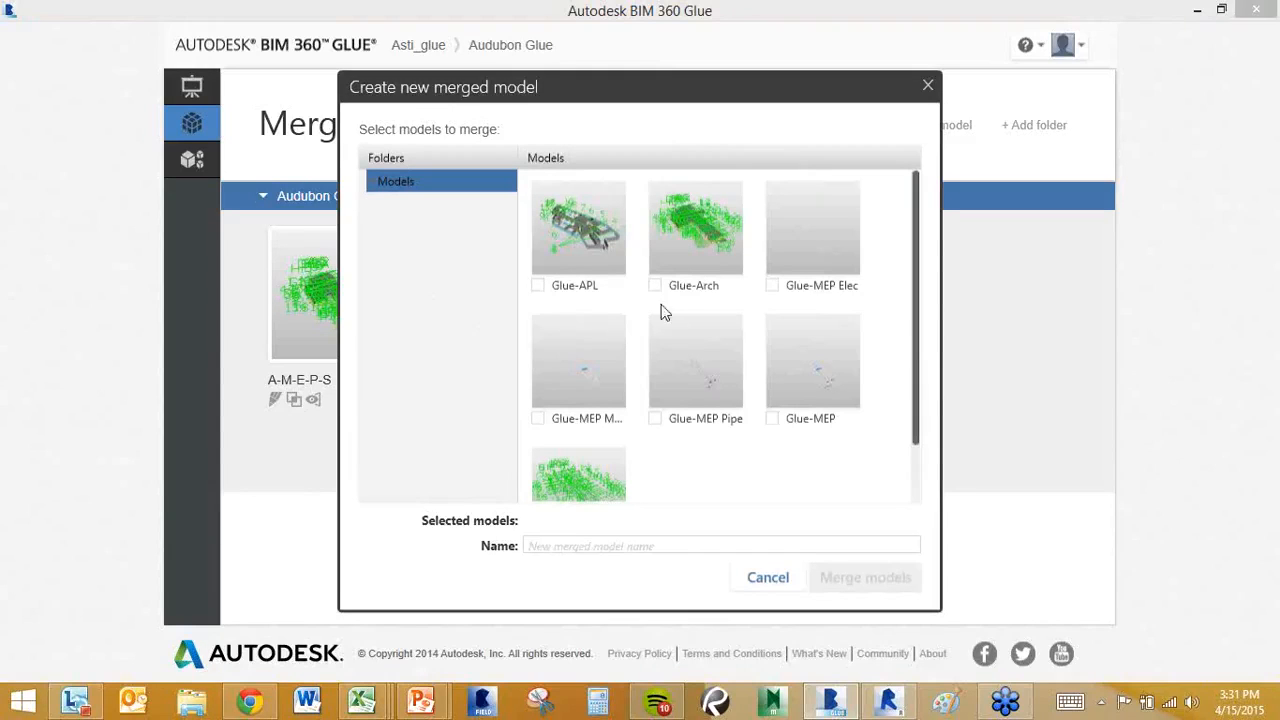
left_click(655, 286)
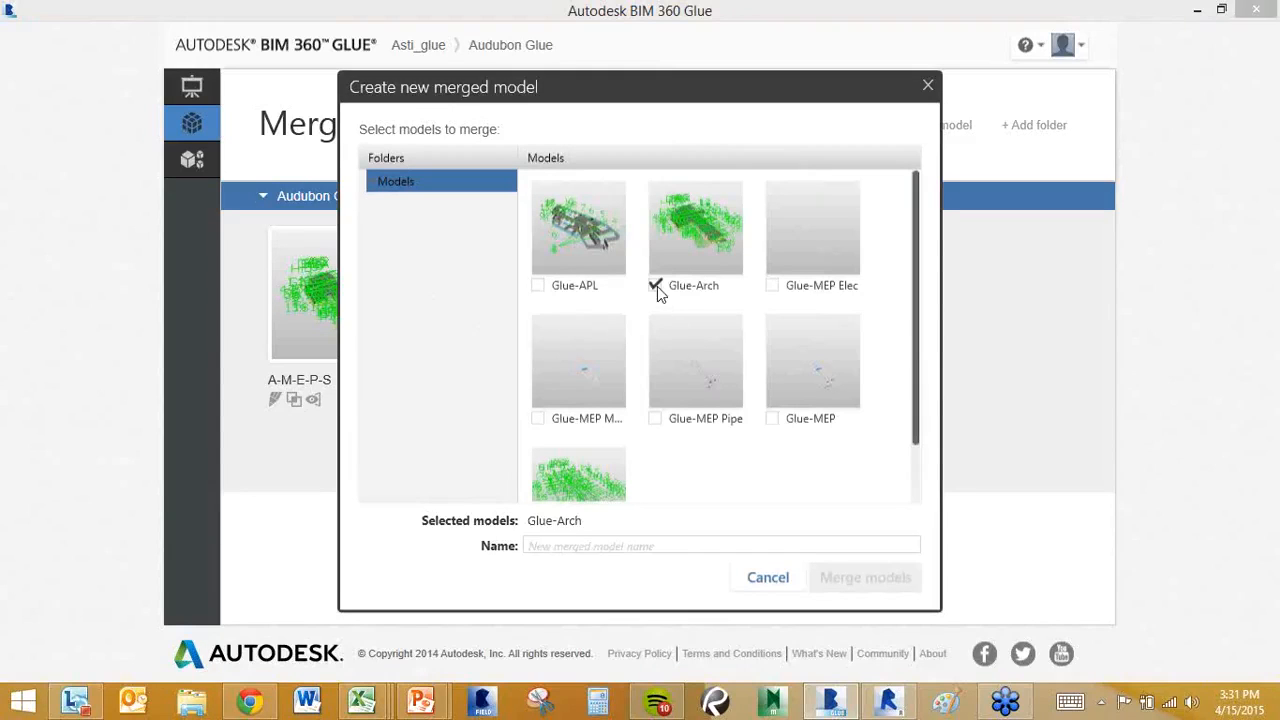
left_click(774, 286)
scroll(585, 440, "down", 1)
left_click(538, 483)
Name the merged model 'AMEPS' and merge the selected models.
left_click(608, 545)
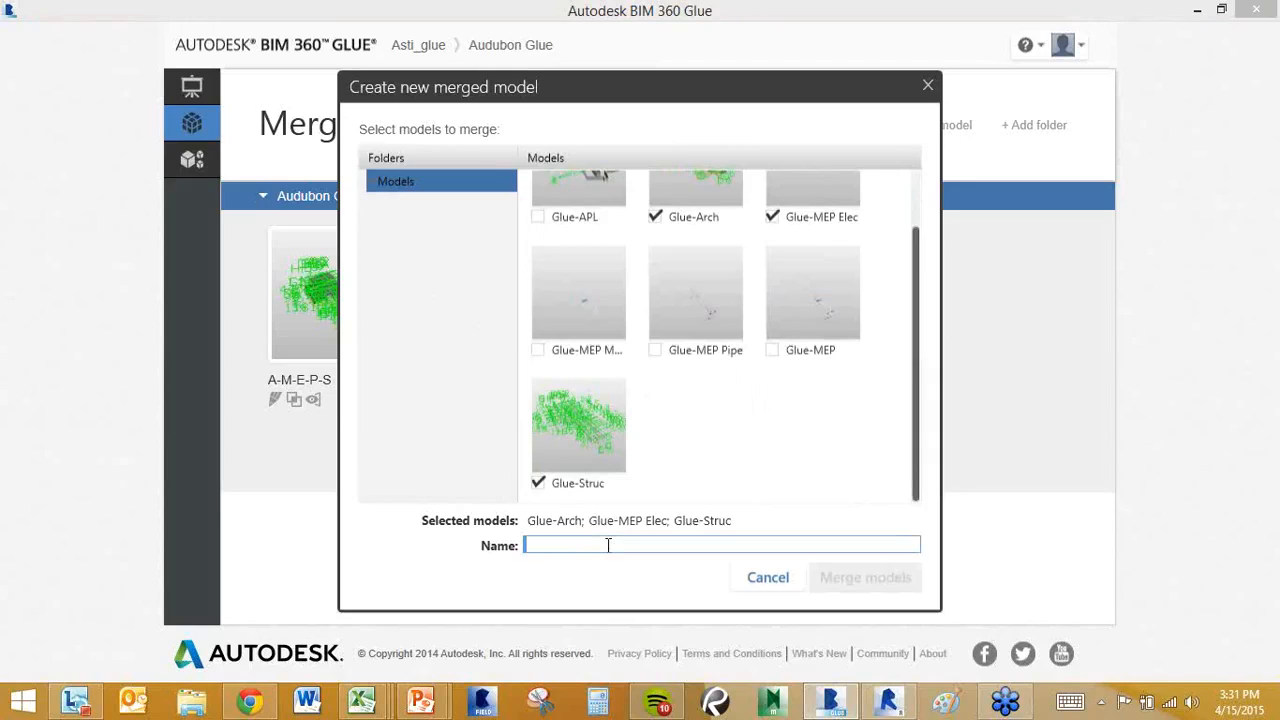
type("AMEPS")
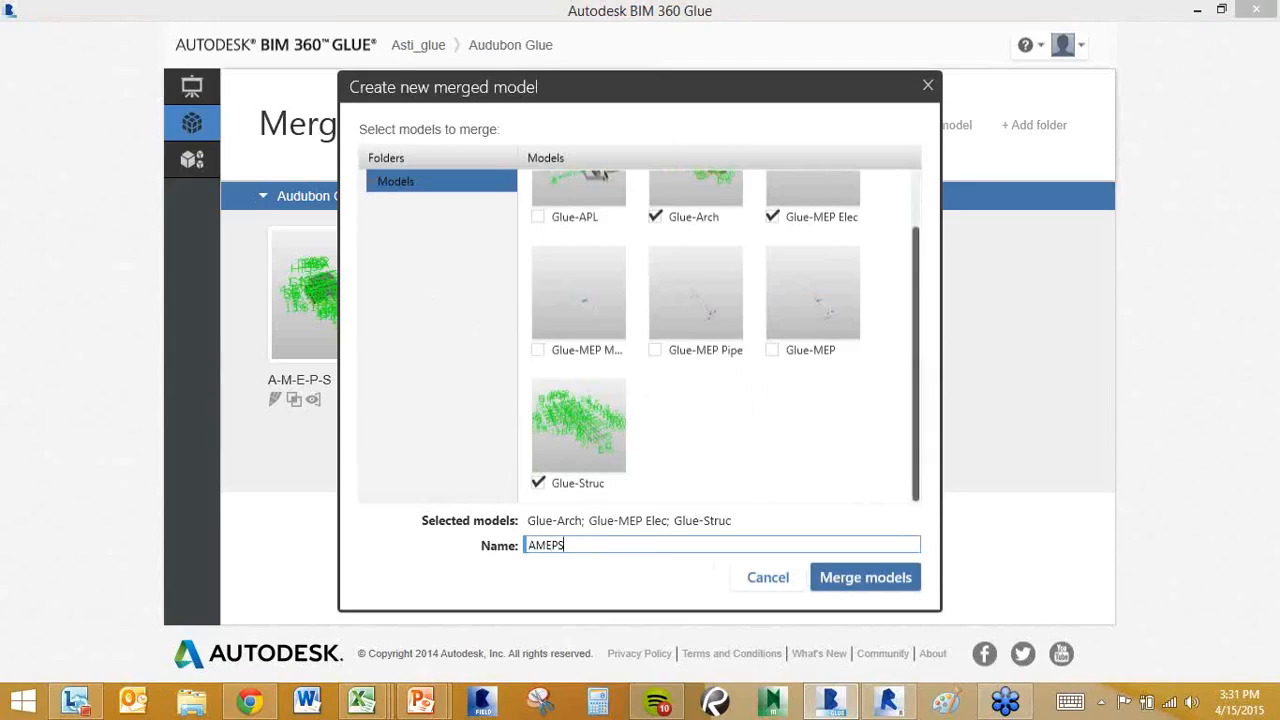
type(" -")
key("BackSpace")
left_click(866, 583)
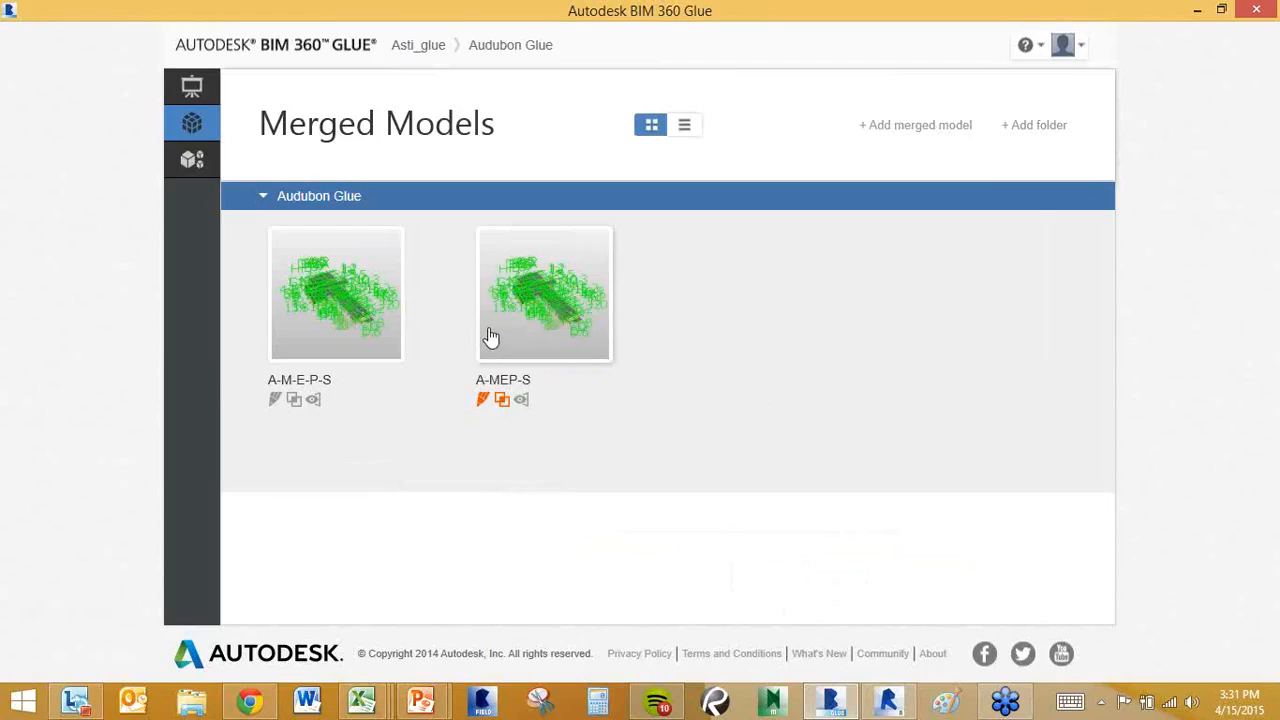
Load the A-M-E-P-S merged model into the 3D viewer.
mouse_move(491, 337)
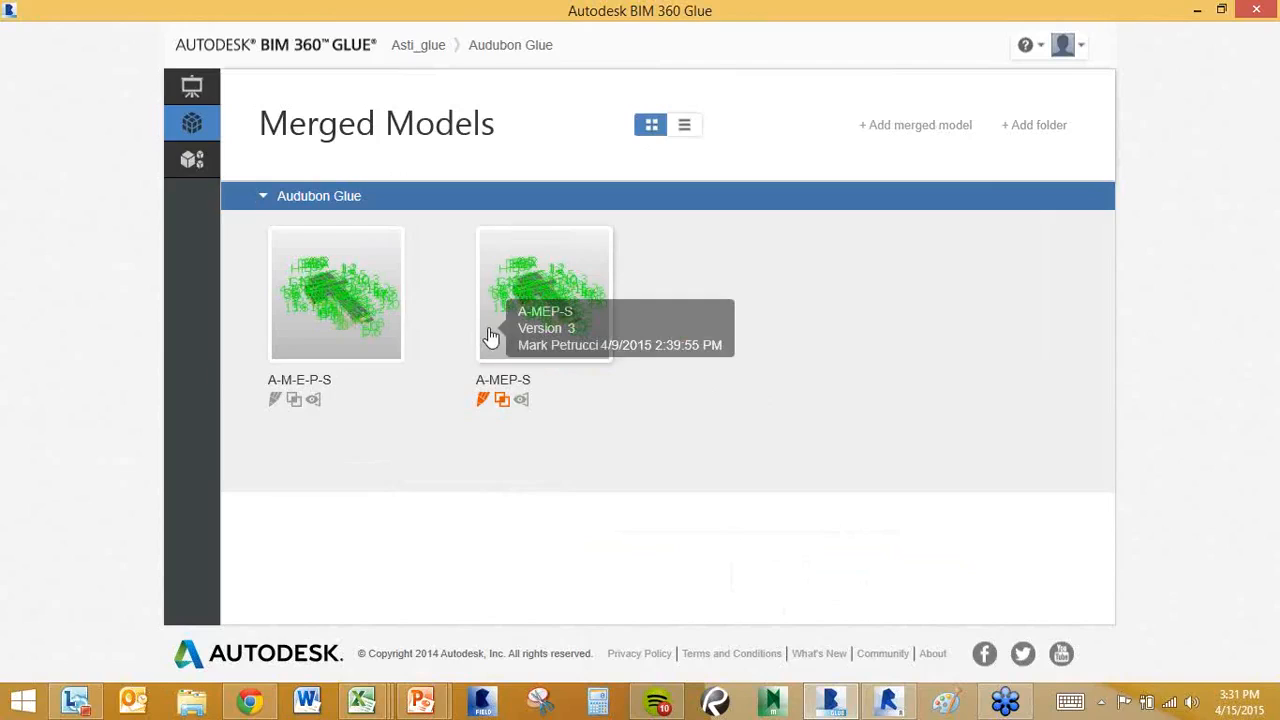
mouse_move(360, 330)
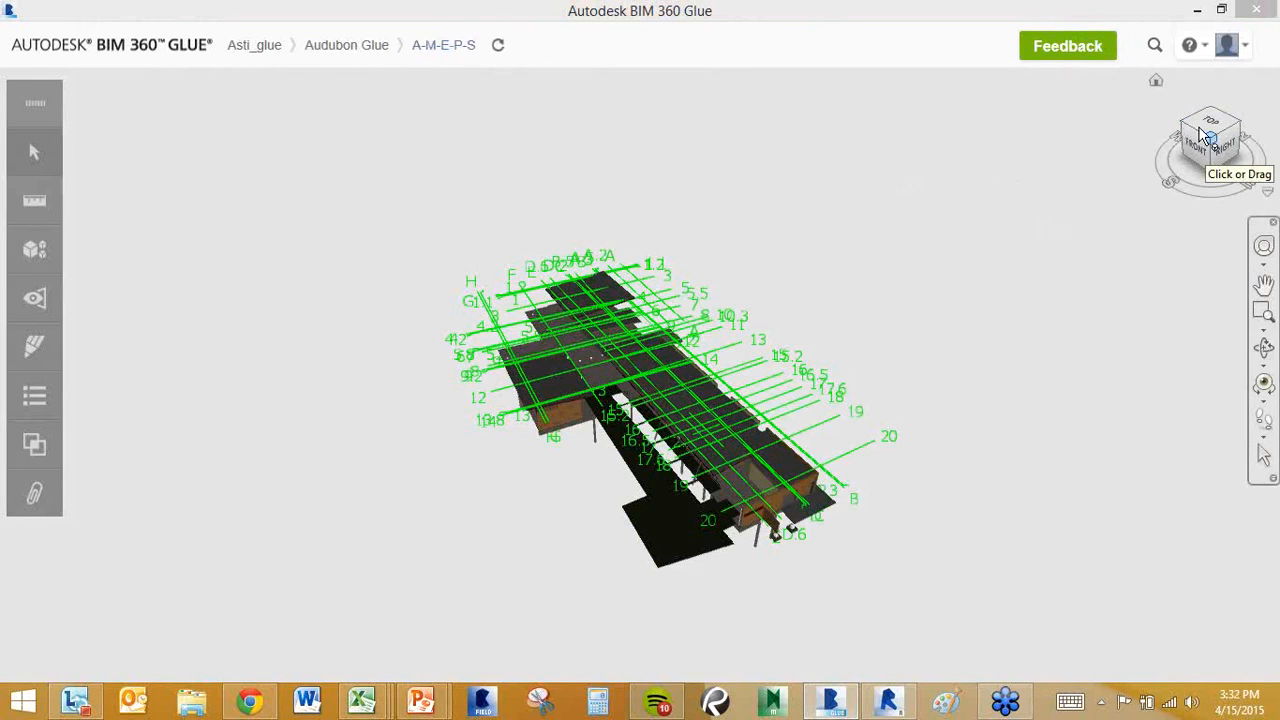
Orbit, zoom and pan the A-M-E-P-S building, then dock the toolset at the left edge.
mouse_move(1192, 124)
left_mouse_down()
mouse_move(1174, 100)
mouse_move(994, 103)
mouse_move(938, 86)
mouse_move(1196, 97)
left_mouse_up()
scroll(597, 385, "up", 5)
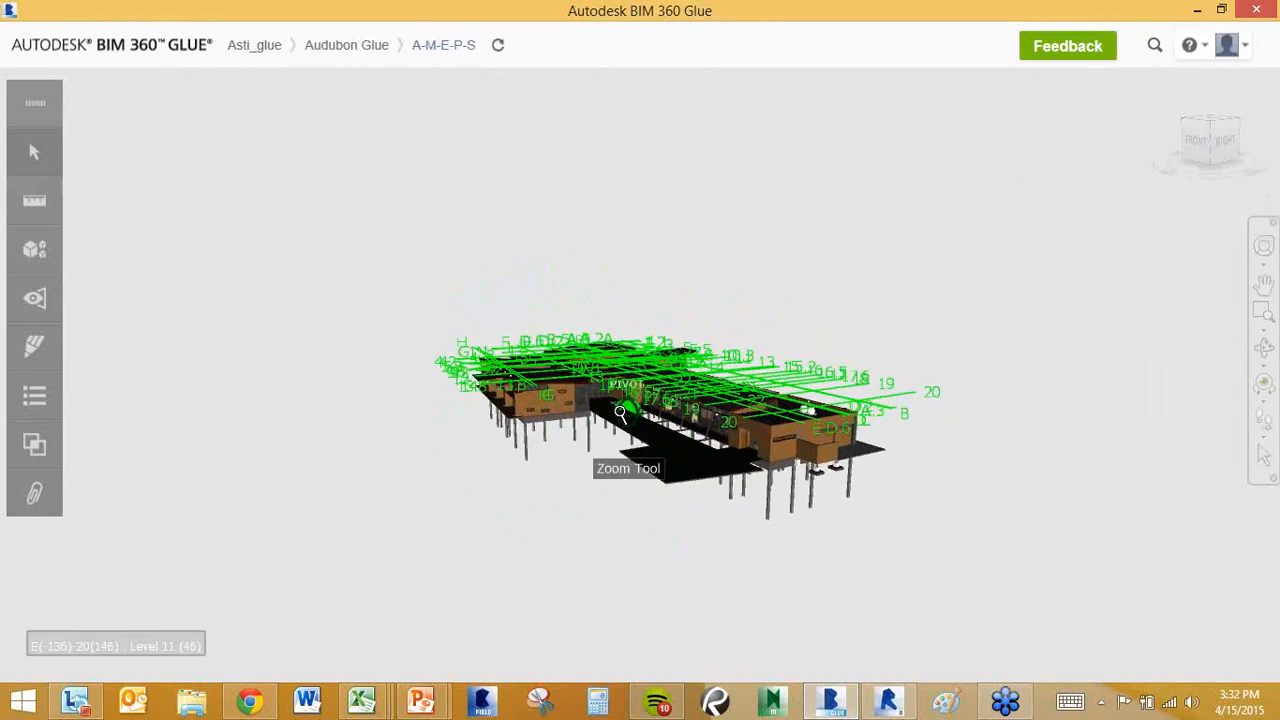
scroll(597, 385, "up", 5)
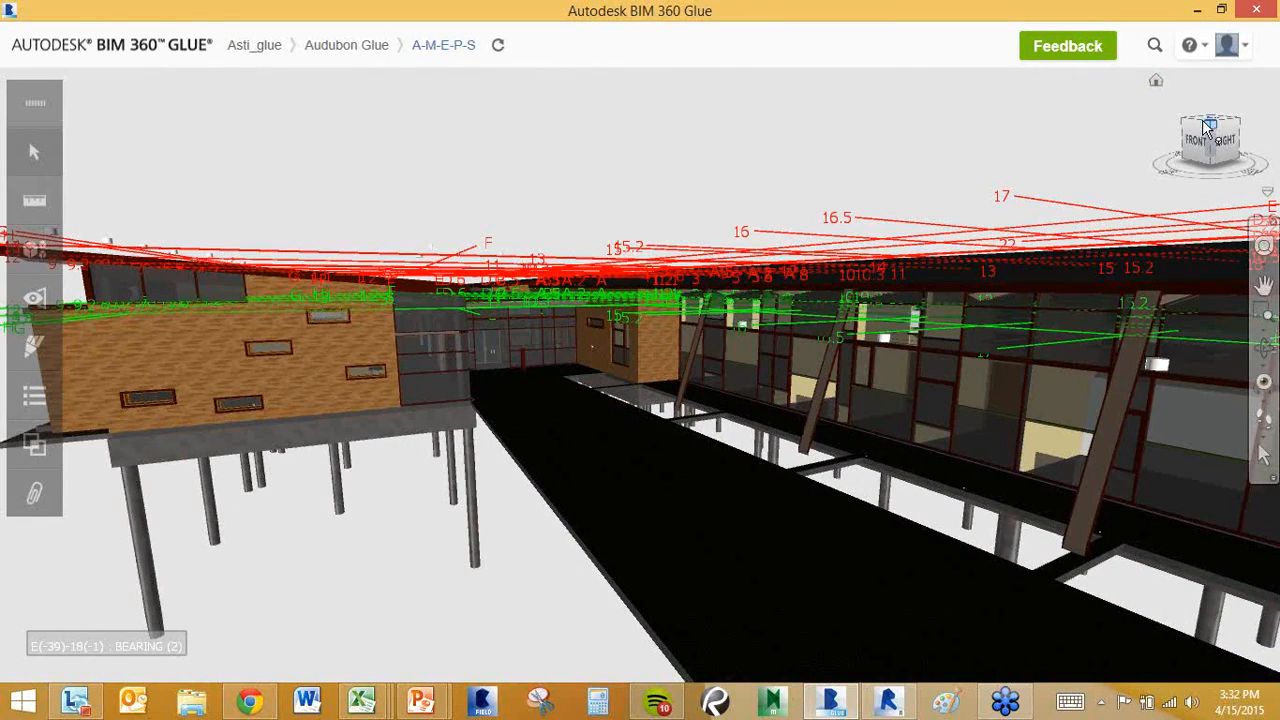
mouse_move(1190, 120)
left_mouse_down()
mouse_move(1143, 118)
mouse_move(1014, 177)
left_mouse_up()
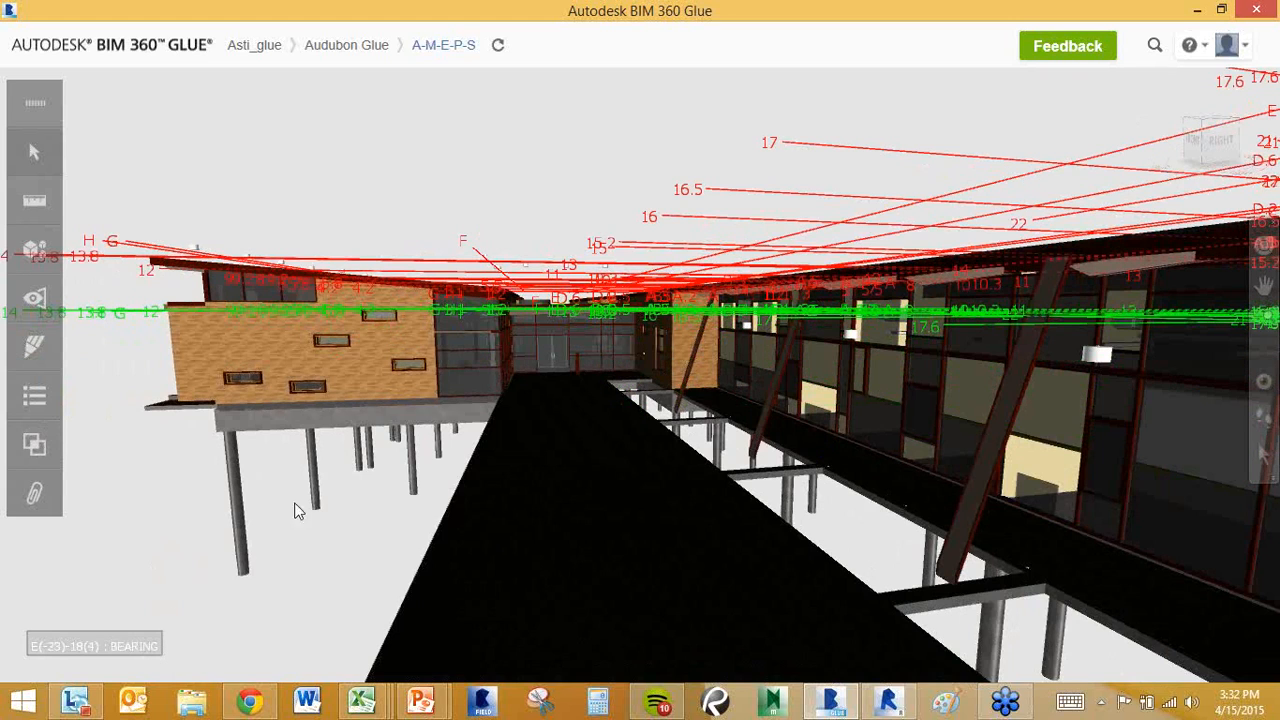
middle_click_drag(378, 508, 563, 531)
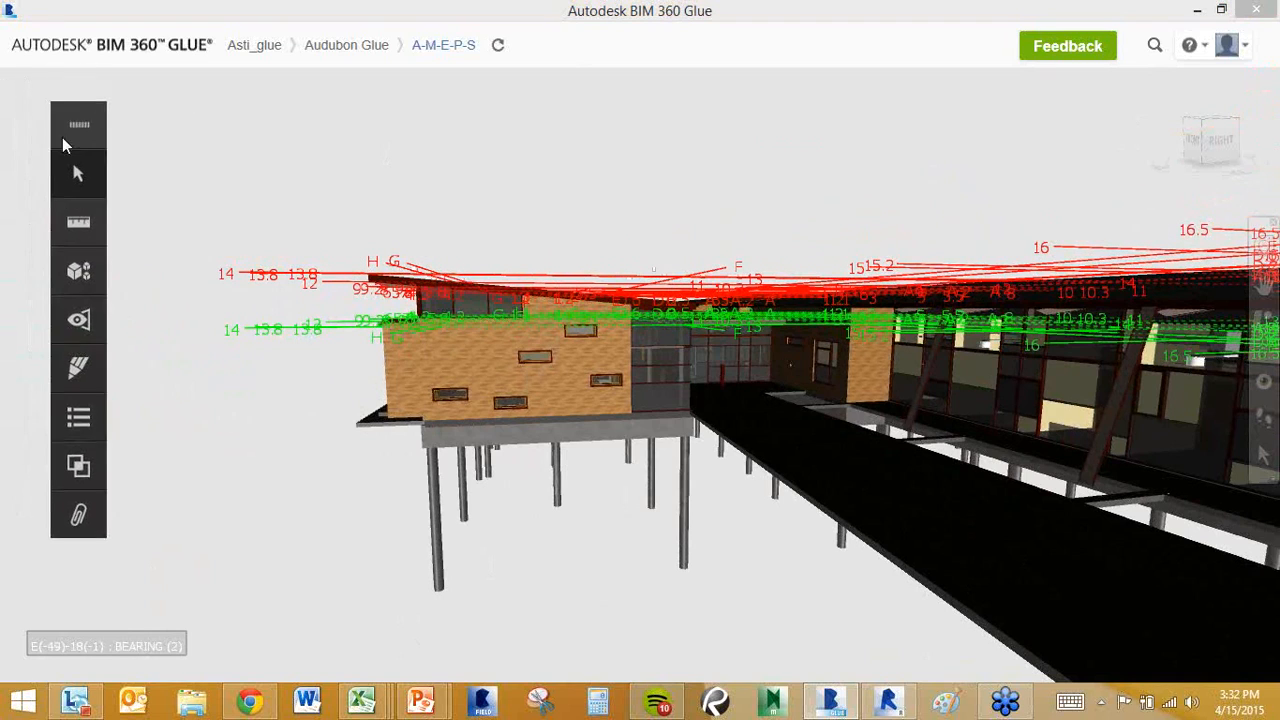
left_click_drag(31, 110, 20, 97)
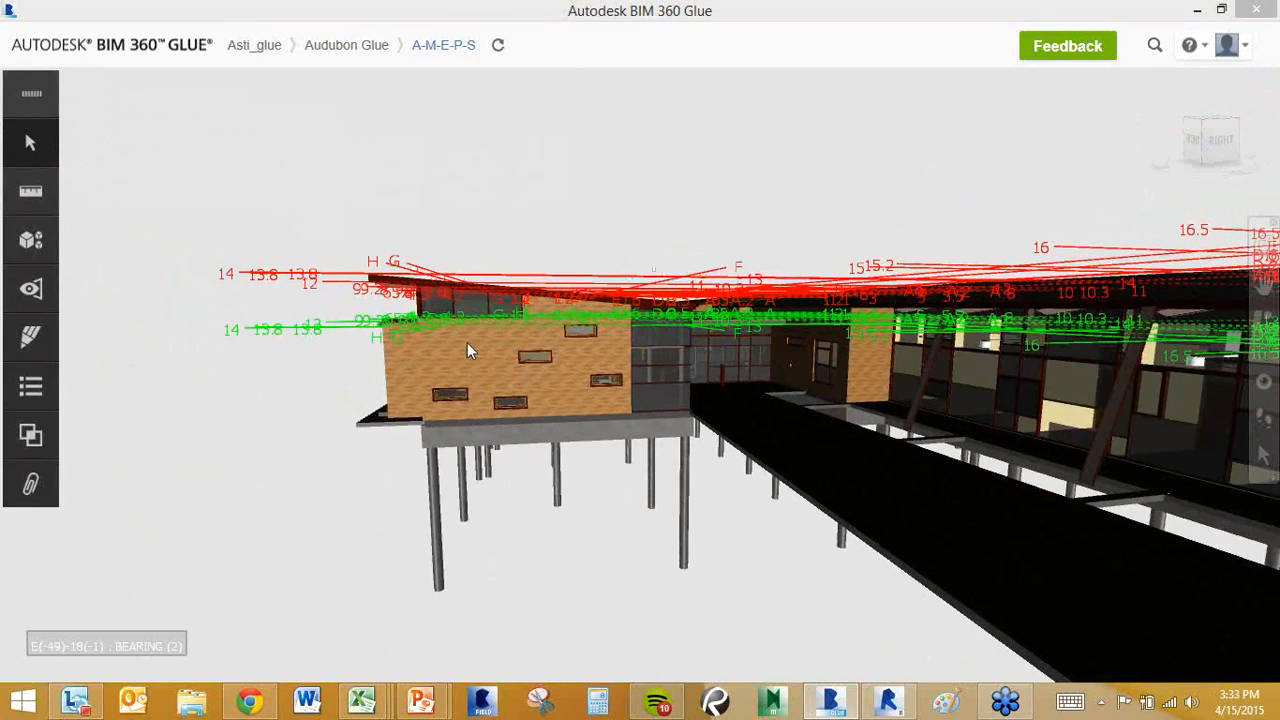
Inspect the exterior Basic Wall's properties (Audubon_Arch.rvt, FIRST FLOOR layer), then close them.
left_click(38, 147)
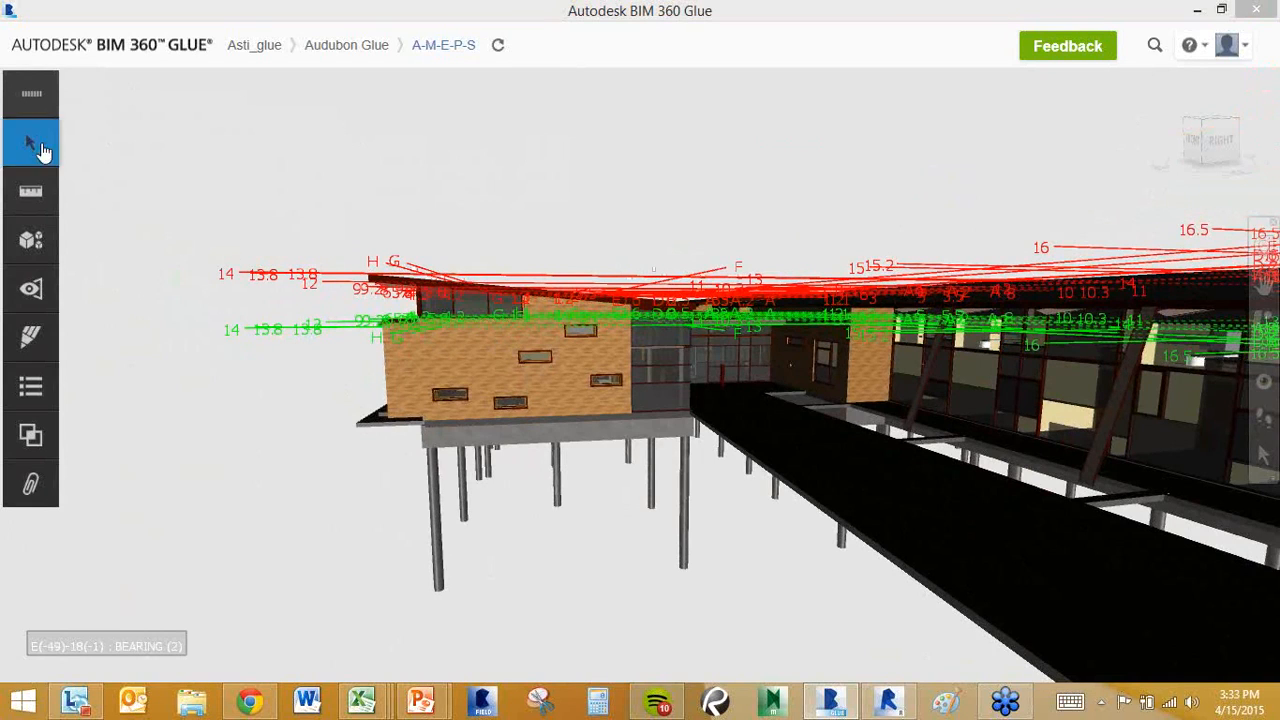
left_click(488, 356)
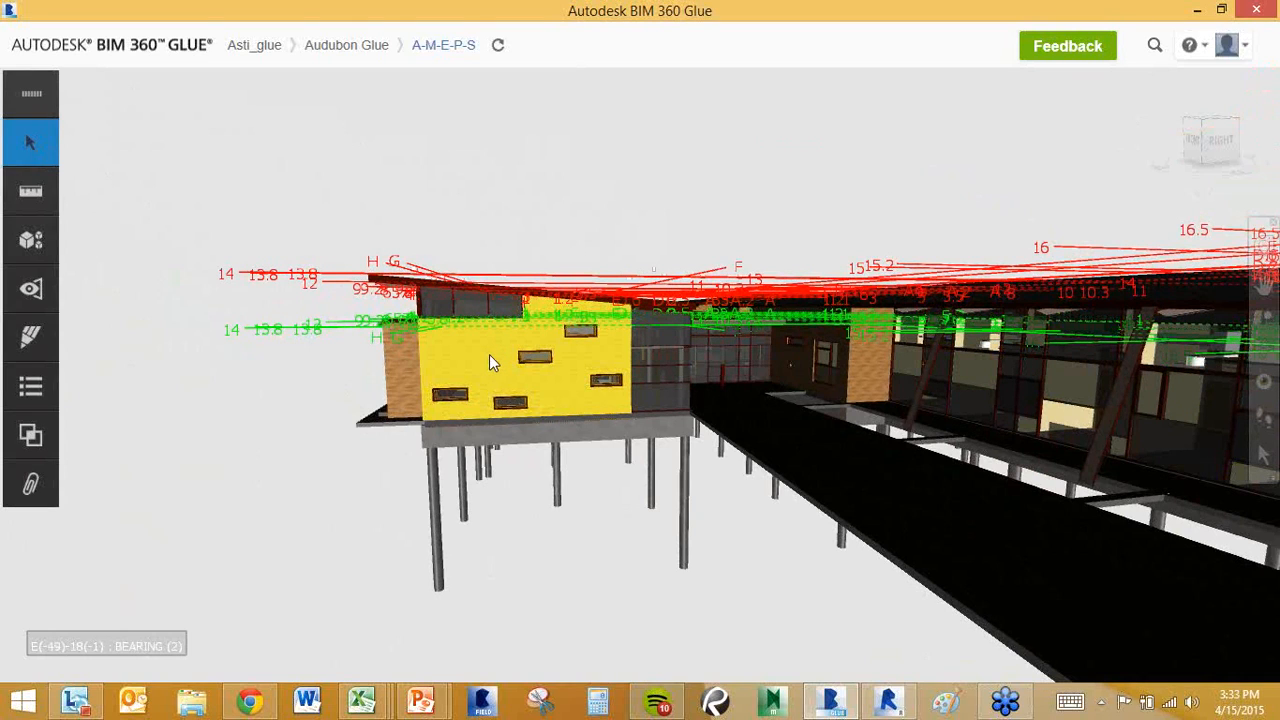
right_click(490, 363)
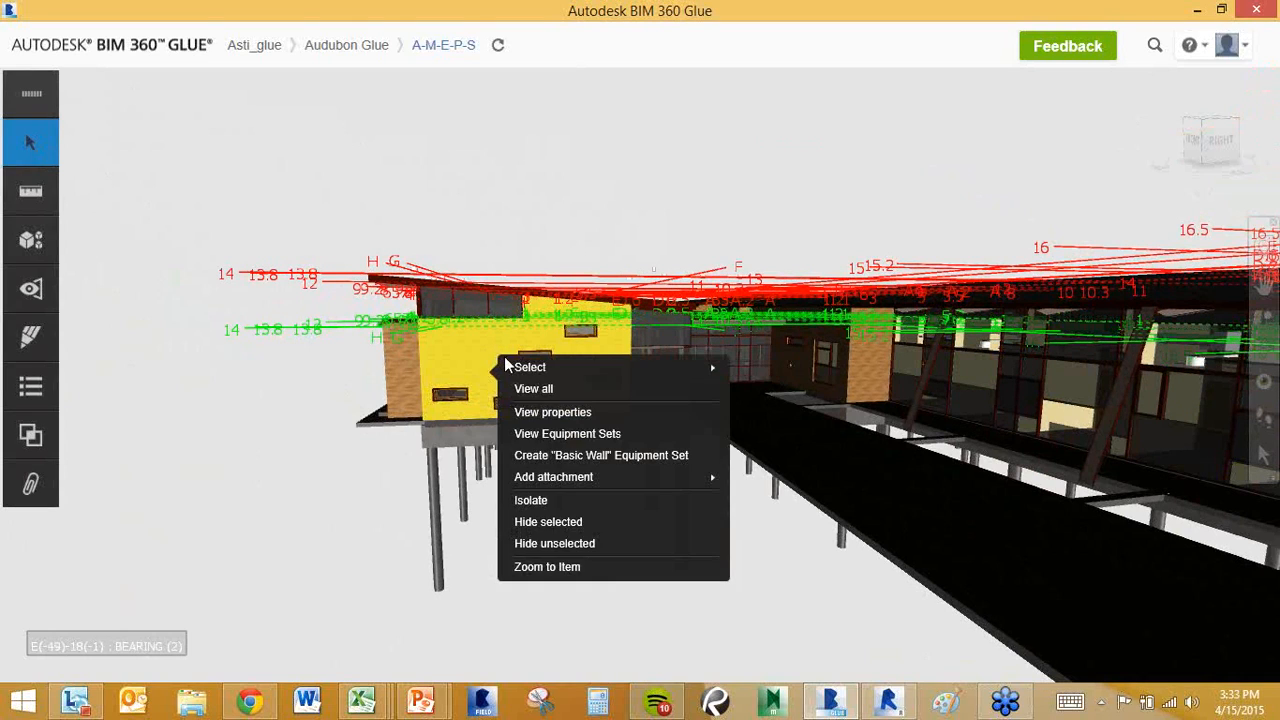
left_click(544, 413)
left_click_drag(766, 488, 775, 664)
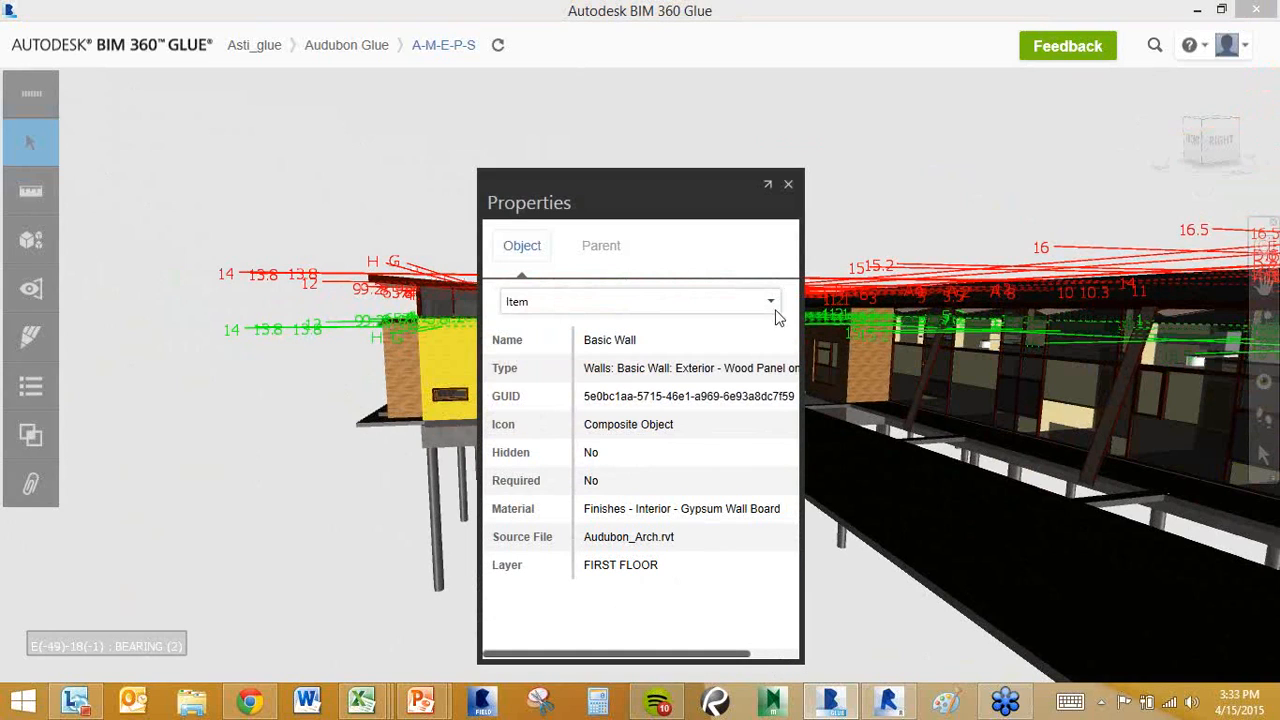
left_click(788, 186)
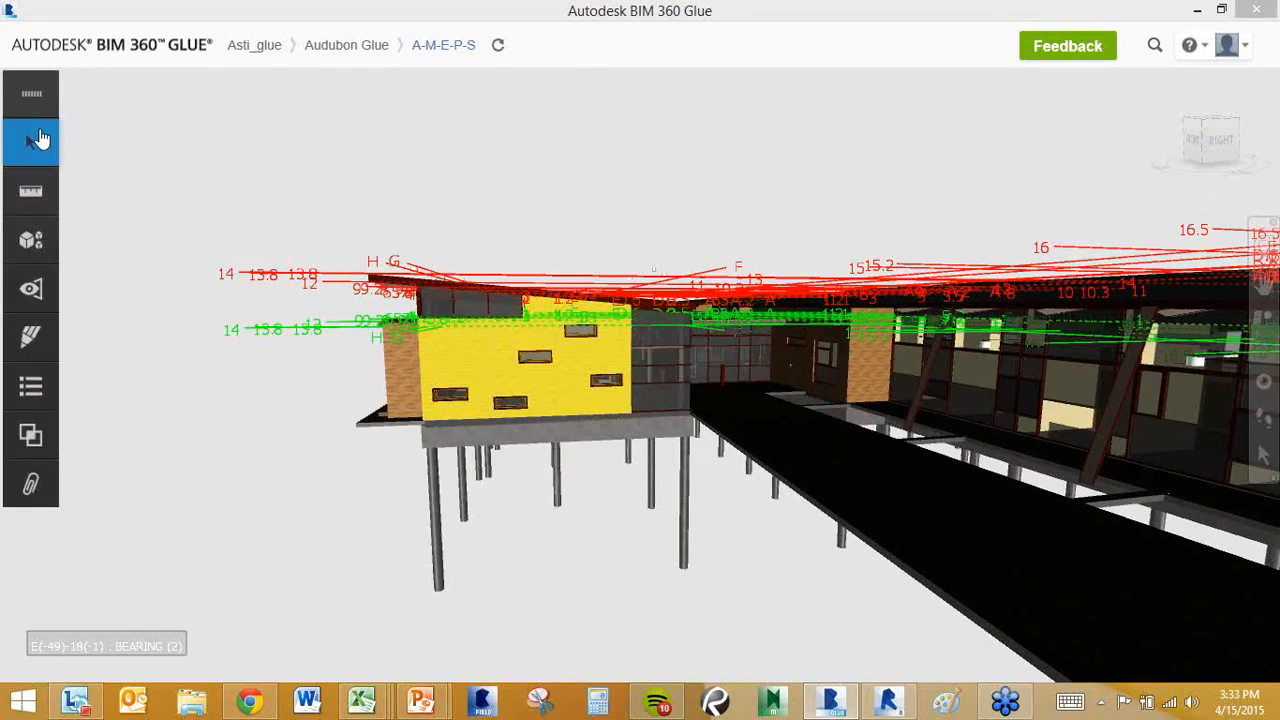
Hide the yellow exterior wall and zoom into the room behind it.
right_click(502, 347)
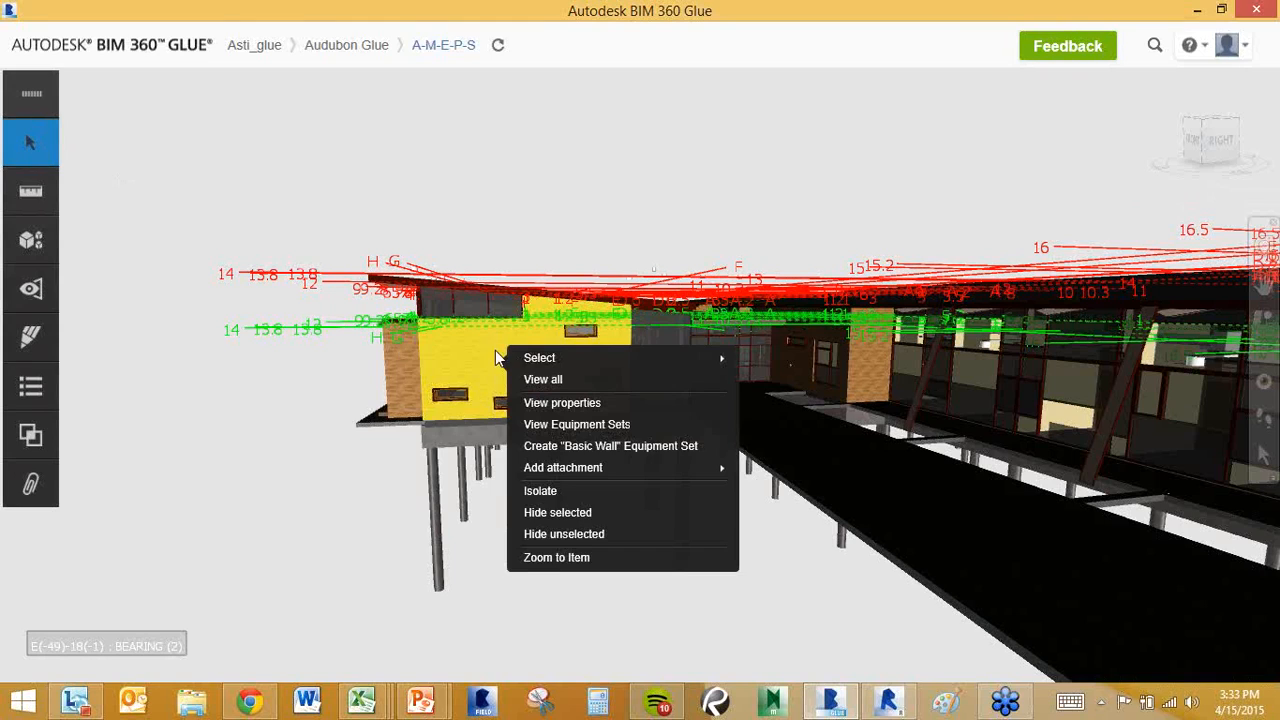
left_click(549, 511)
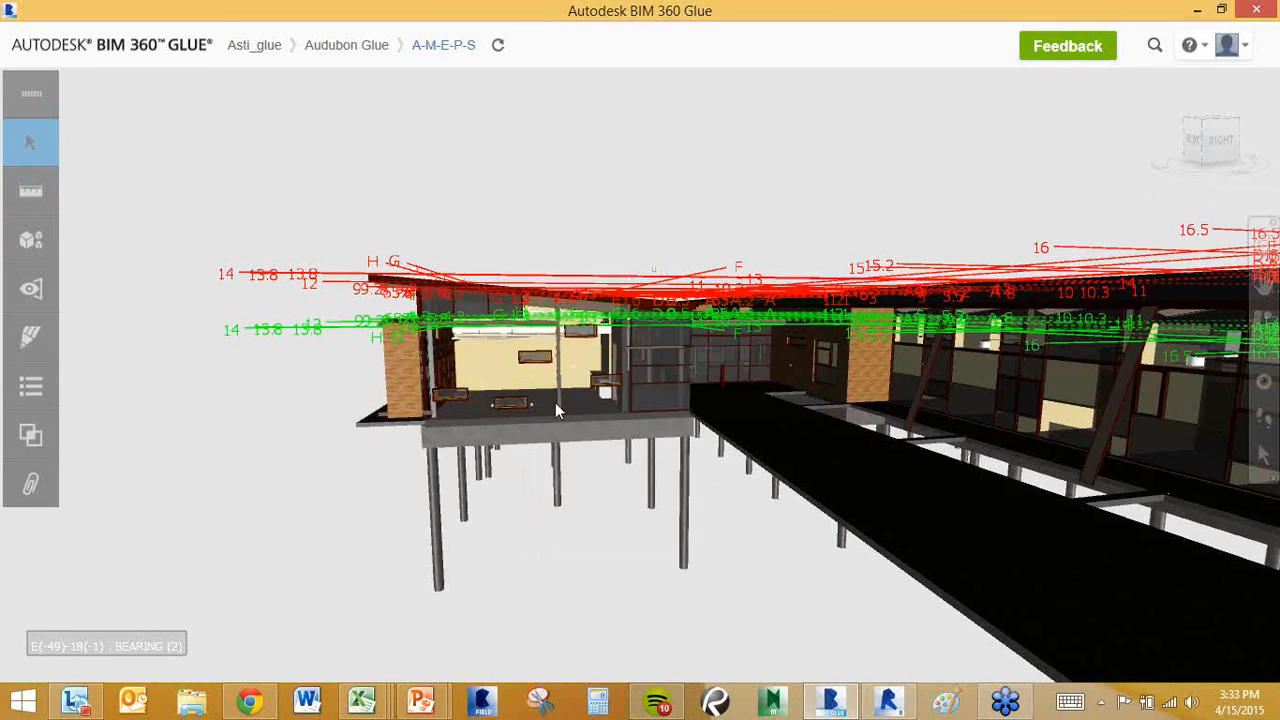
scroll(522, 417, "up", 5)
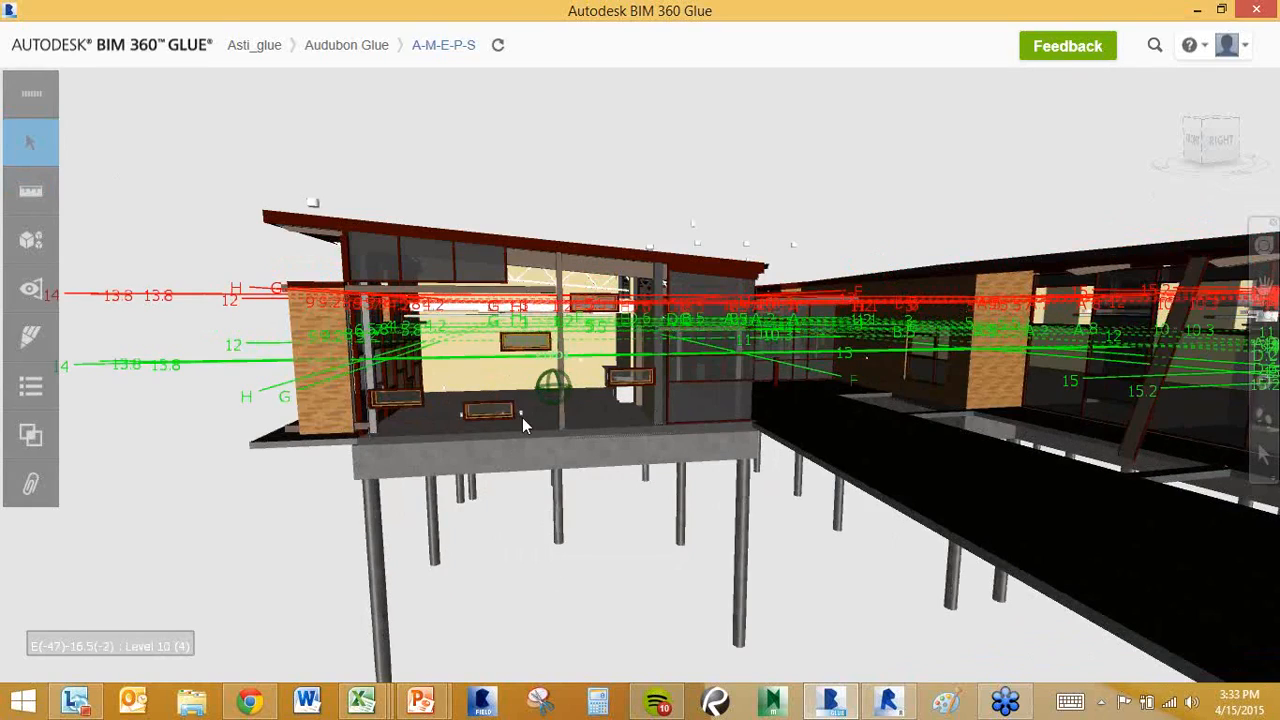
scroll(522, 417, "up", 5)
middle_click_drag(563, 358, 557, 393)
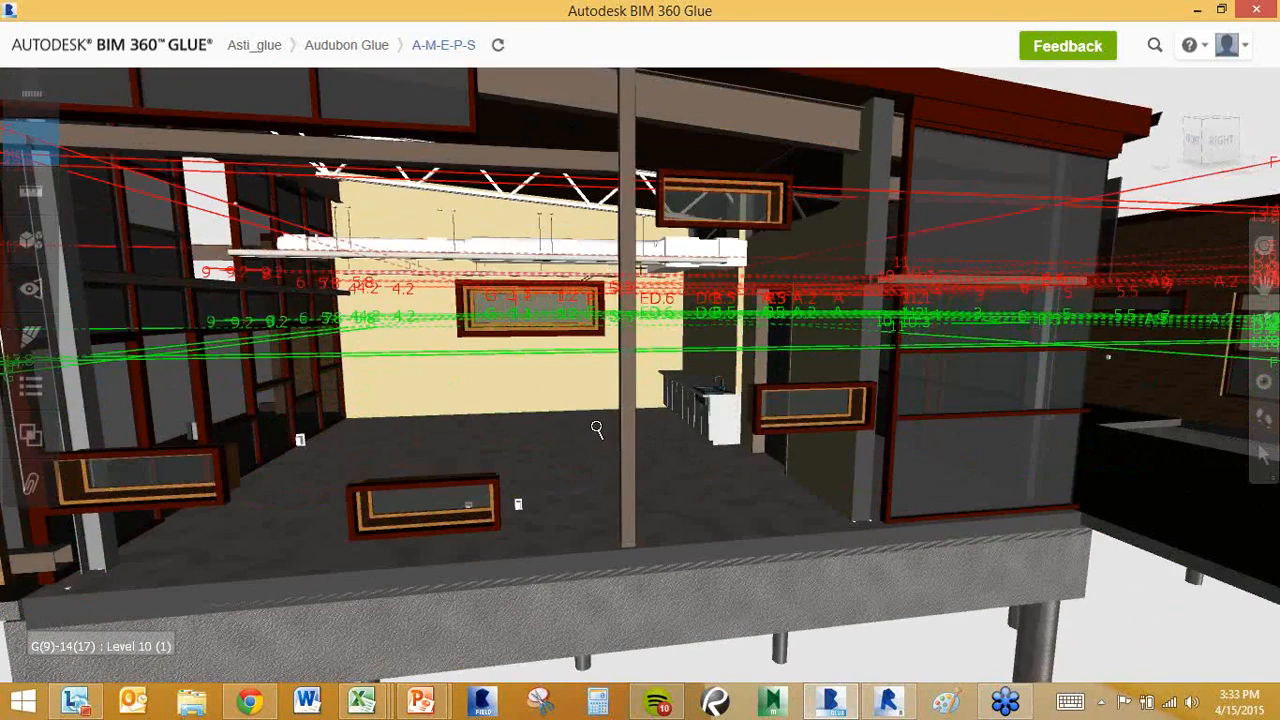
scroll(596, 428, "down", 5)
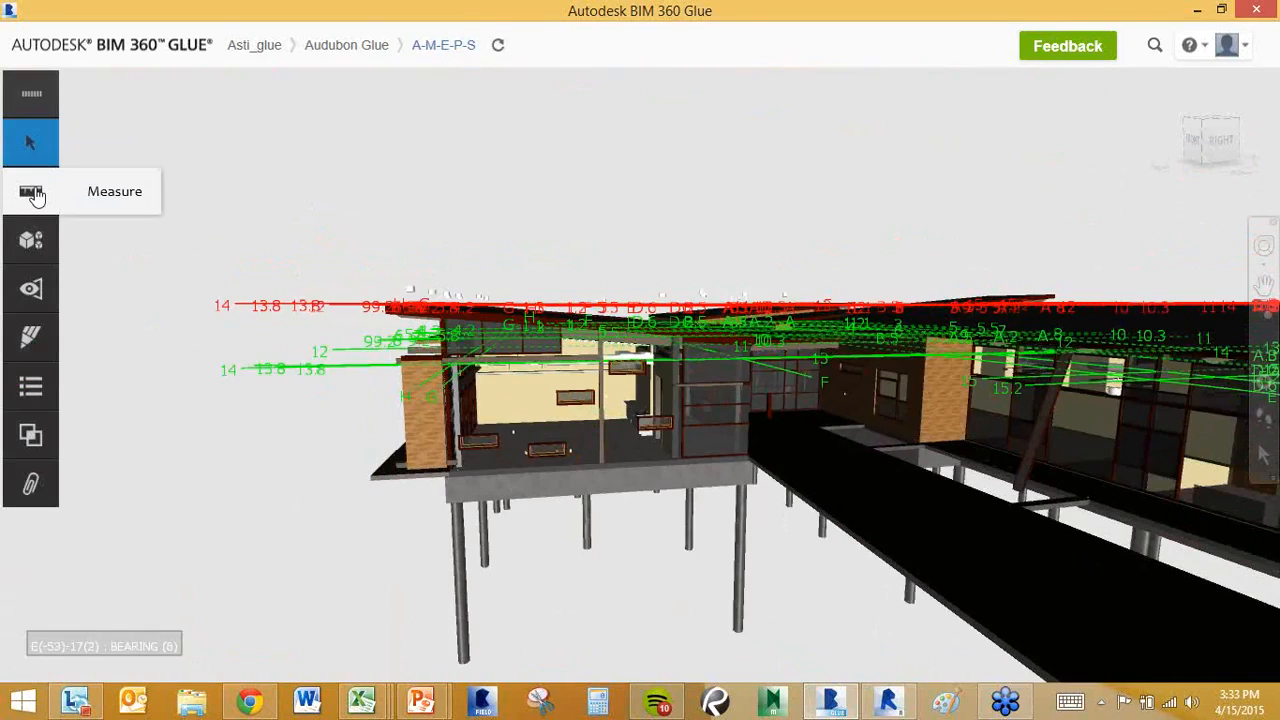
scroll(791, 466, "down", 2)
middle_click_drag(684, 460, 584, 455)
scroll(593, 422, "up", 2)
scroll(614, 391, "up", 3)
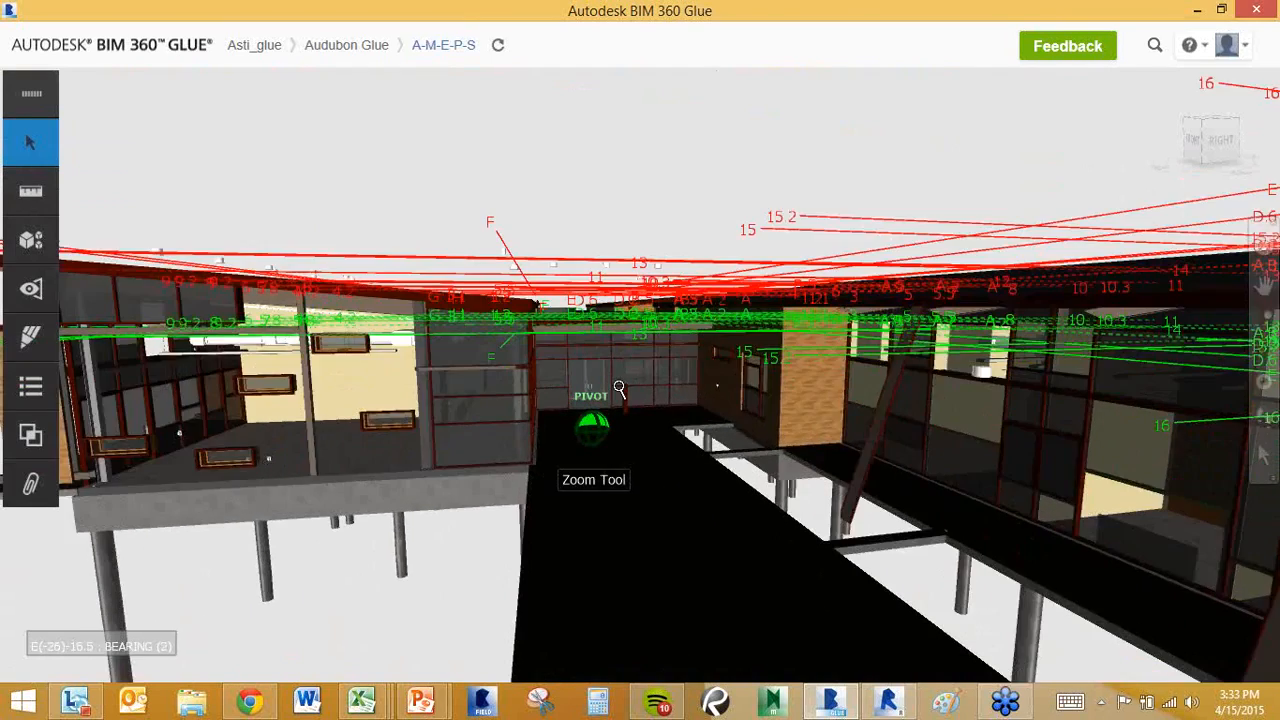
scroll(605, 362, "up", 2)
scroll(601, 355, "up", 3)
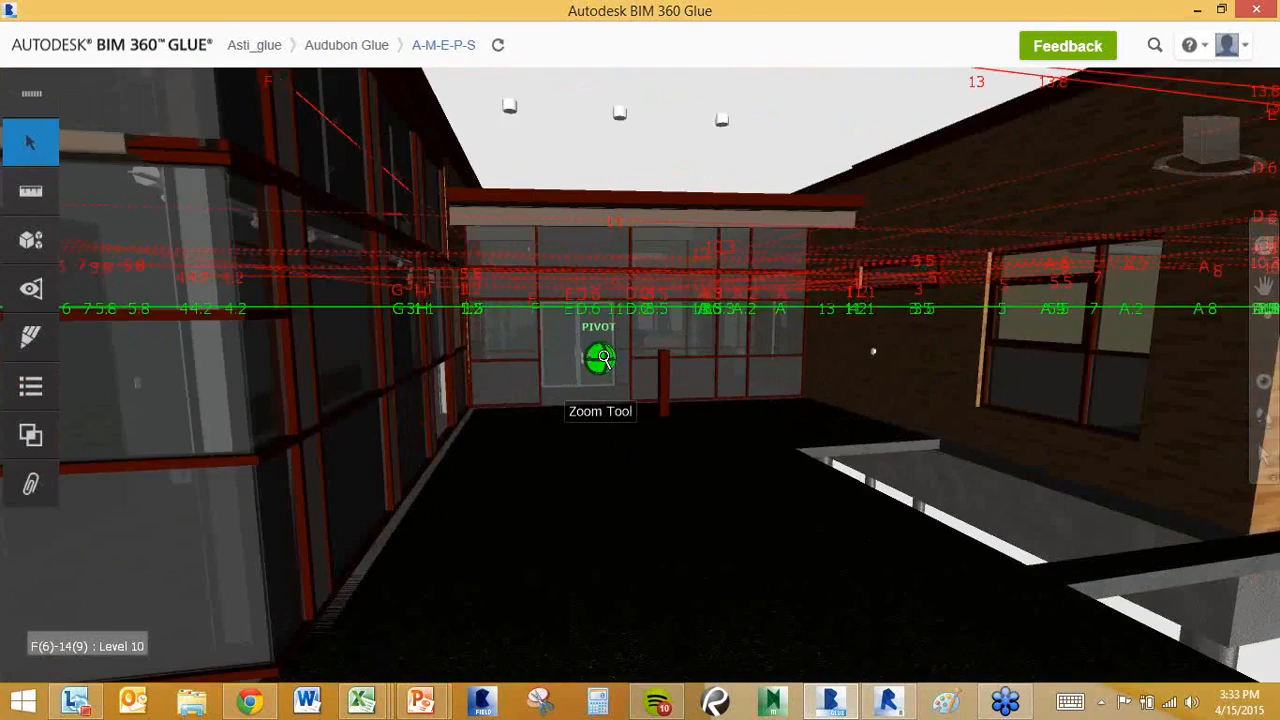
Measure the 6ft 3in span across the glazed entrance wall, then clear the measurement.
left_click(44, 190)
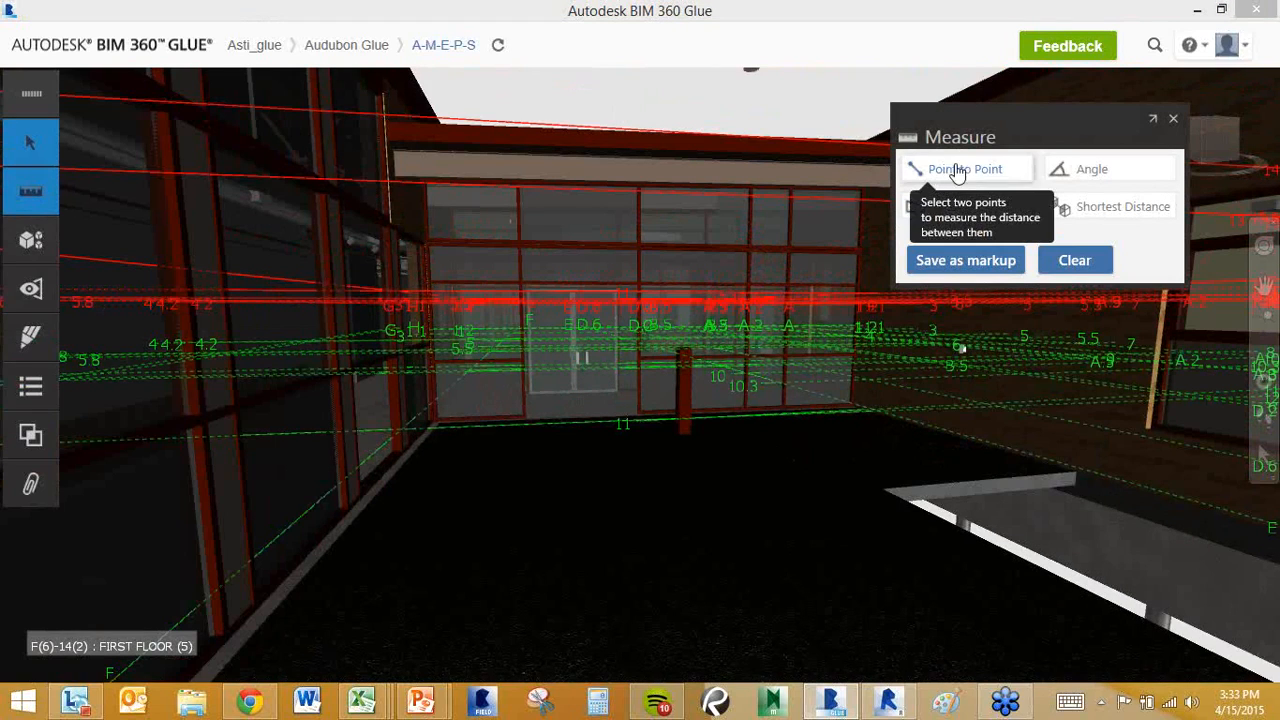
left_click(990, 168)
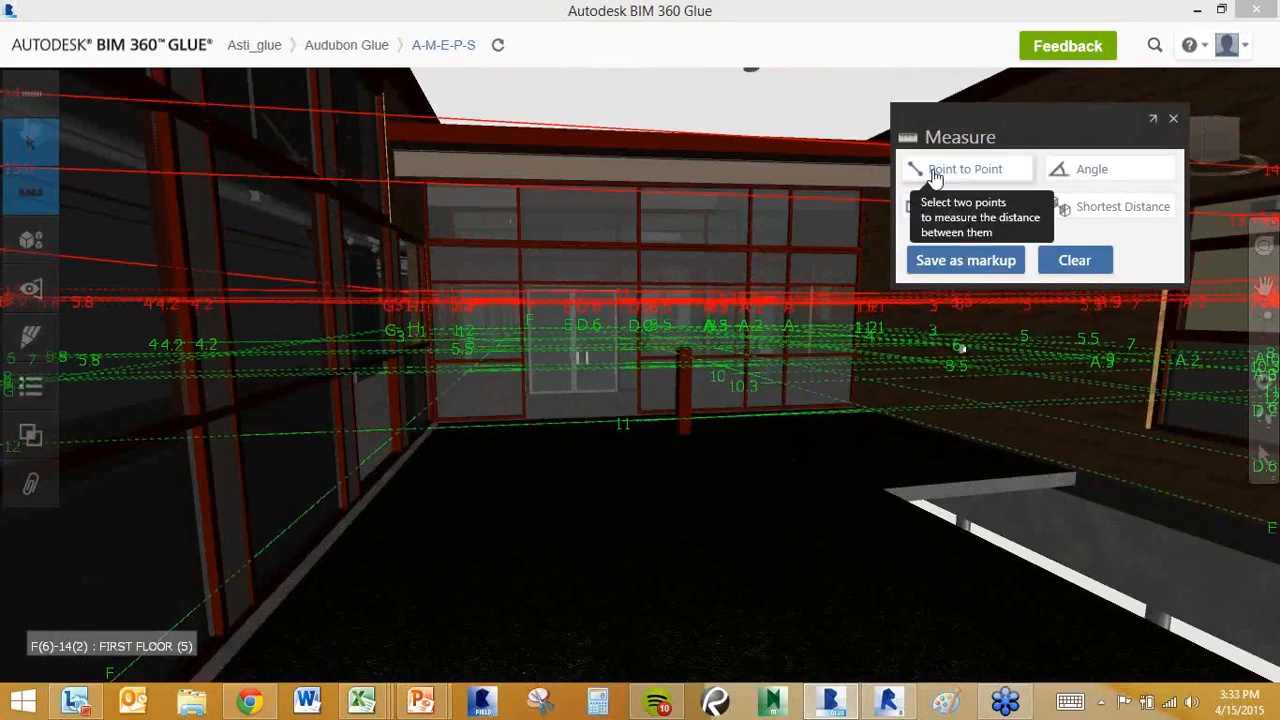
left_click(940, 206)
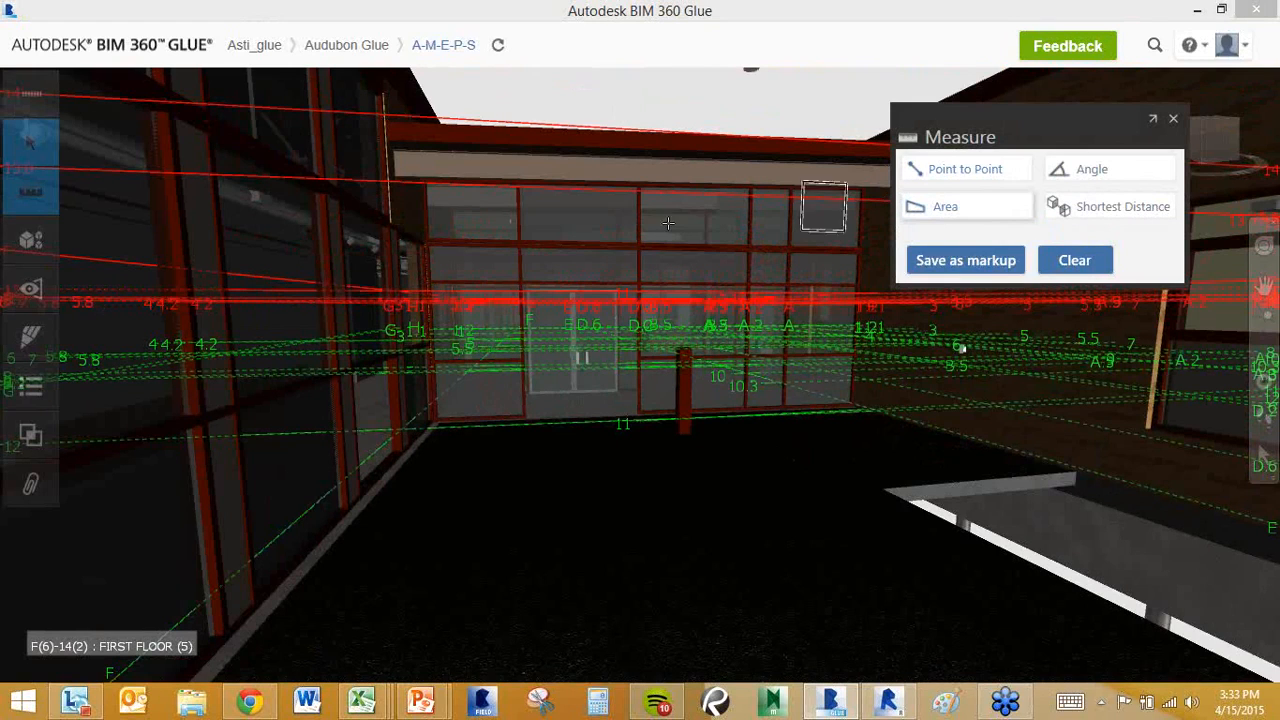
left_click(521, 245)
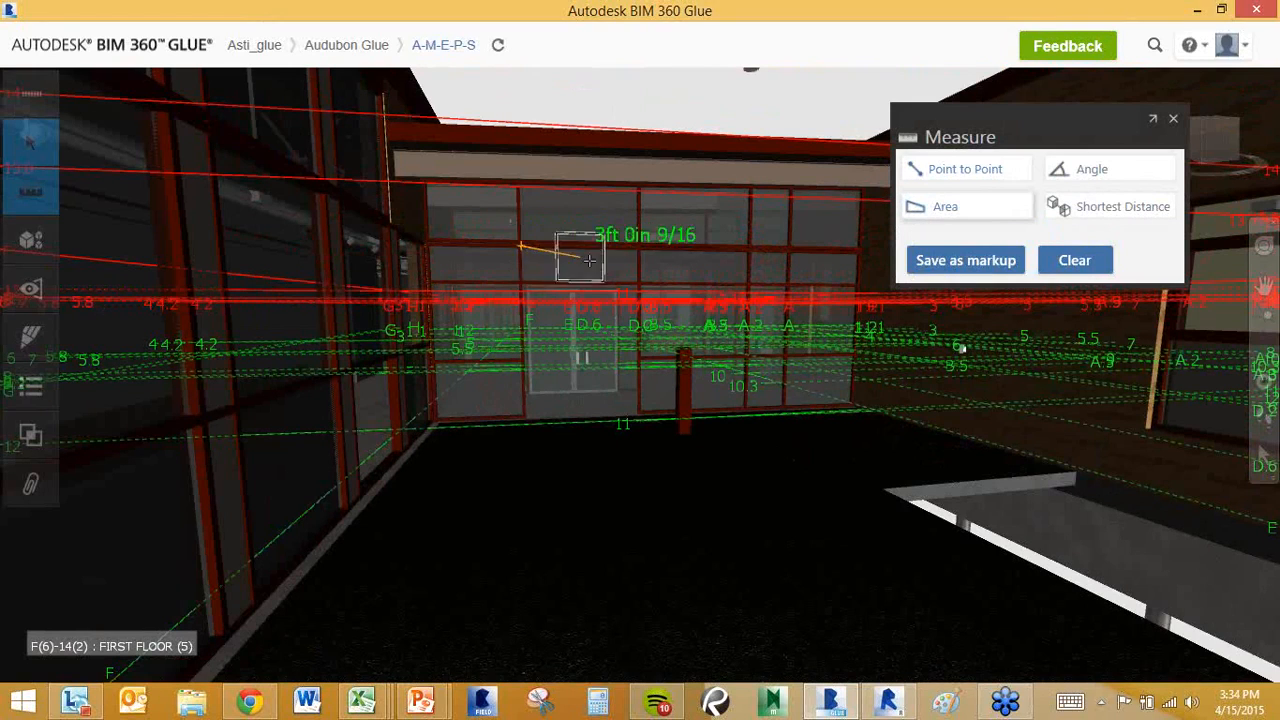
left_click(637, 282)
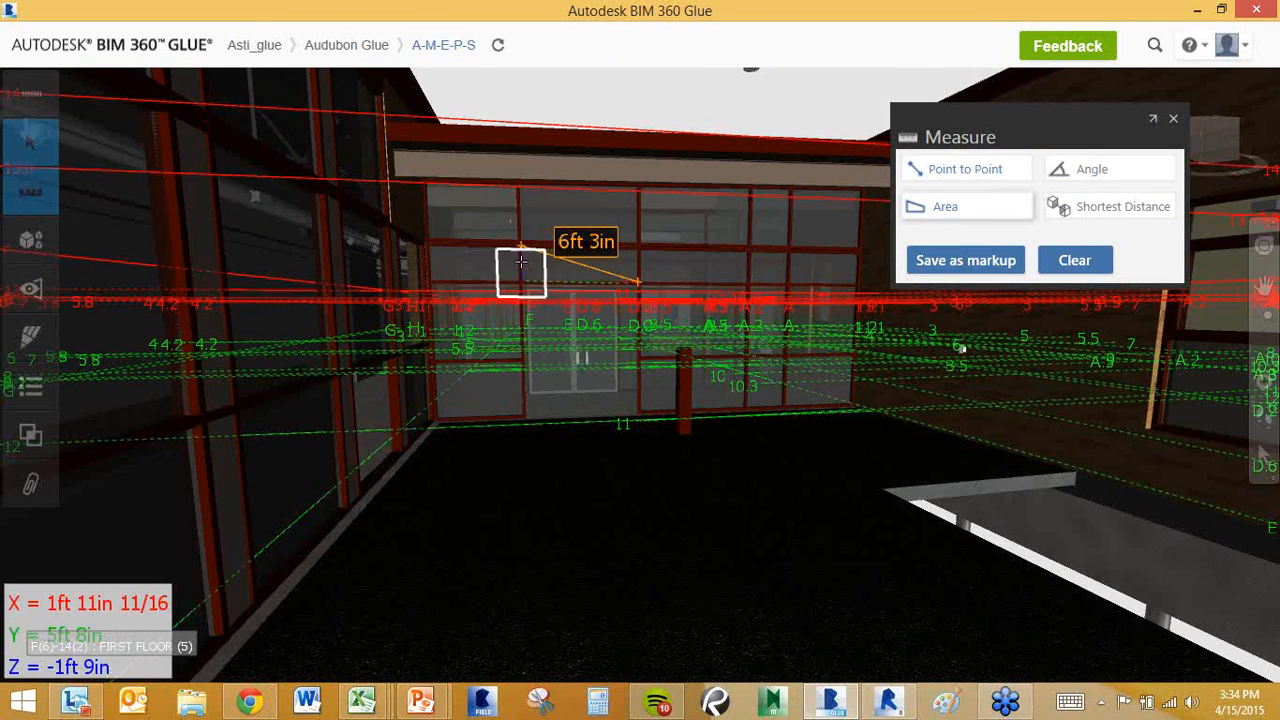
left_click(1173, 118)
middle_click_drag(802, 248, 795, 298)
Jump to an overhead ViewCube view, pan across the long roof, and show the merged models list.
scroll(938, 220, "down", 1)
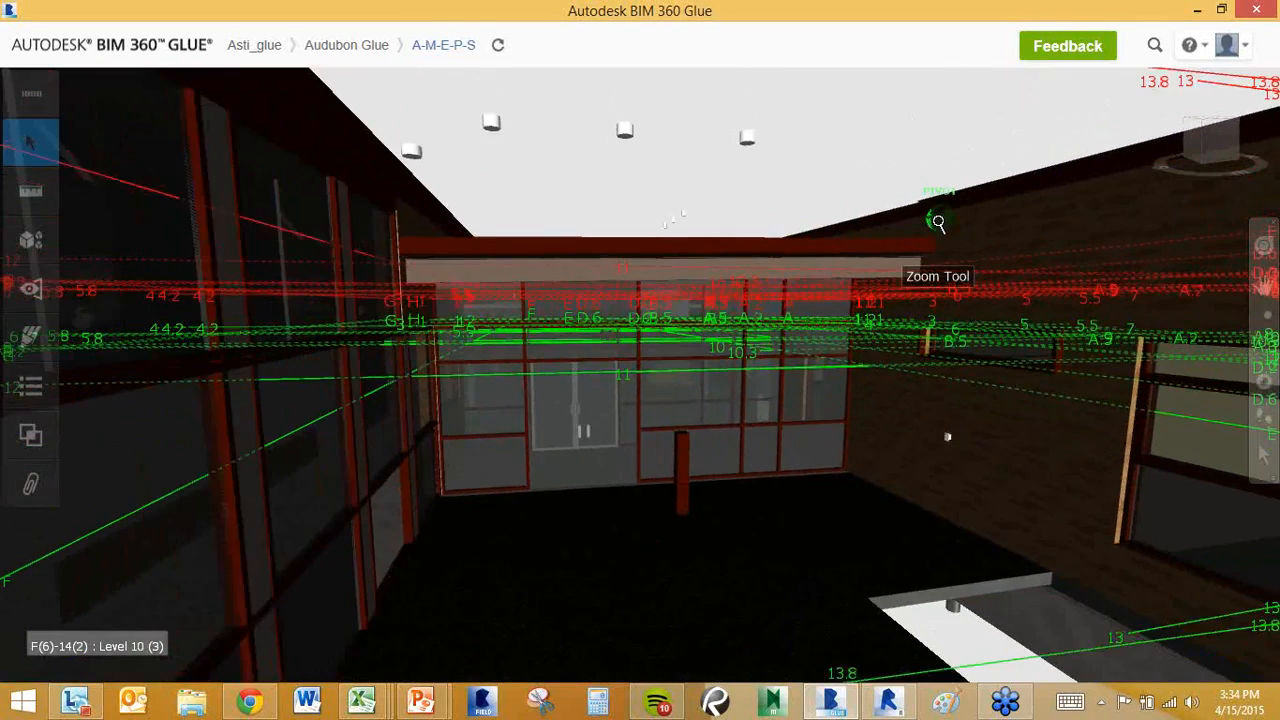
scroll(938, 222, "down", 3)
left_click(1208, 137)
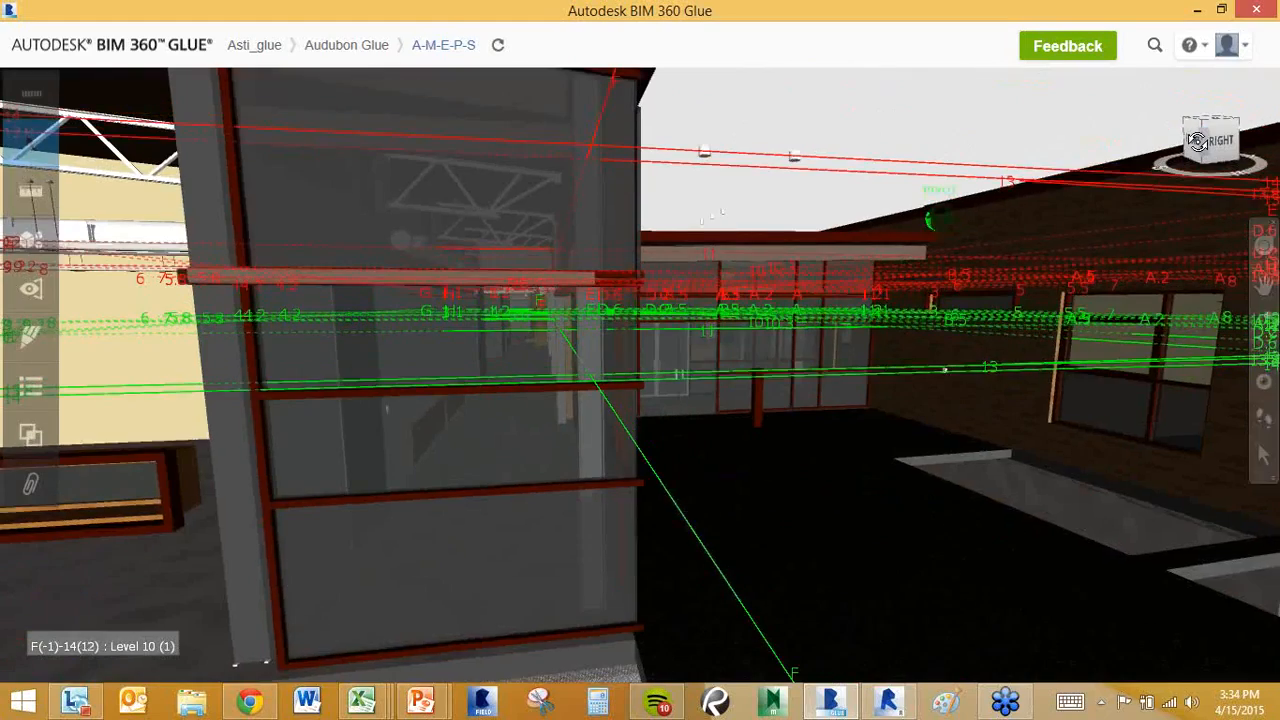
scroll(815, 205, "up", 3)
scroll(778, 235, "down", 5)
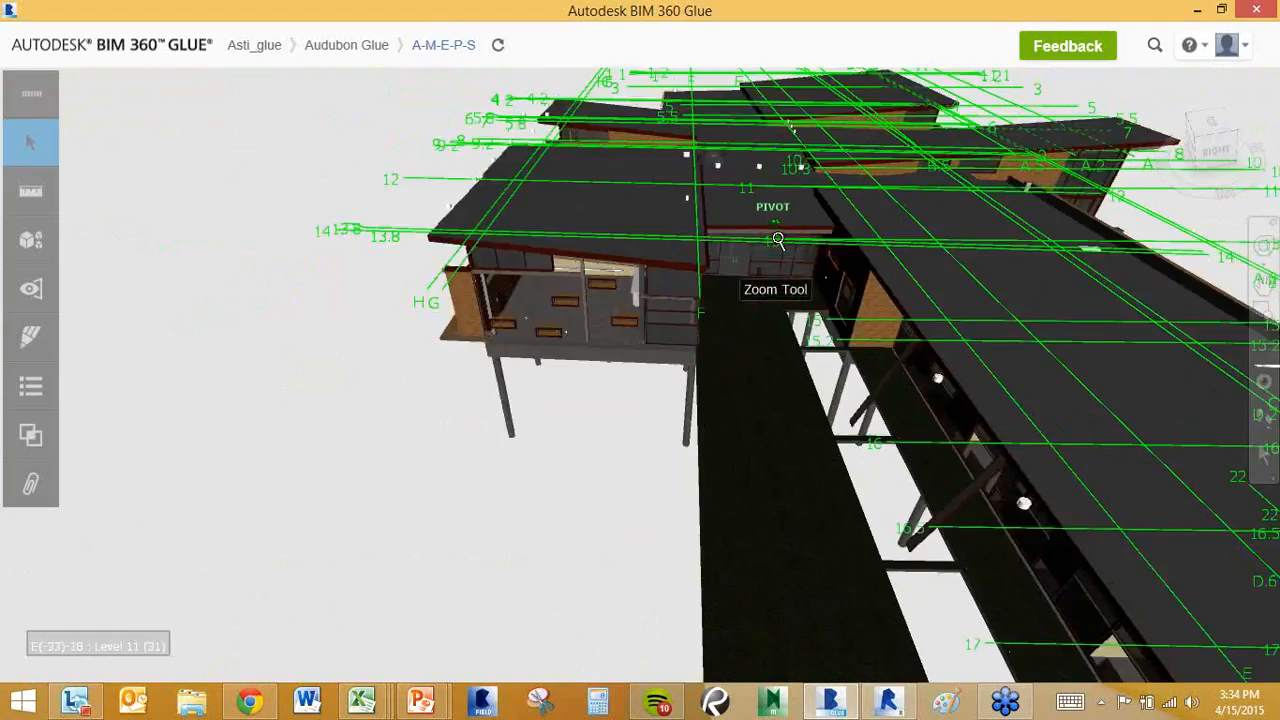
middle_click_drag(777, 237, 688, 188)
scroll(688, 188, "down", 3)
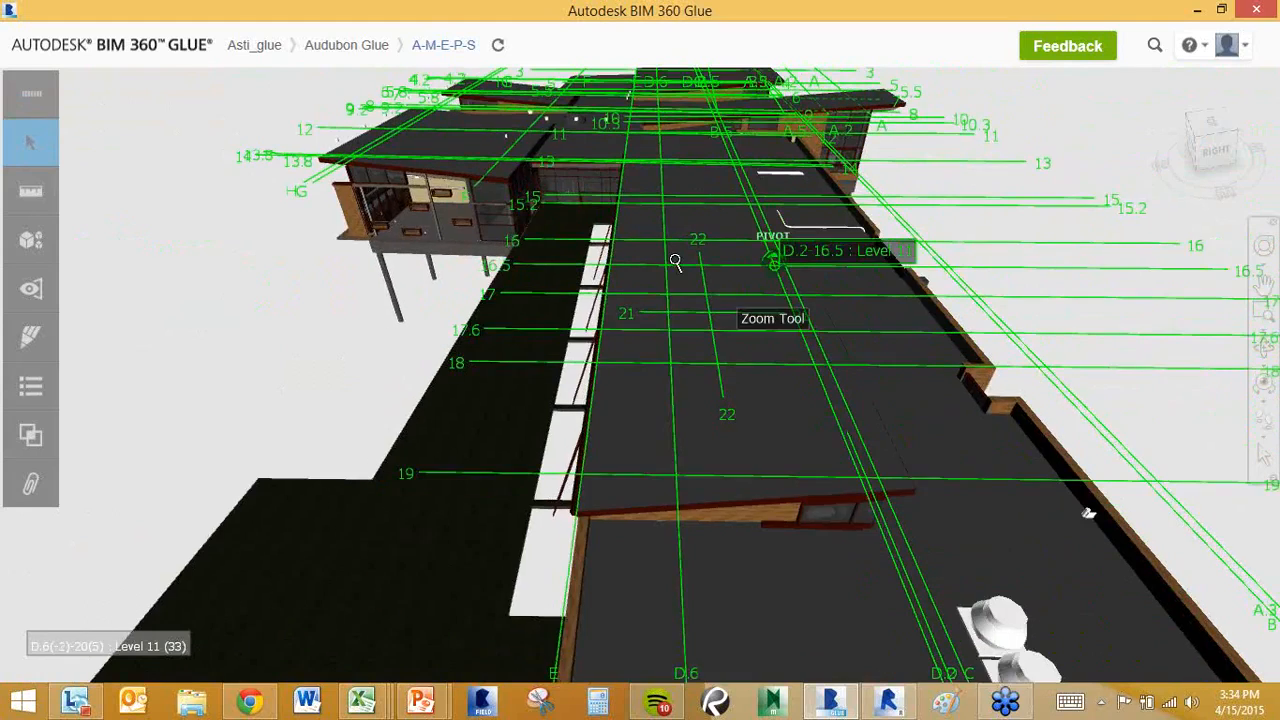
left_click(33, 246)
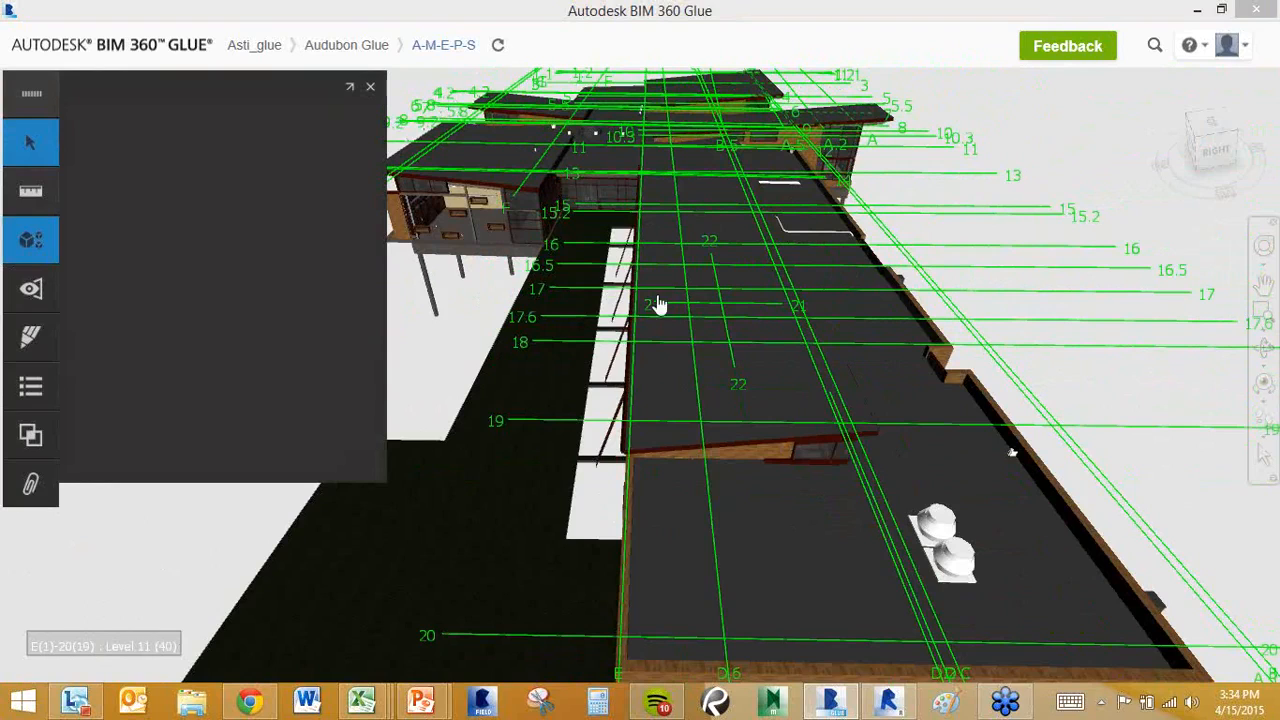
Collapse Glue-Arch in the Models list and toggle the whole Glue-Arch model off and on.
middle_click_drag(671, 298, 647, 290)
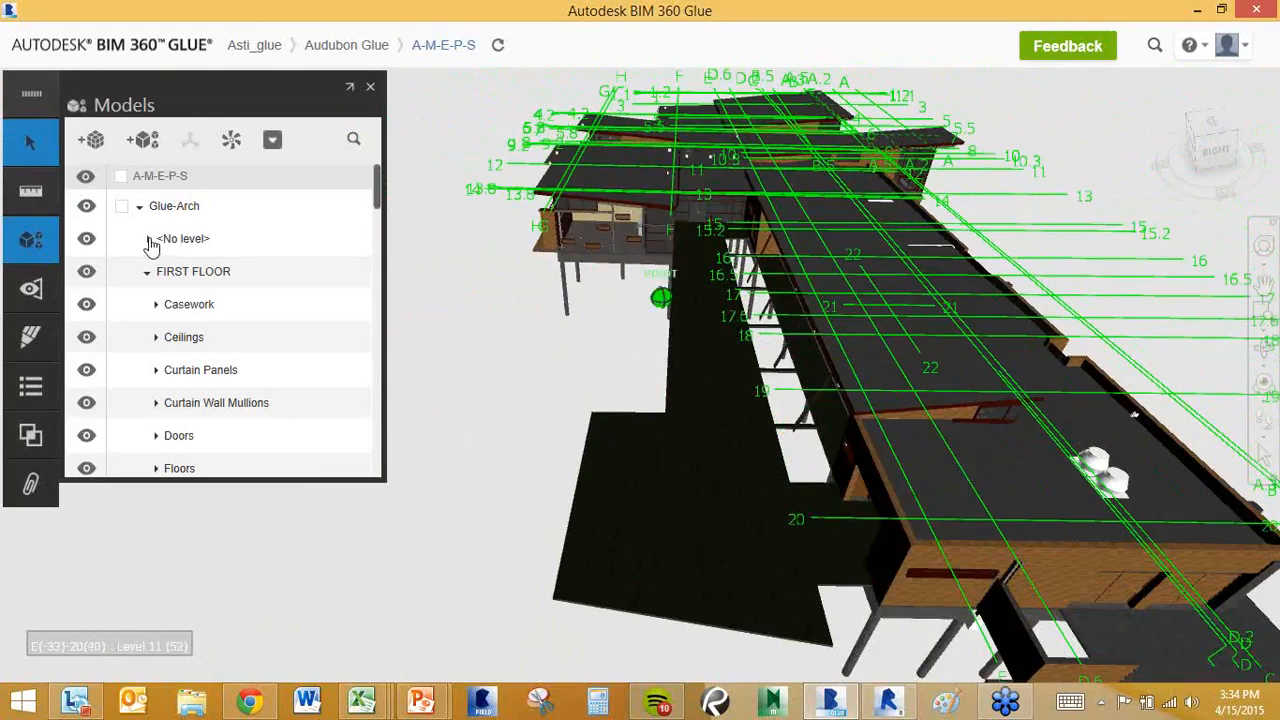
left_click(139, 206)
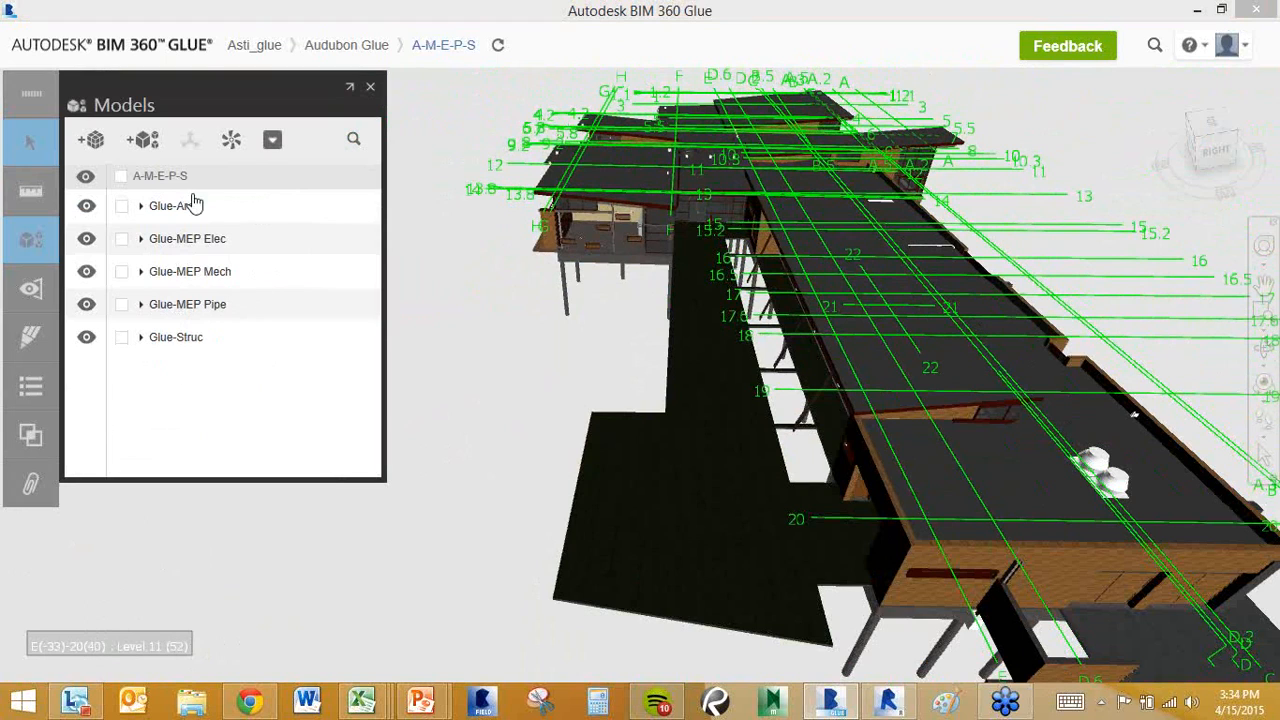
left_click(87, 208)
left_click(87, 208)
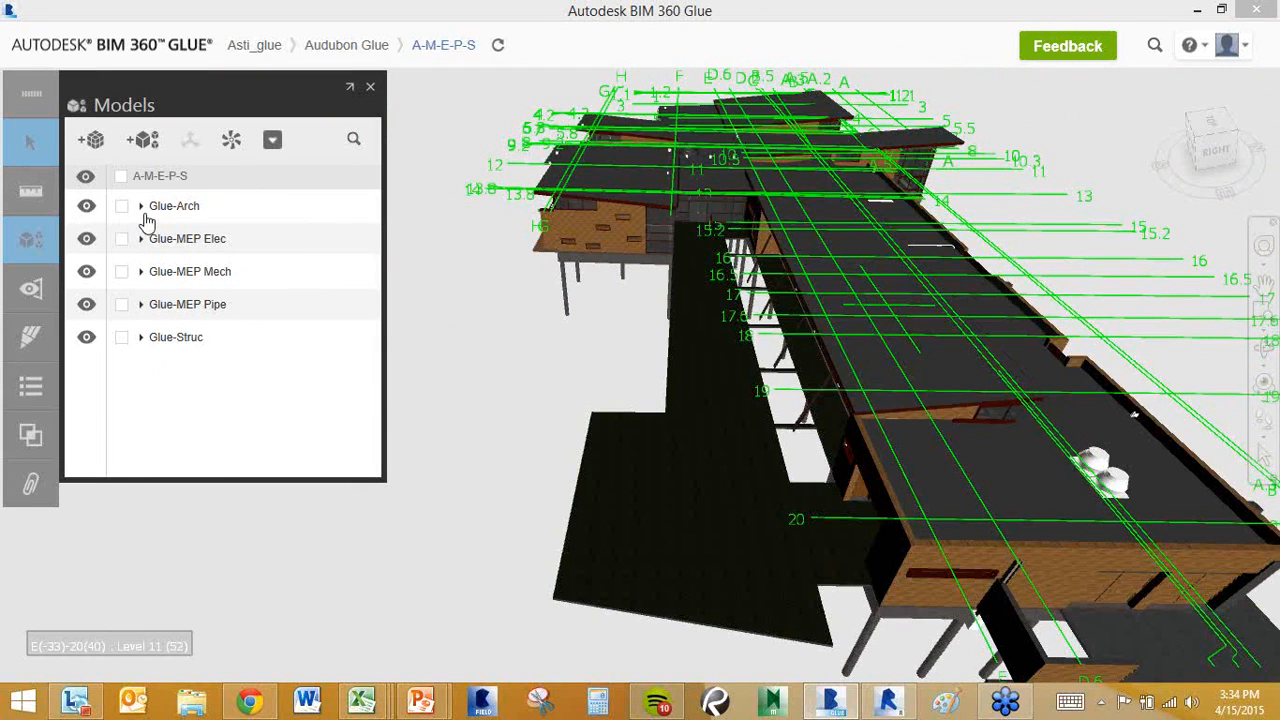
Briefly hide BEARING and Level 11, and hide FIRST FLOOR and its Casework category.
left_click(141, 207)
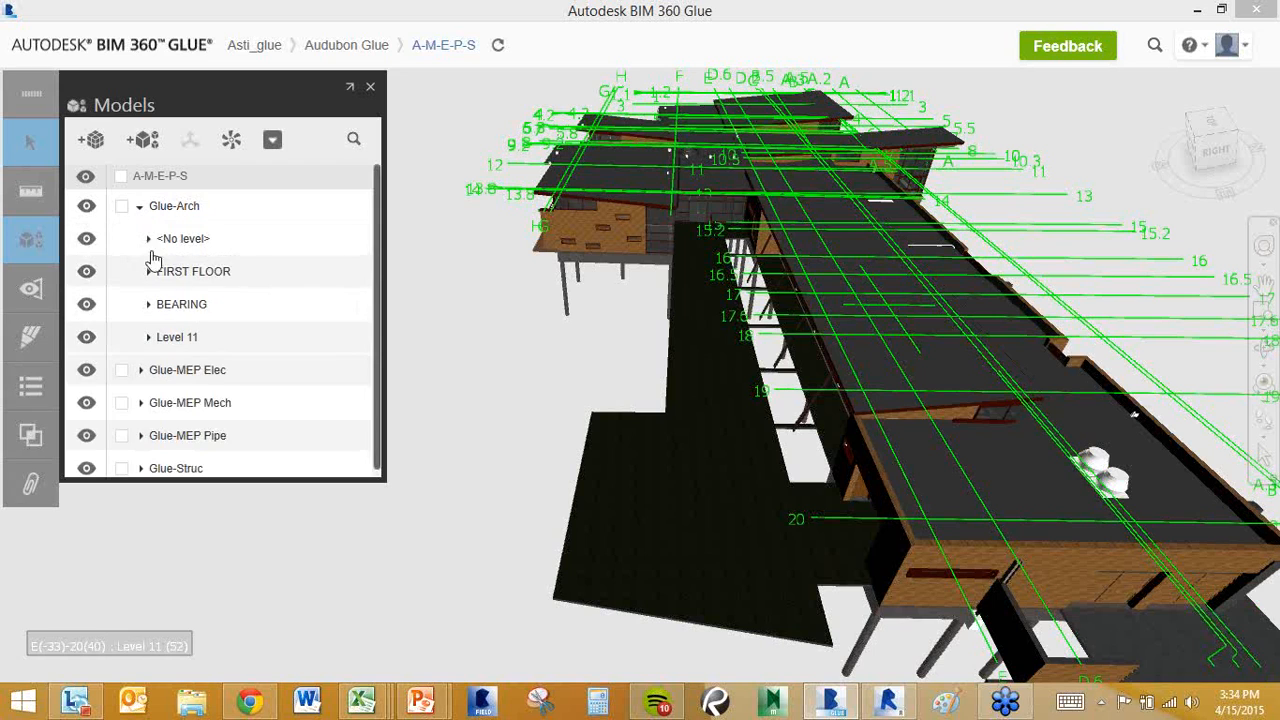
left_click(87, 306)
left_click(88, 339)
left_click(87, 272)
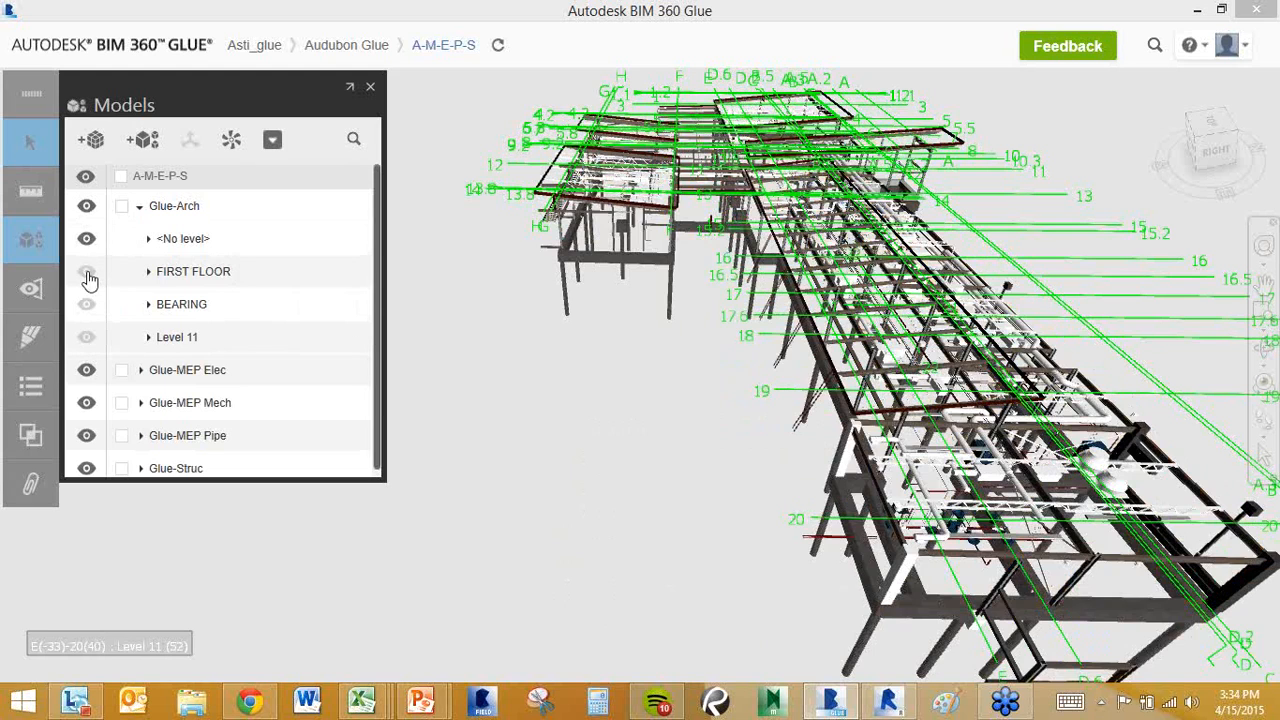
left_click(87, 305)
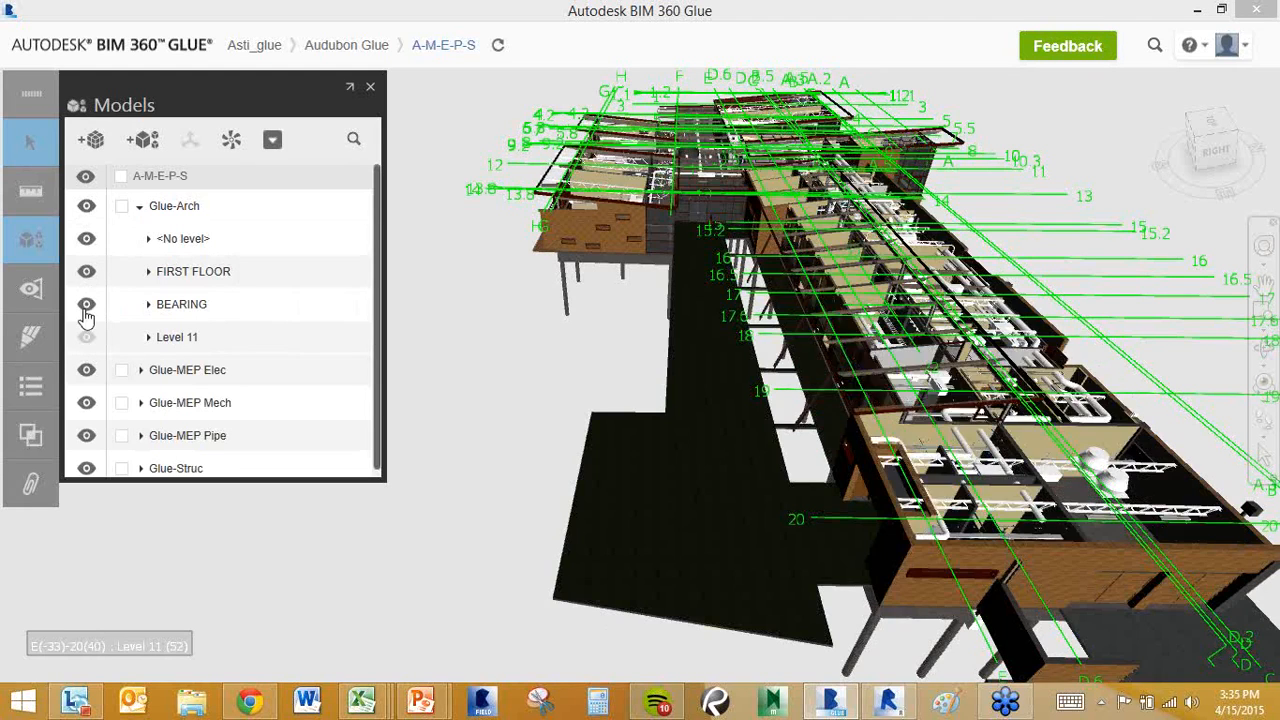
left_click(87, 337)
left_click(148, 272)
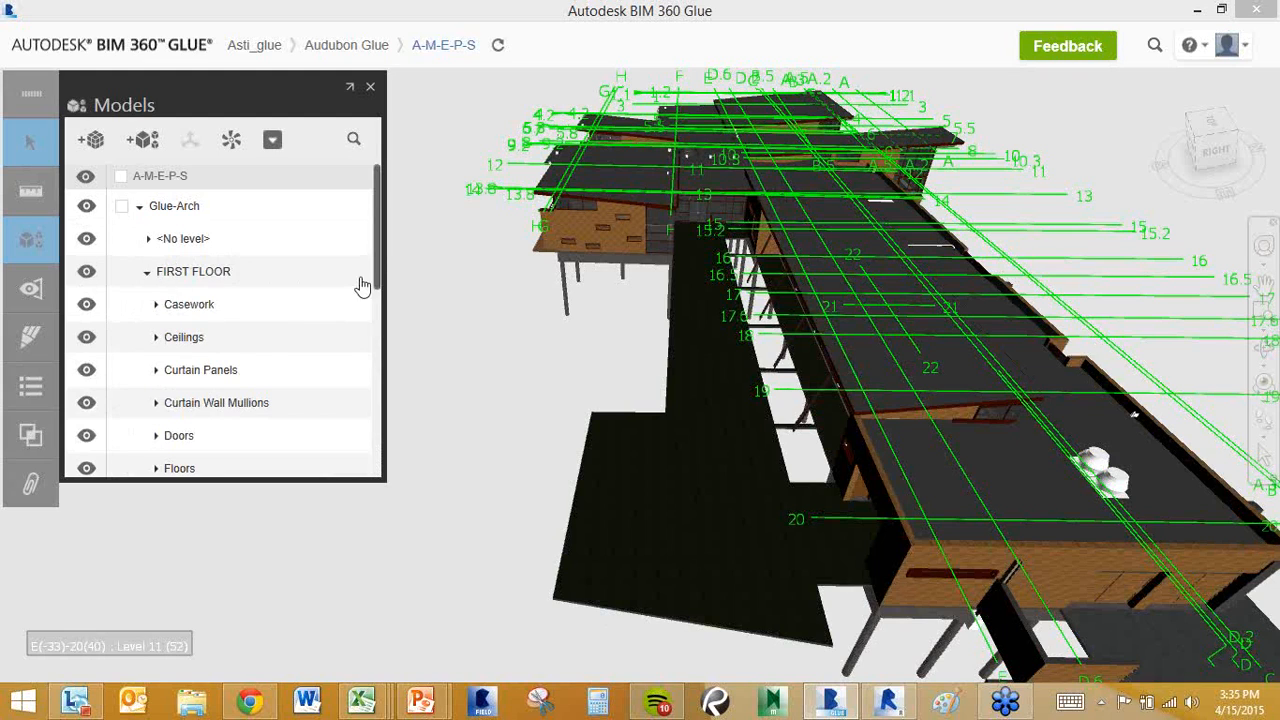
left_click_drag(377, 251, 379, 270)
left_click(87, 257)
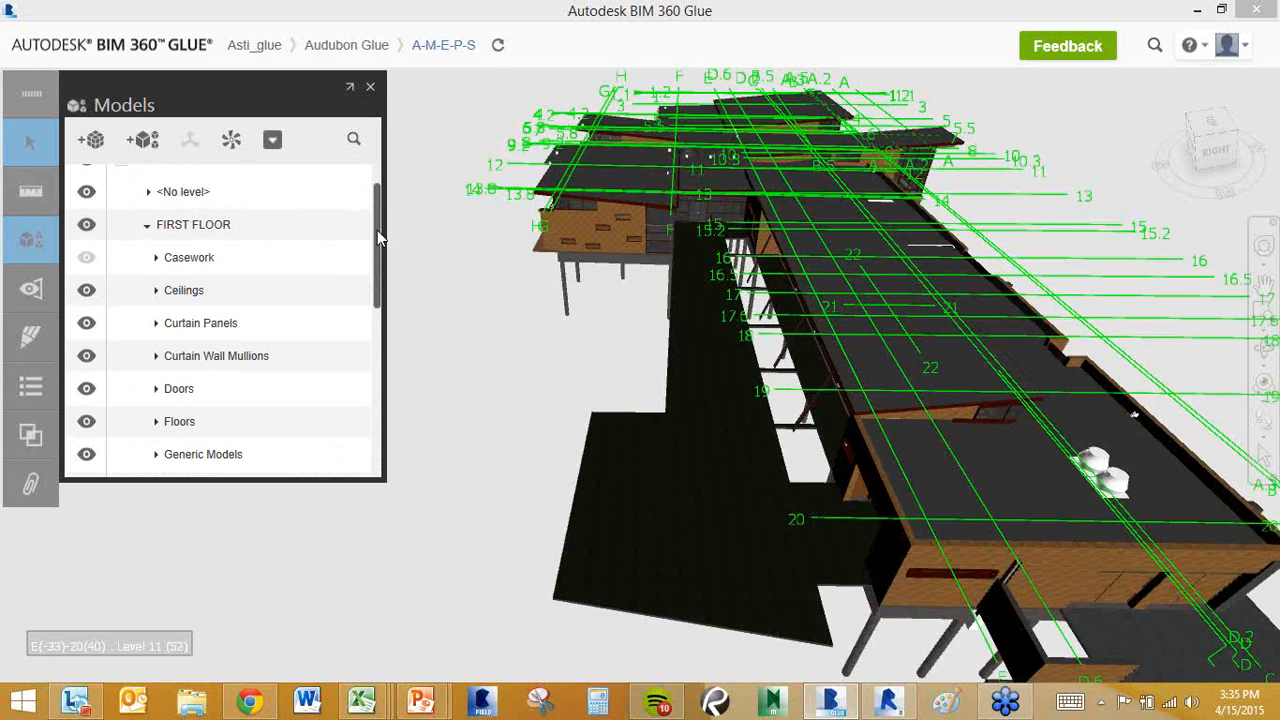
Collapse Glue-Arch, re-tick the Glue-Arch model, and close the Models panel.
left_click_drag(383, 238, 382, 192)
left_click(142, 207)
left_click(160, 206)
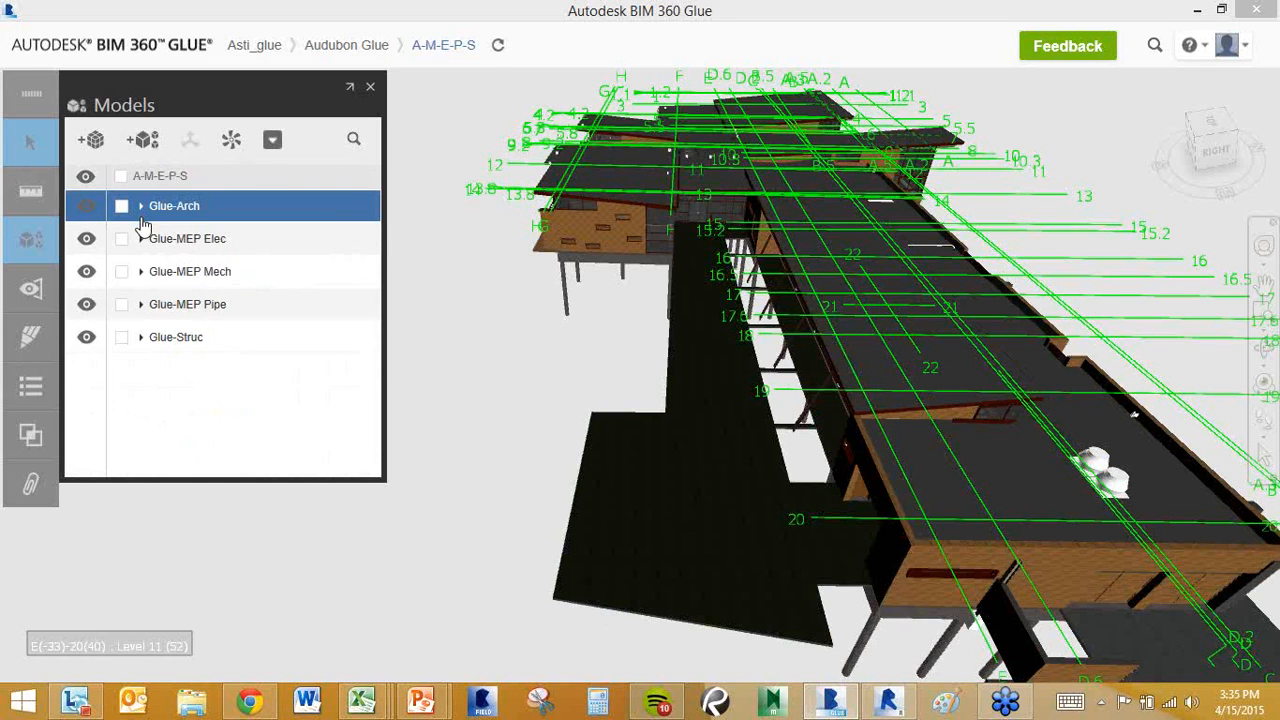
left_click(431, 262)
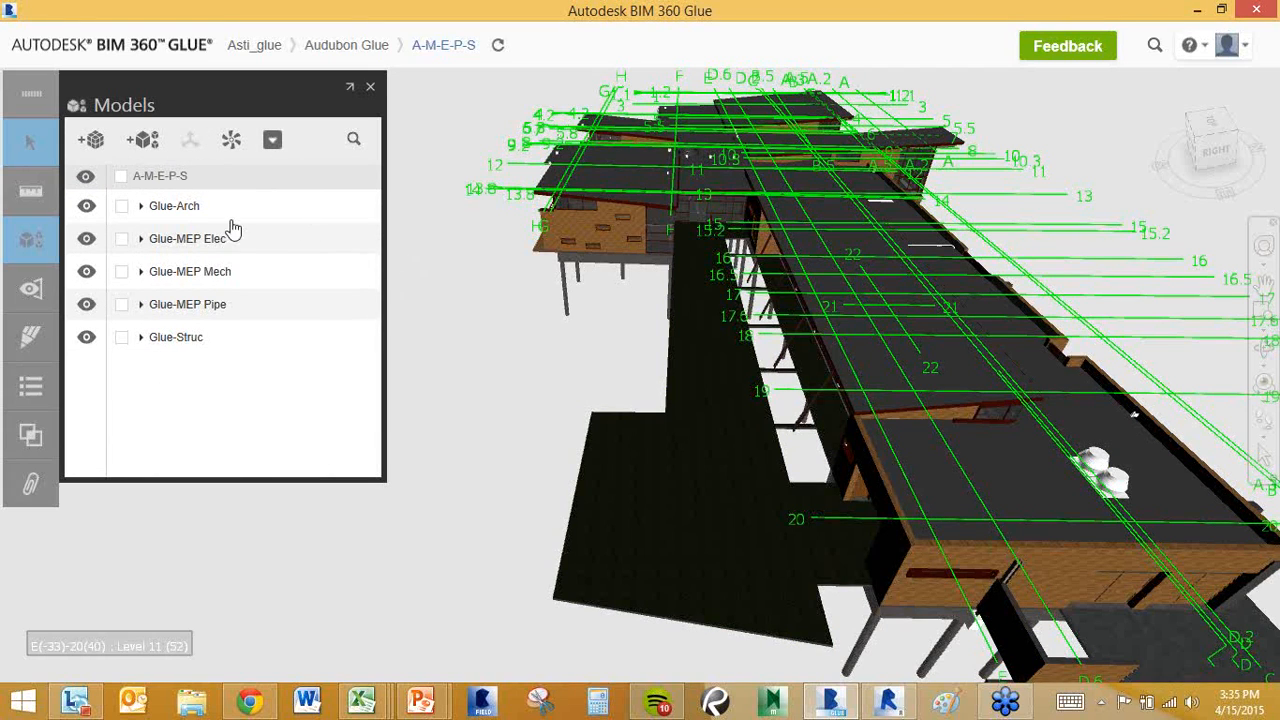
left_click(122, 207)
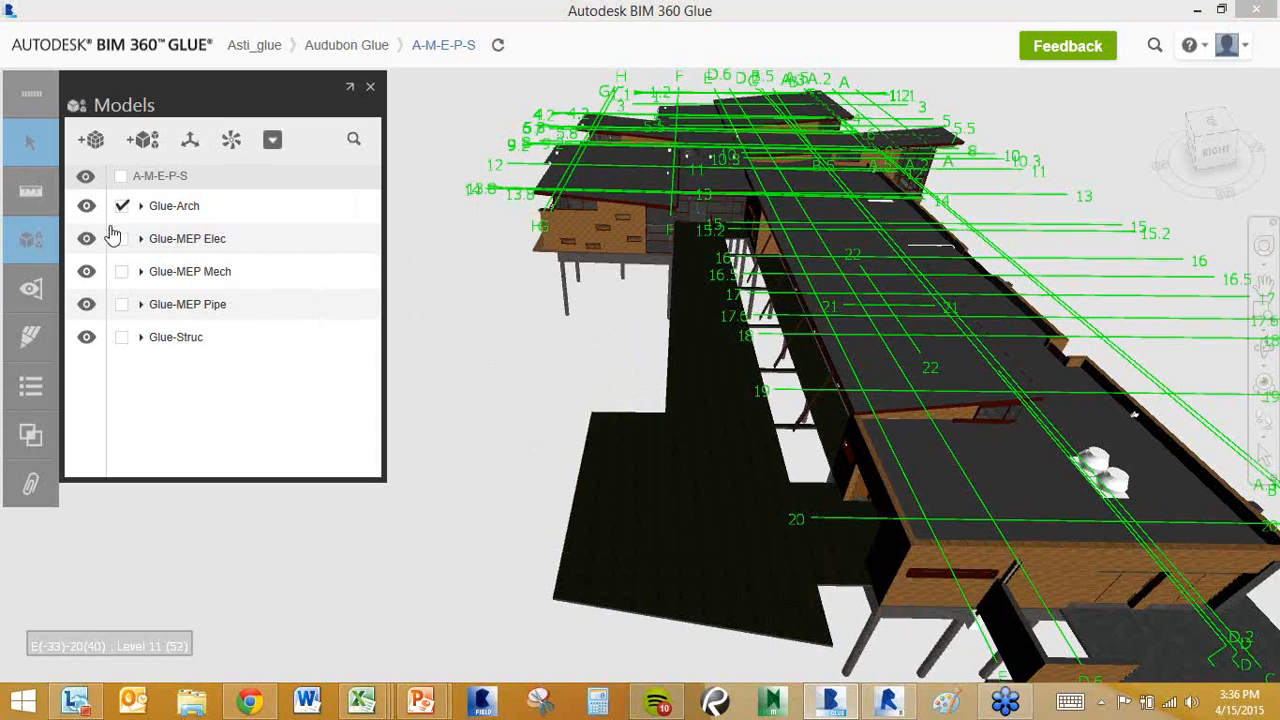
left_click(371, 87)
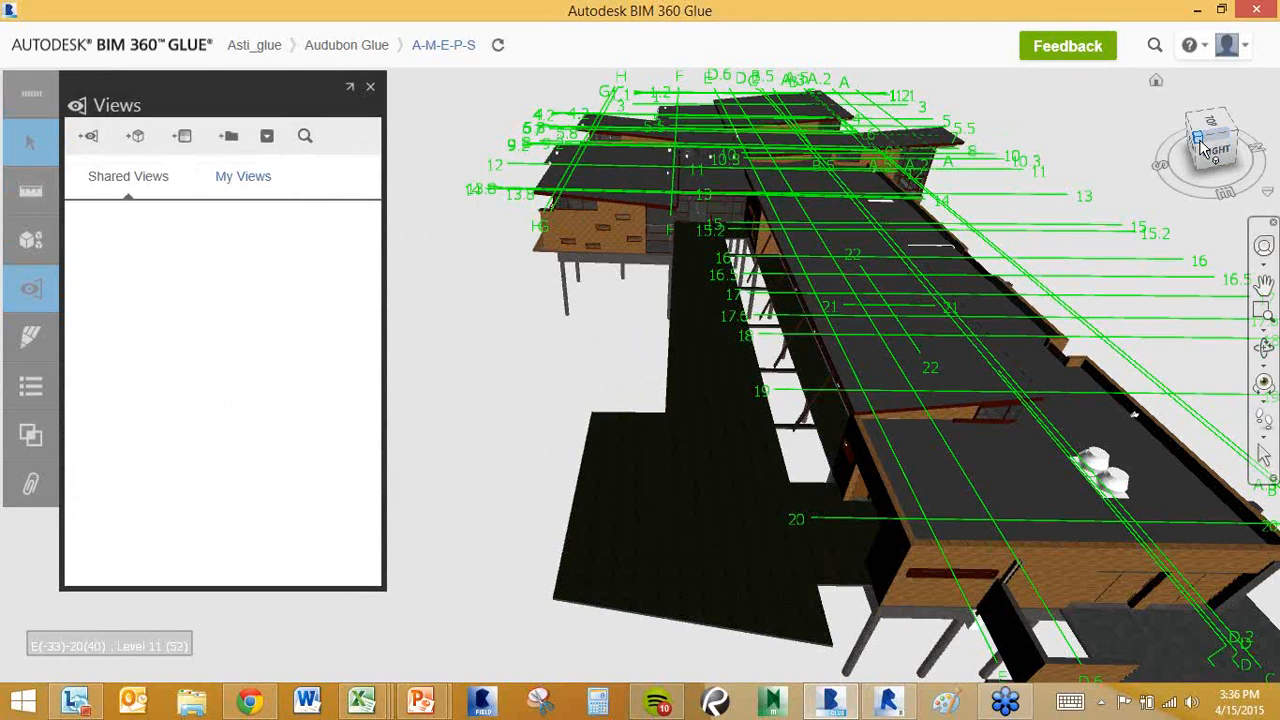
Frame the building from a lower, more level angle, then begin adding a new saved view.
mouse_move(1203, 140)
left_mouse_down()
mouse_move(1194, 103)
mouse_move(1201, 147)
left_mouse_up()
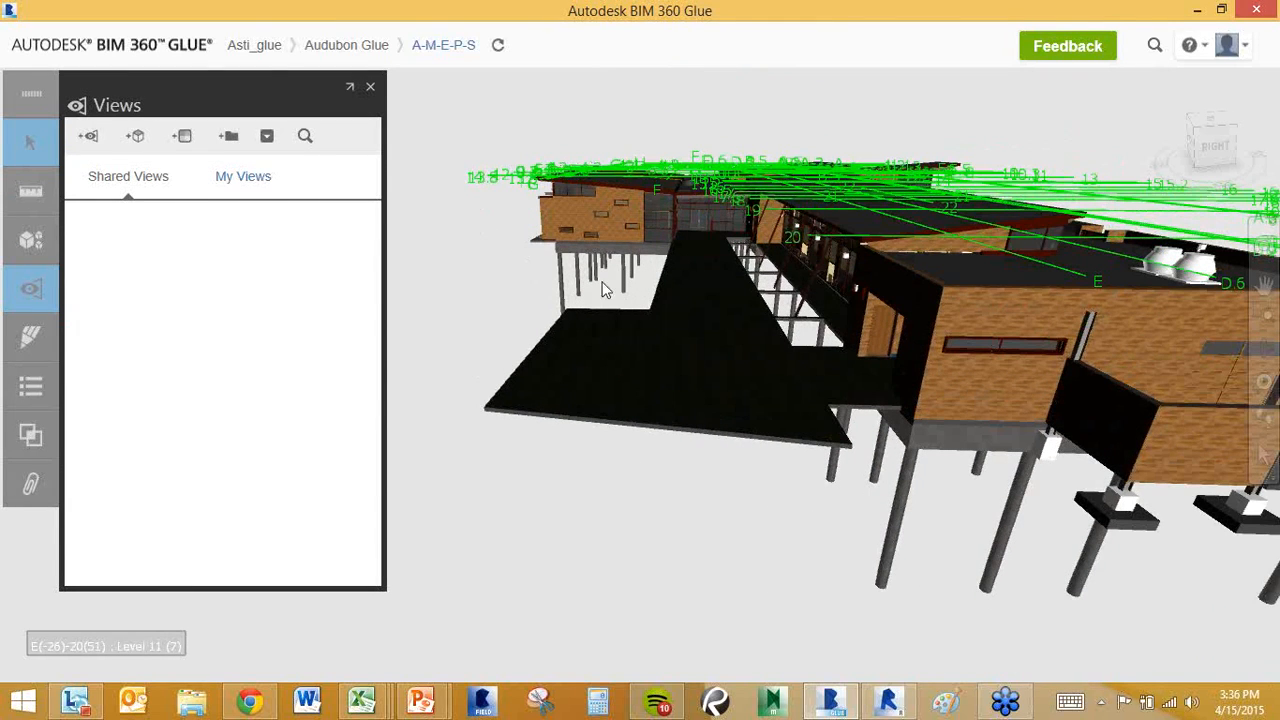
scroll(673, 308, "down", 4)
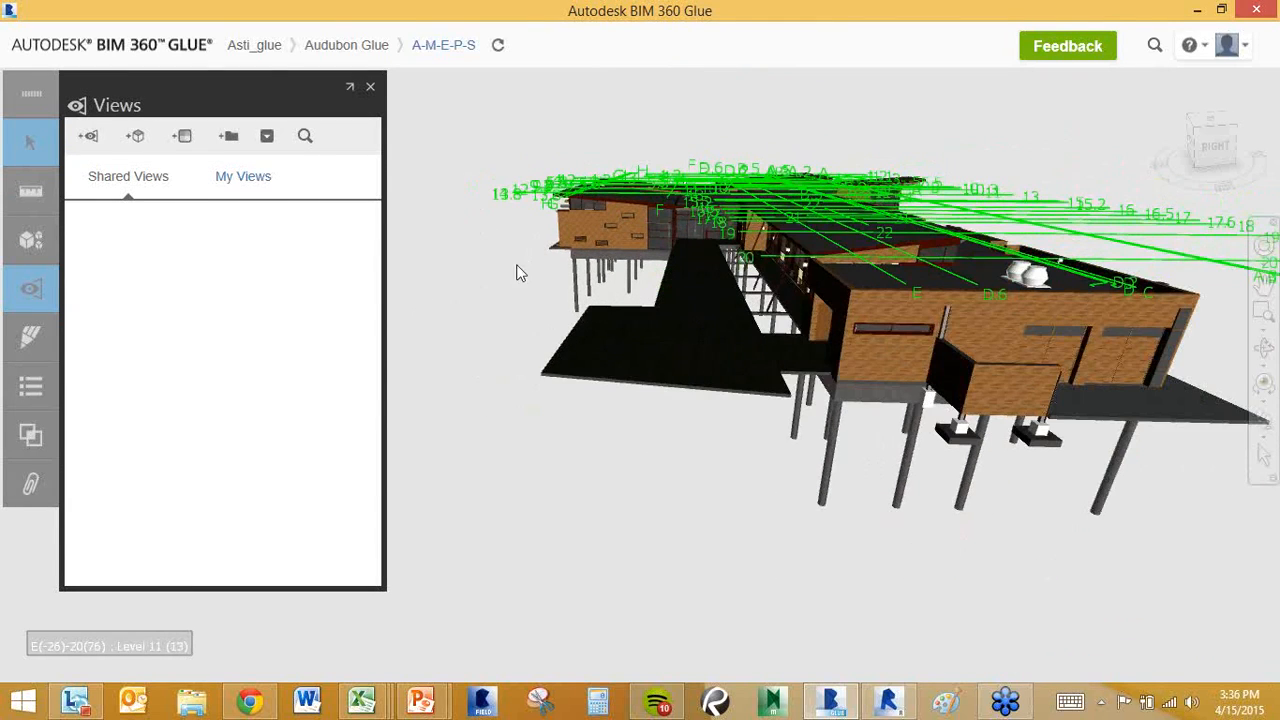
middle_click_drag(588, 262, 584, 265)
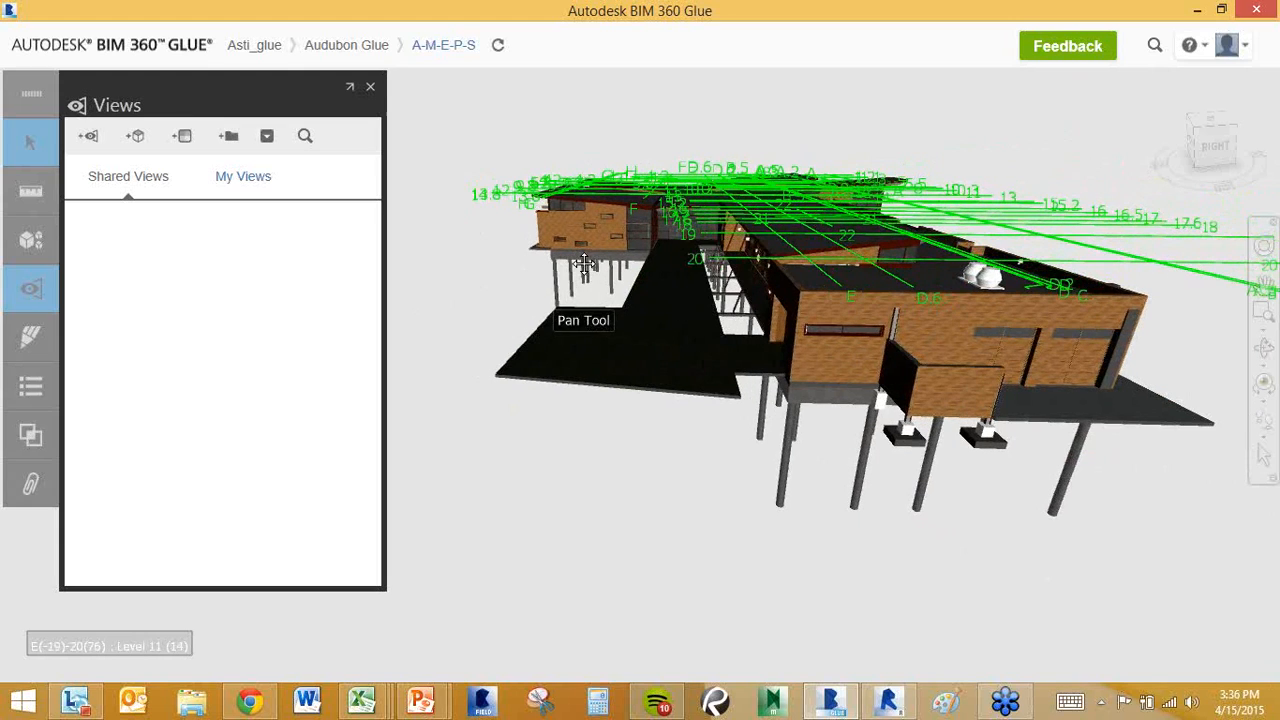
left_click(90, 140)
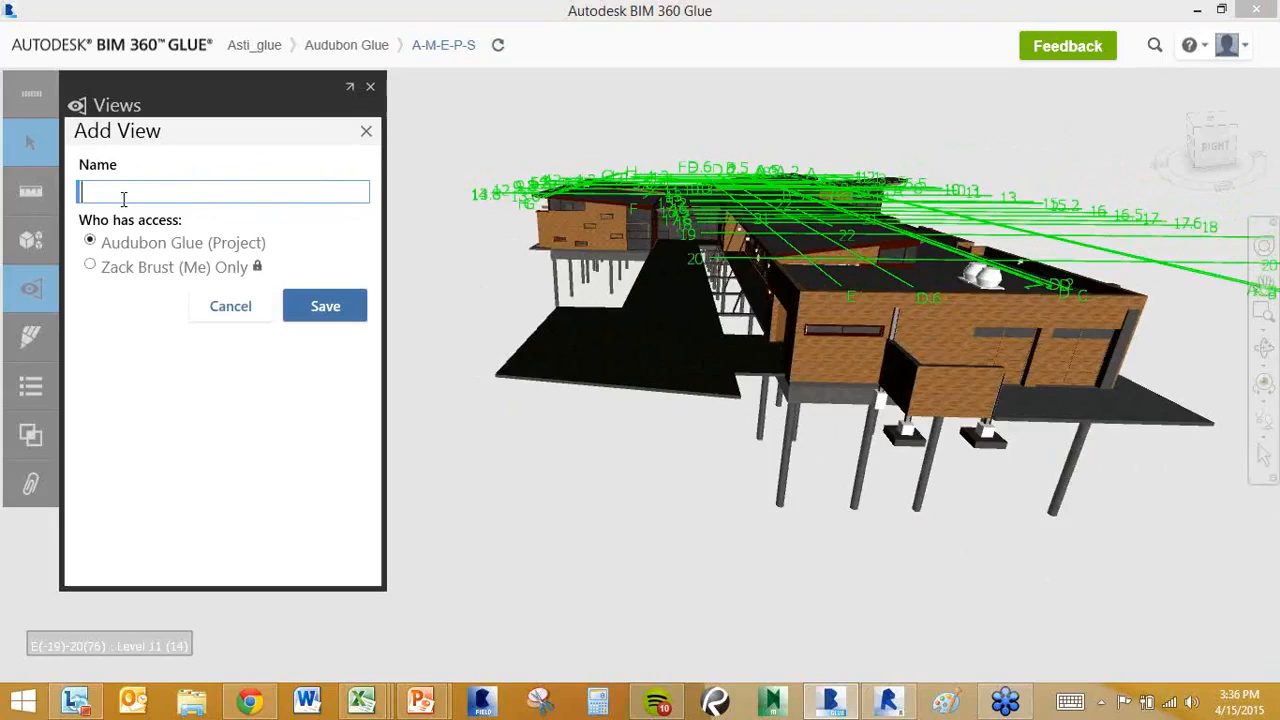
Save the new view as 'Entryway' with project-wide access.
type("Entryway")
left_click(335, 312)
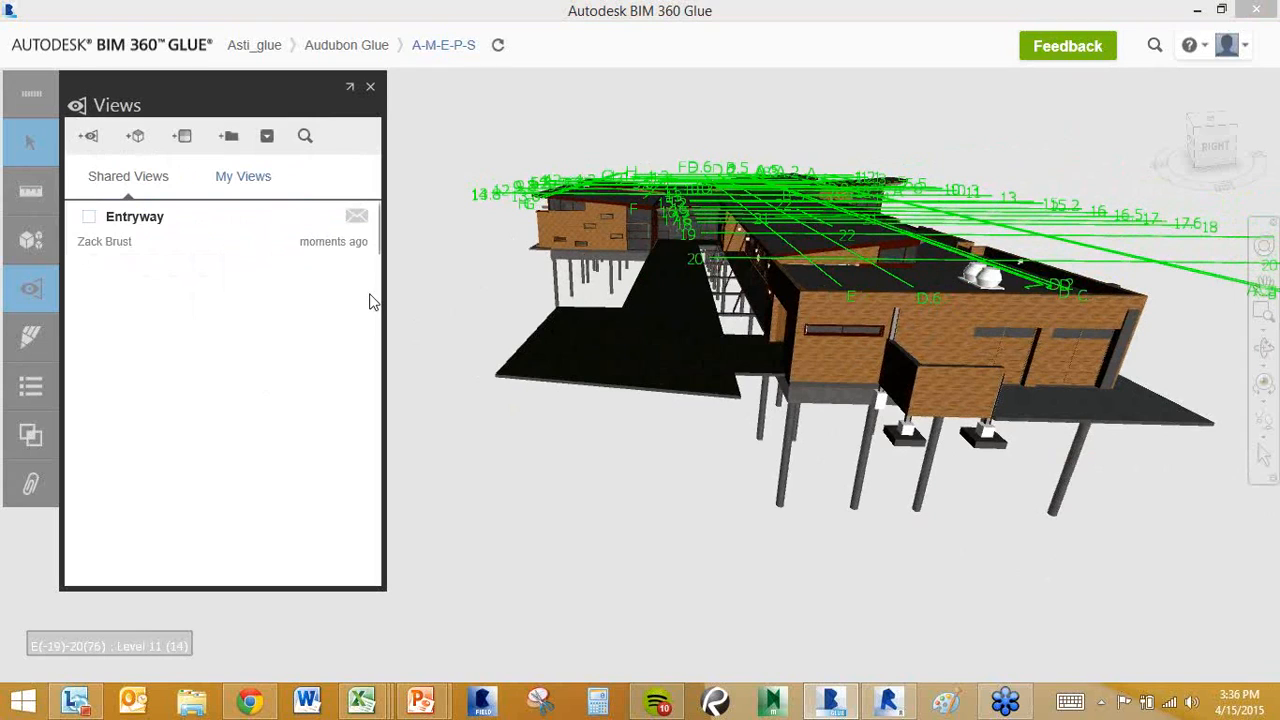
Locate the new Entryway entry and its notification envelope in Shared Views.
mouse_move(360, 226)
Send one project member a notification about the Entryway view asking them to check the latest version.
left_click(357, 220)
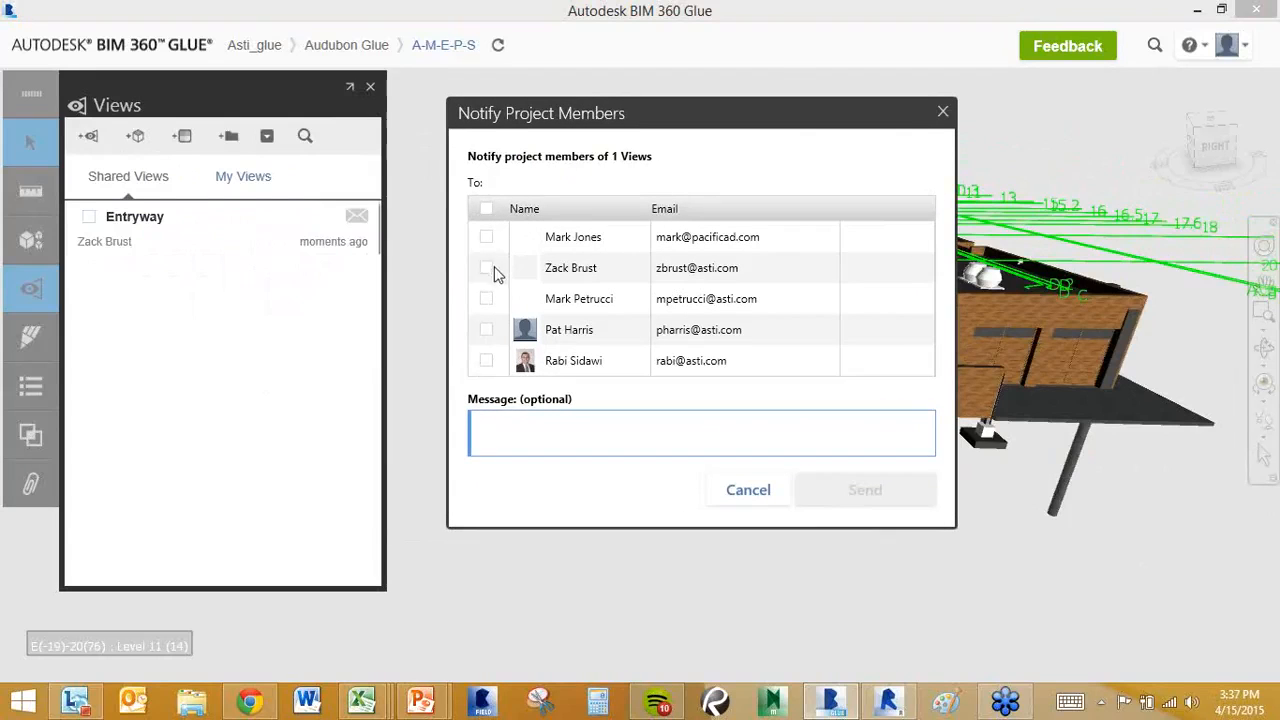
left_click(488, 268)
left_click(518, 433)
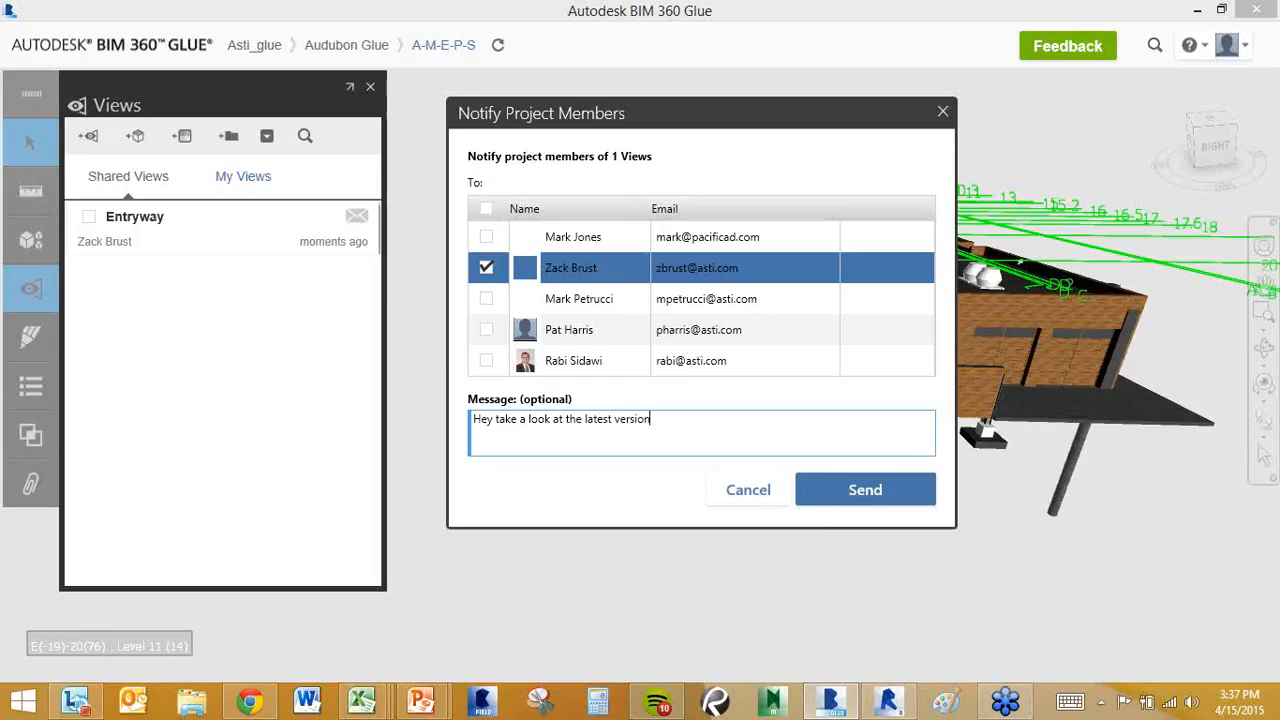
type("ryway")
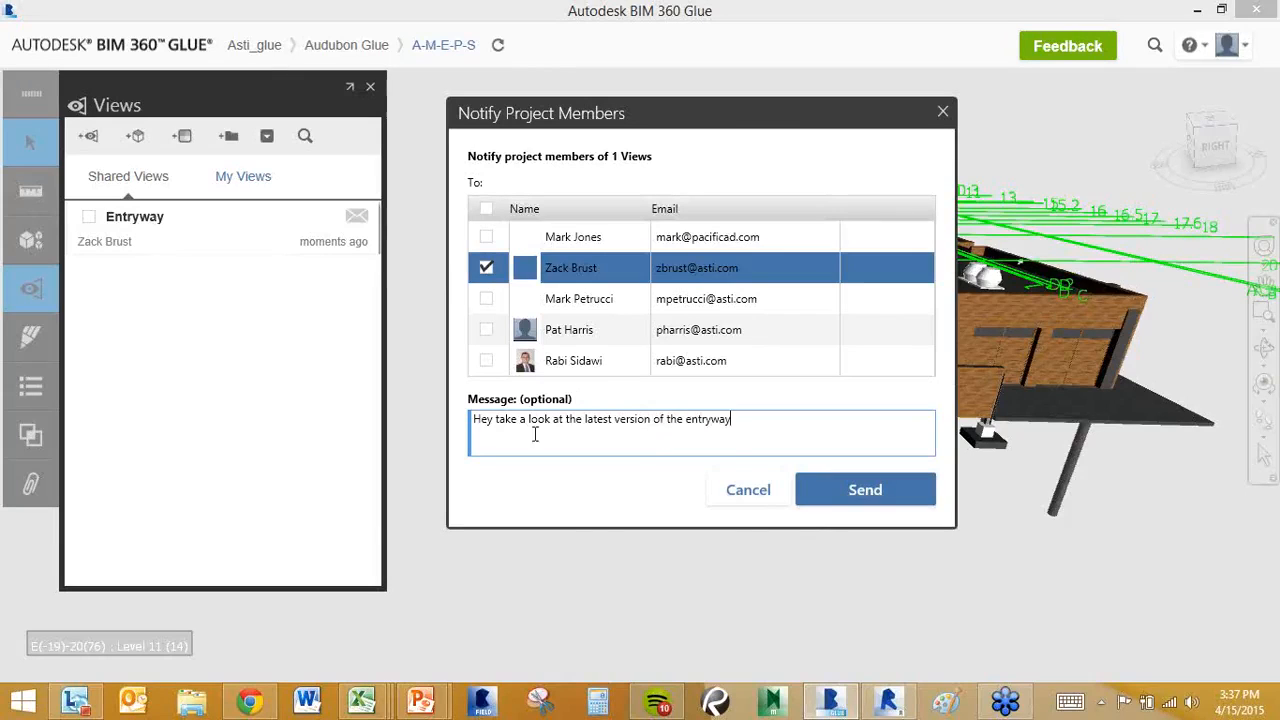
left_click(830, 488)
left_click_drag(606, 291, 572, 443)
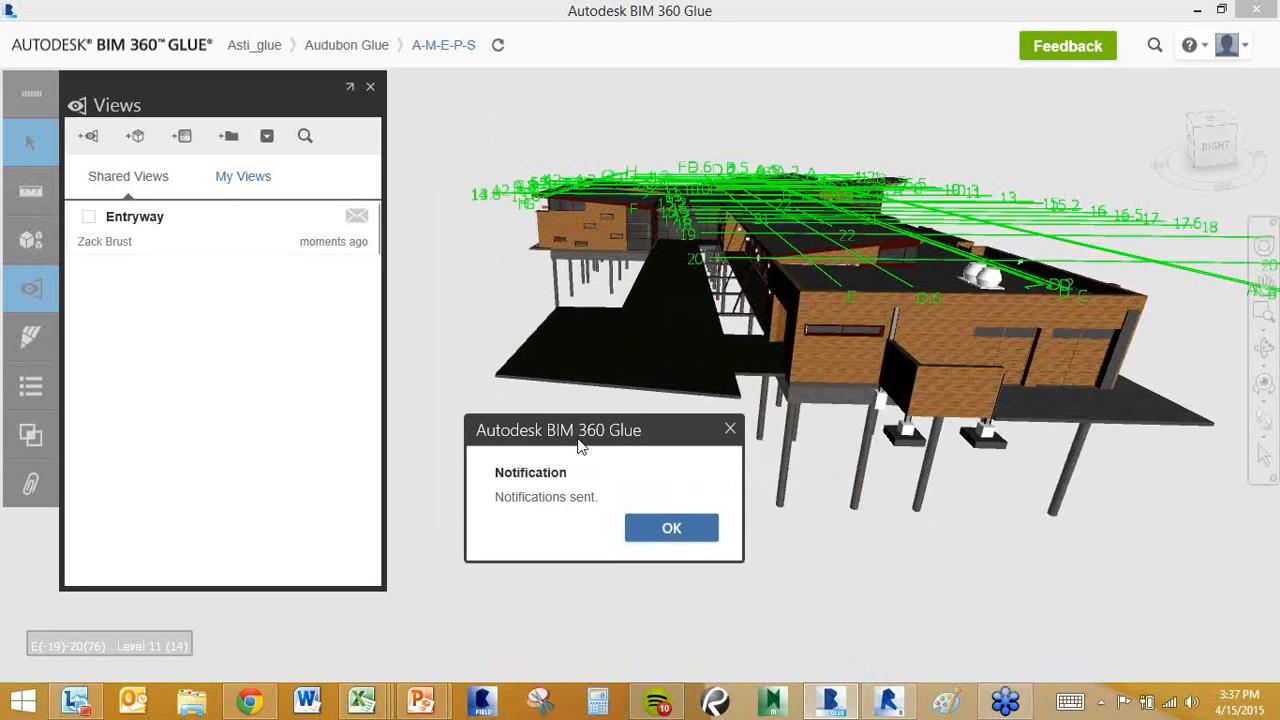
Dismiss the notifications-sent confirmation and close the Views panel.
left_click(730, 430)
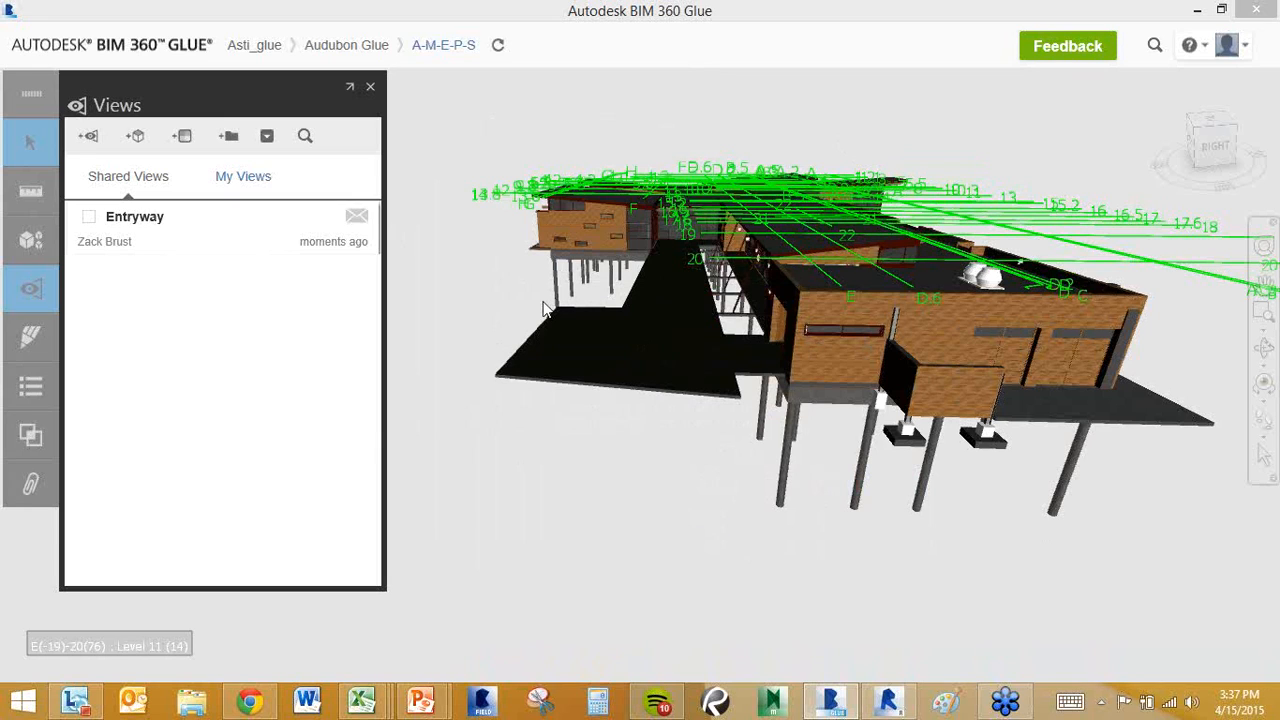
left_click(371, 87)
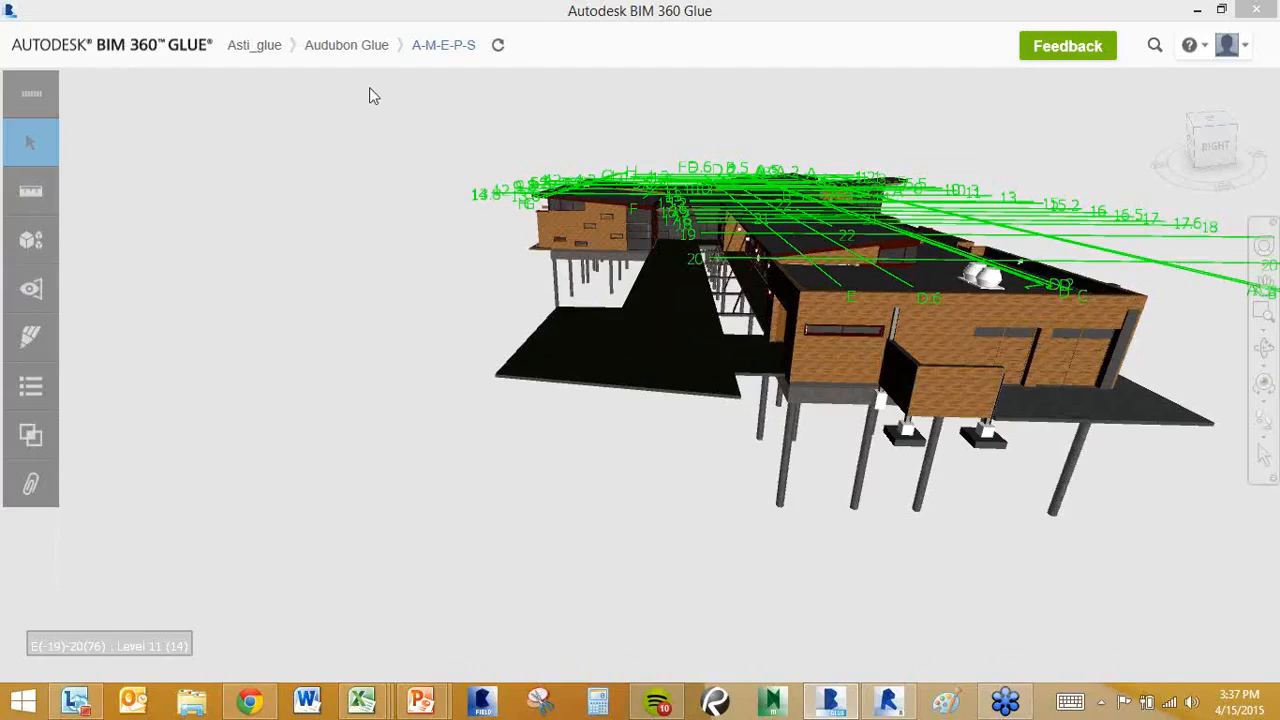
Show the Markups list and zoom in close on the raised wing's facade.
left_click(32, 339)
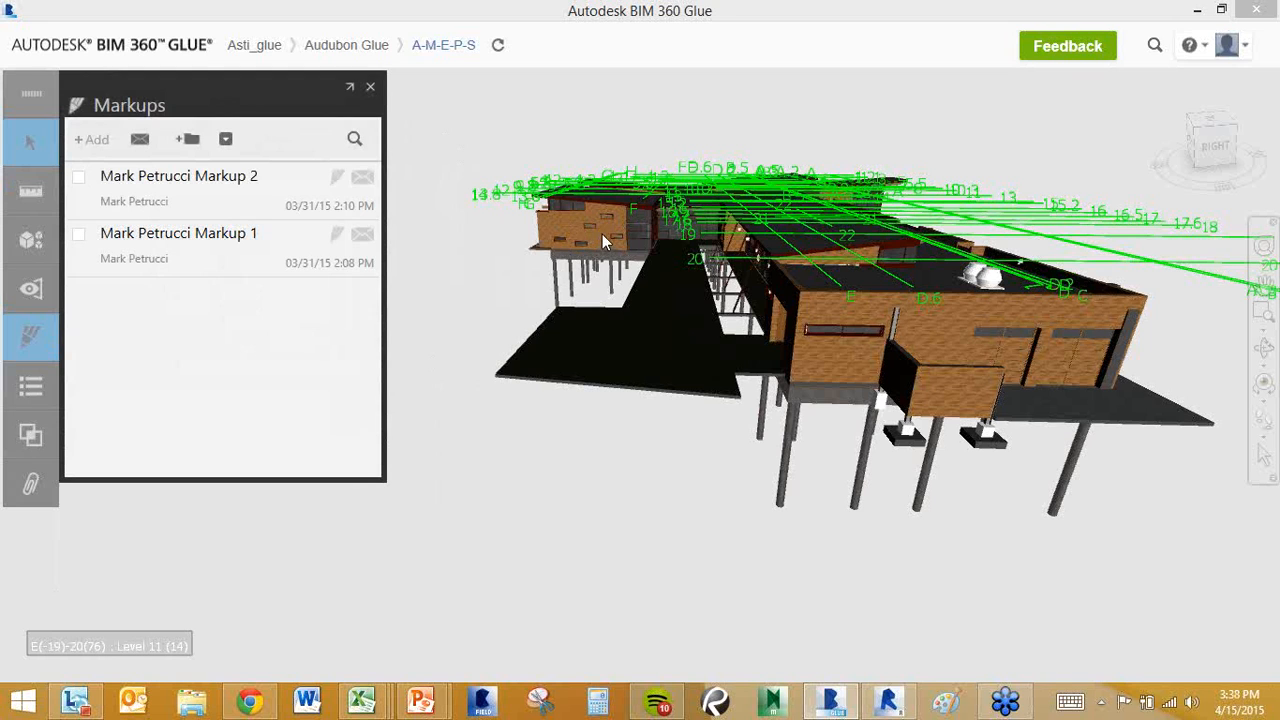
scroll(602, 223, "up", 5)
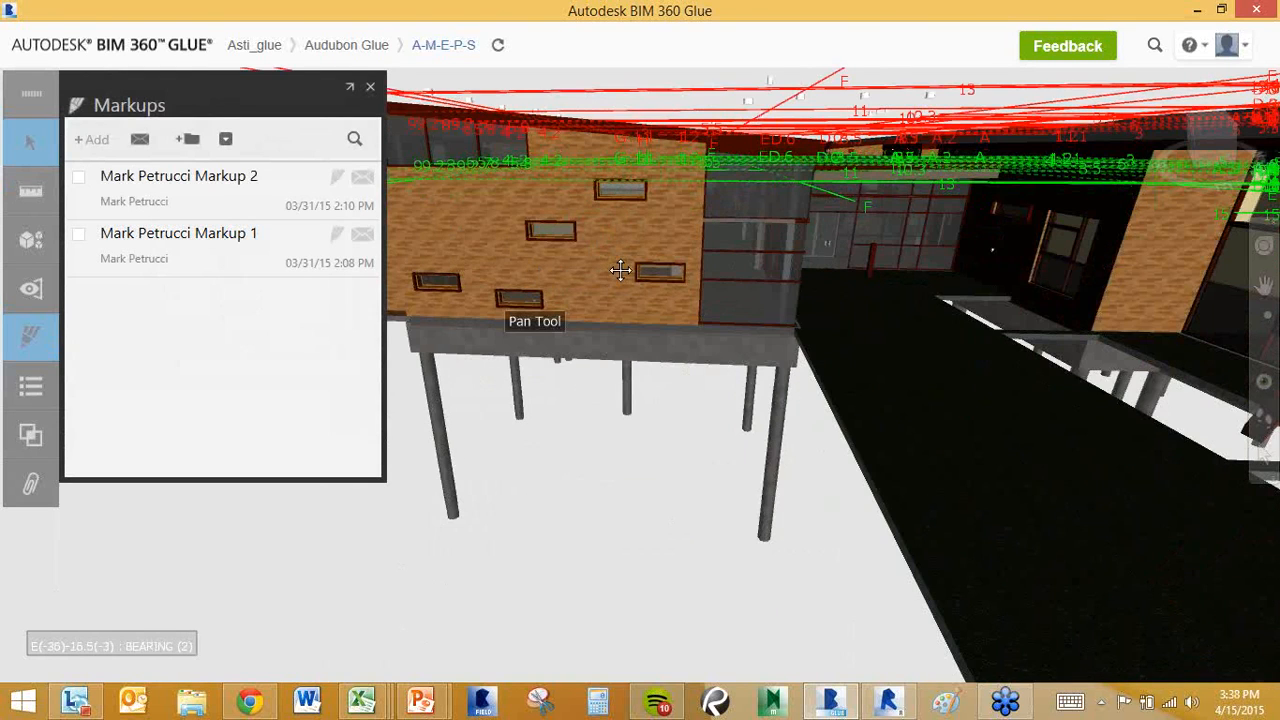
scroll(690, 262, "up", 5)
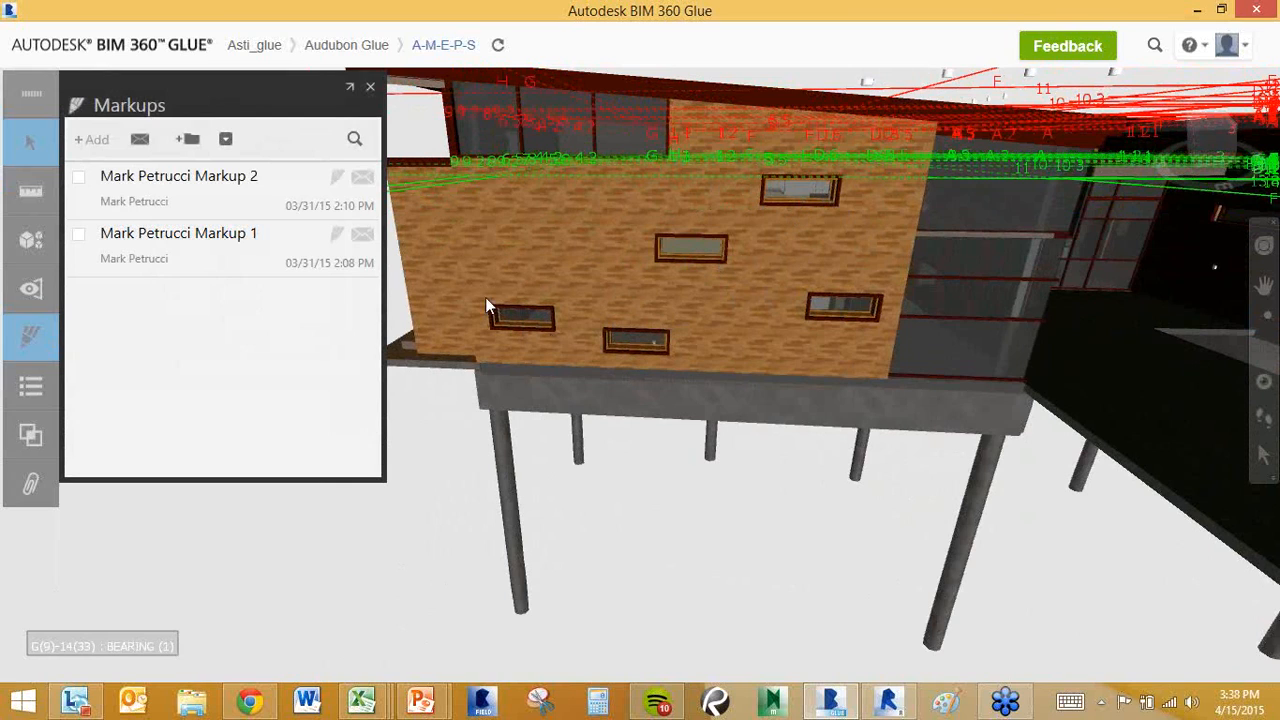
Start a new markup and draw a red straight-segment outline around the facade windows.
left_click(98, 143)
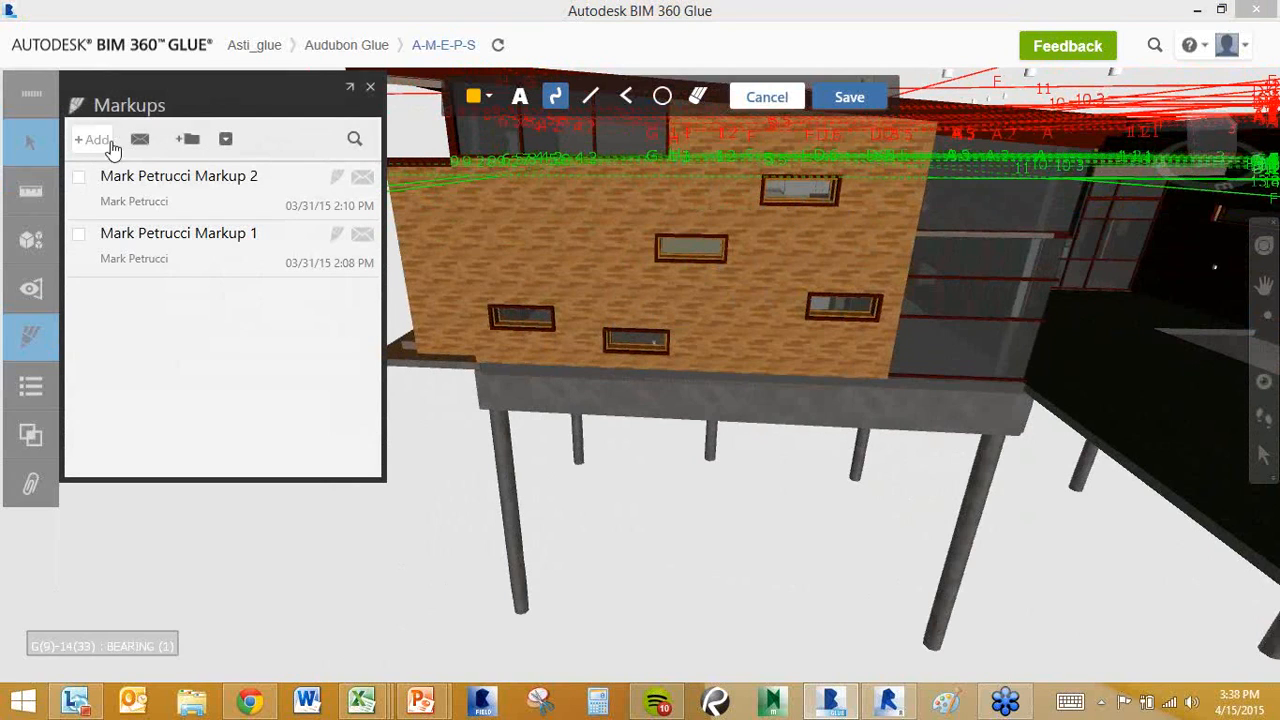
left_click(488, 96)
left_click(495, 245)
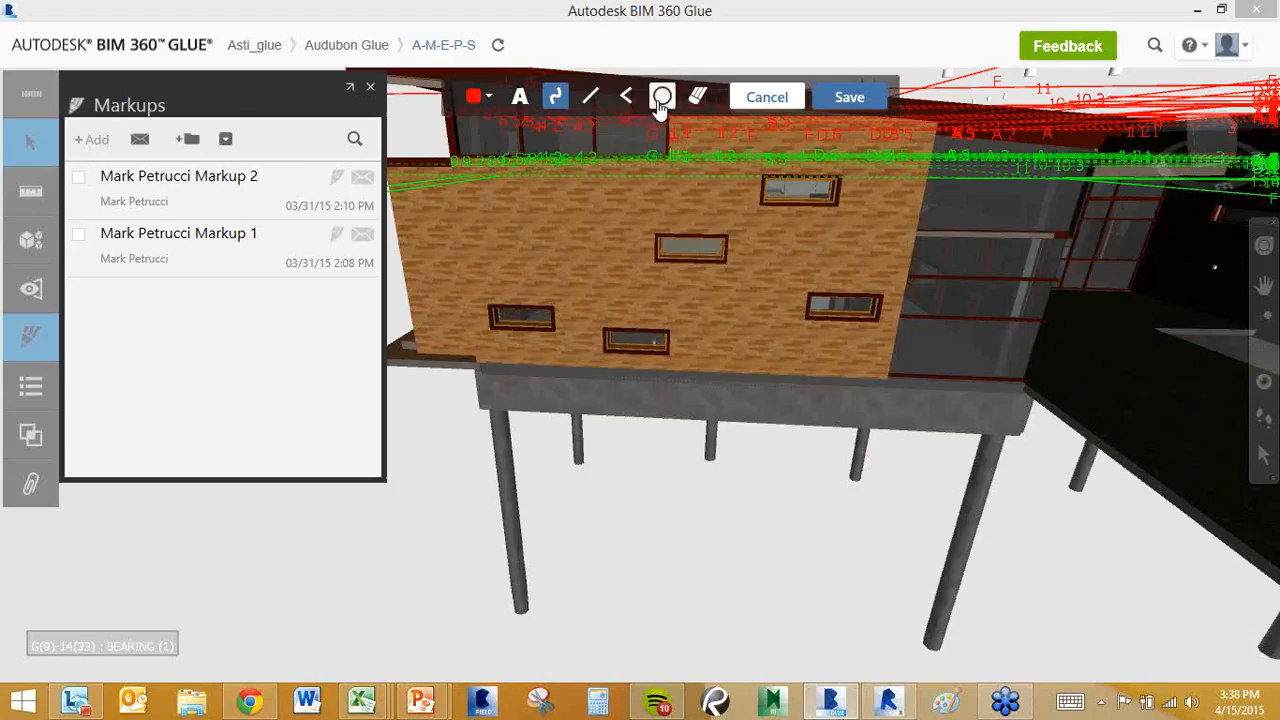
left_click(621, 99)
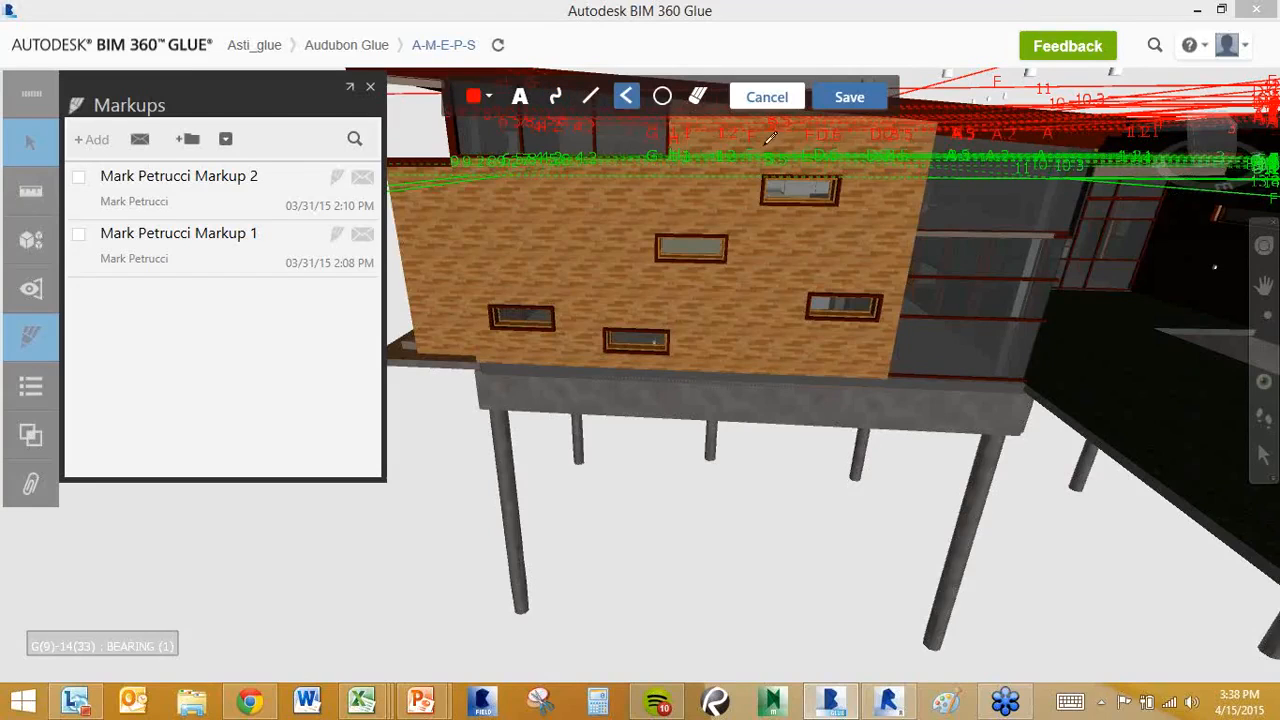
left_click(452, 302)
left_click(503, 377)
left_click(930, 377)
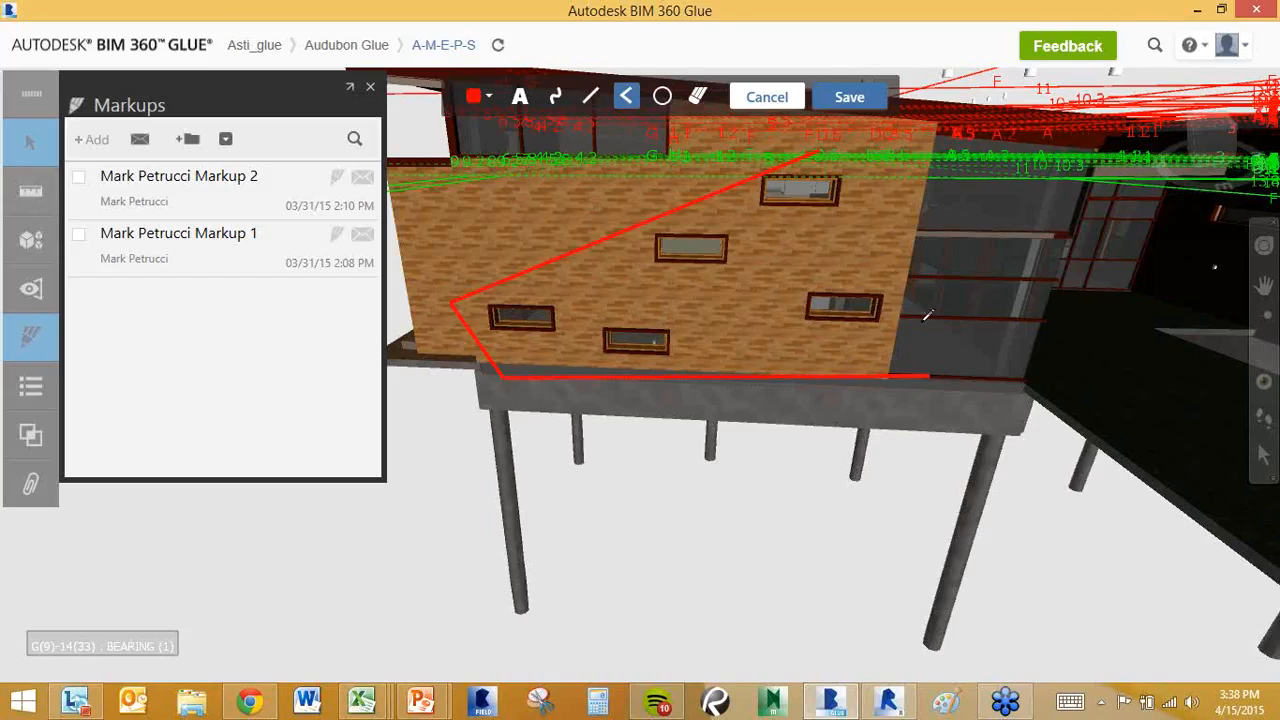
left_click(820, 151)
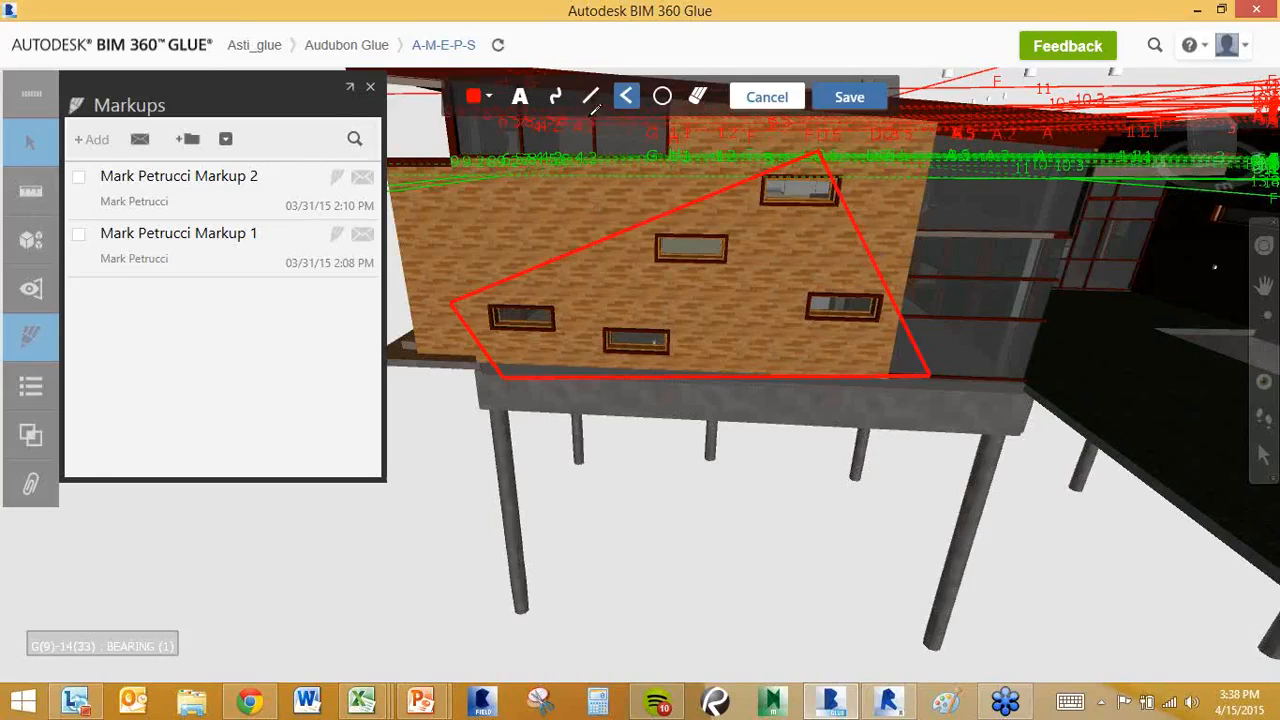
Add the comment 'Not a fan of this window layout, can we make it more symmetrical?' and save.
left_click(520, 97)
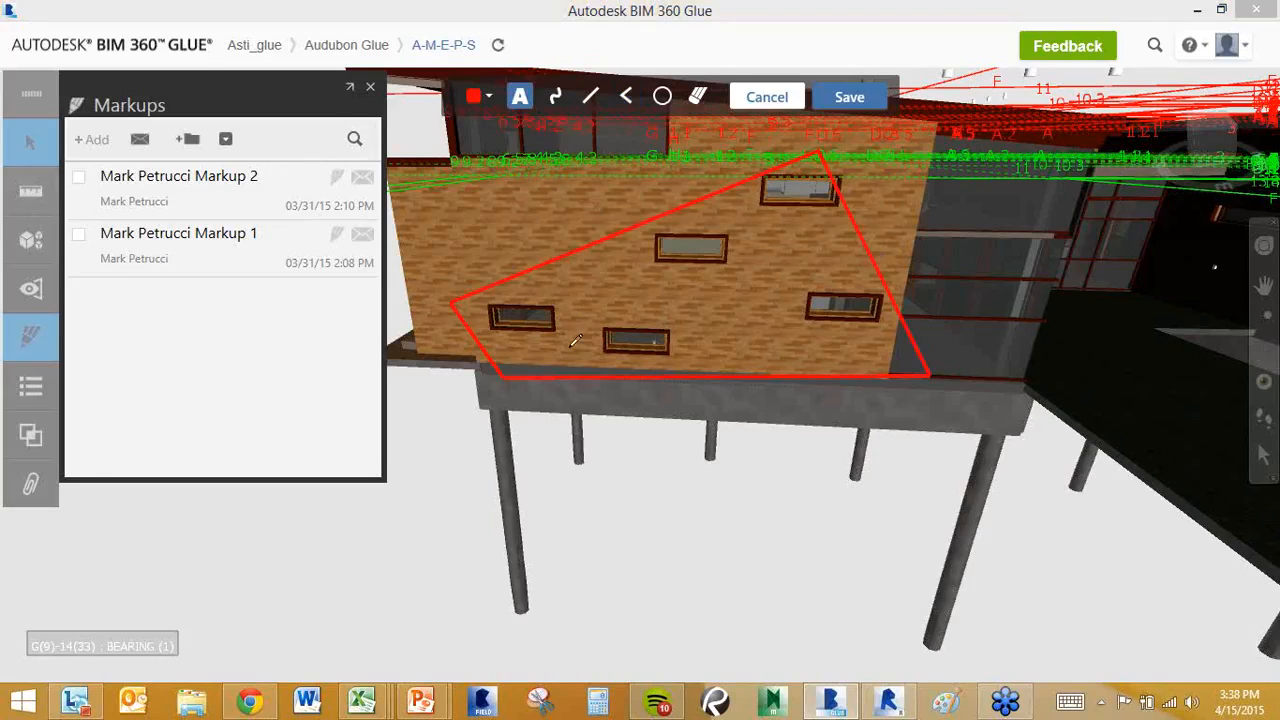
left_click(519, 415)
type("Not a fan of these")
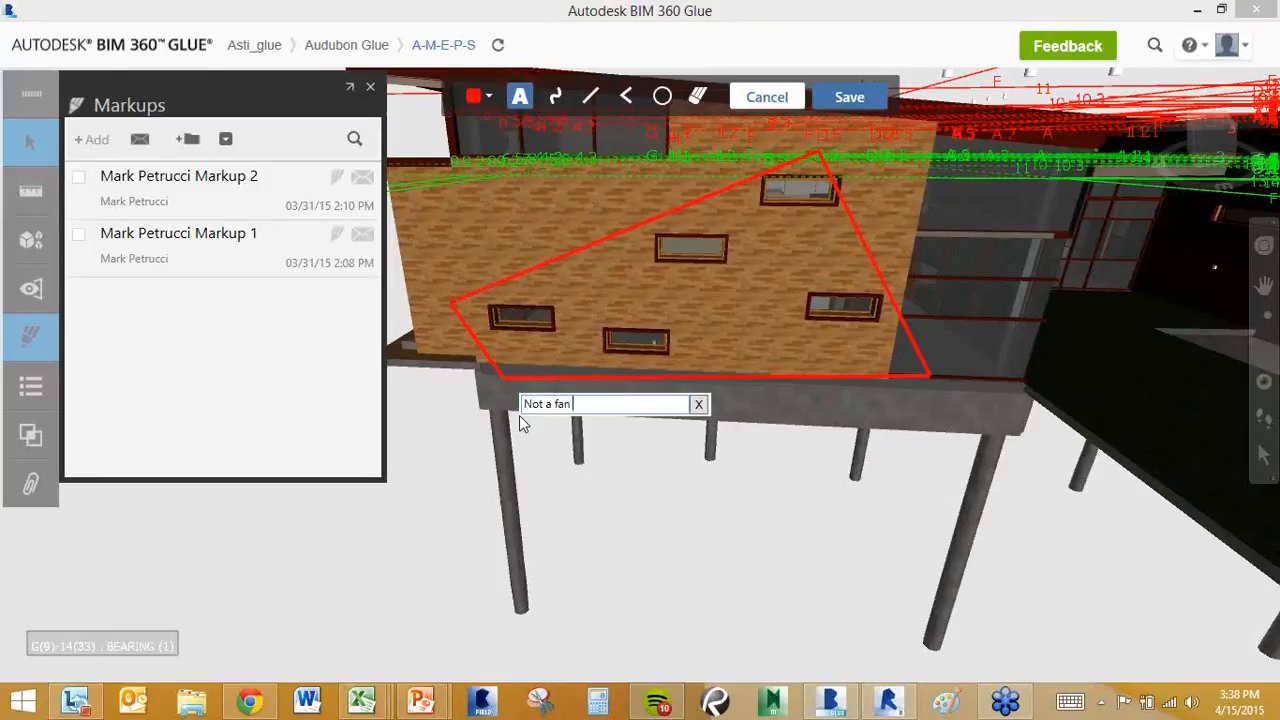
key("BackSpace")
key("BackSpace")
key("BackSpace")
type("is window layout, can we make it more symmetrical?")
left_click(519, 415)
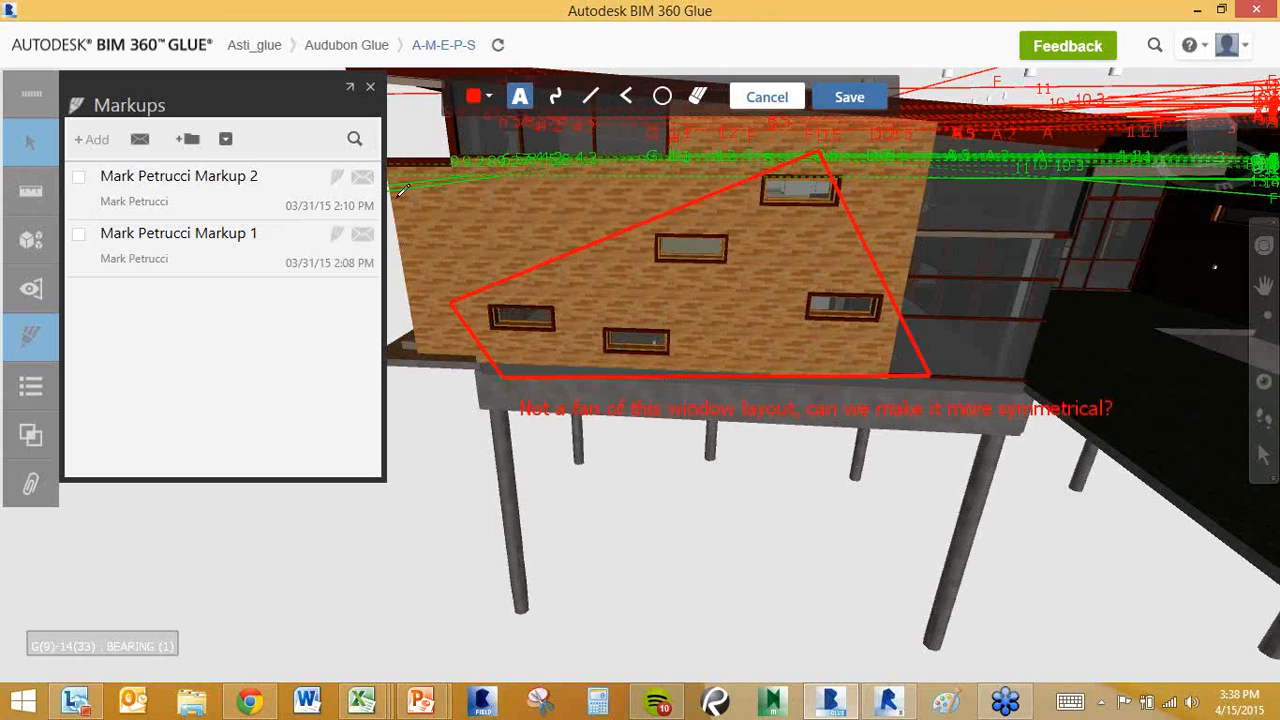
left_click(849, 97)
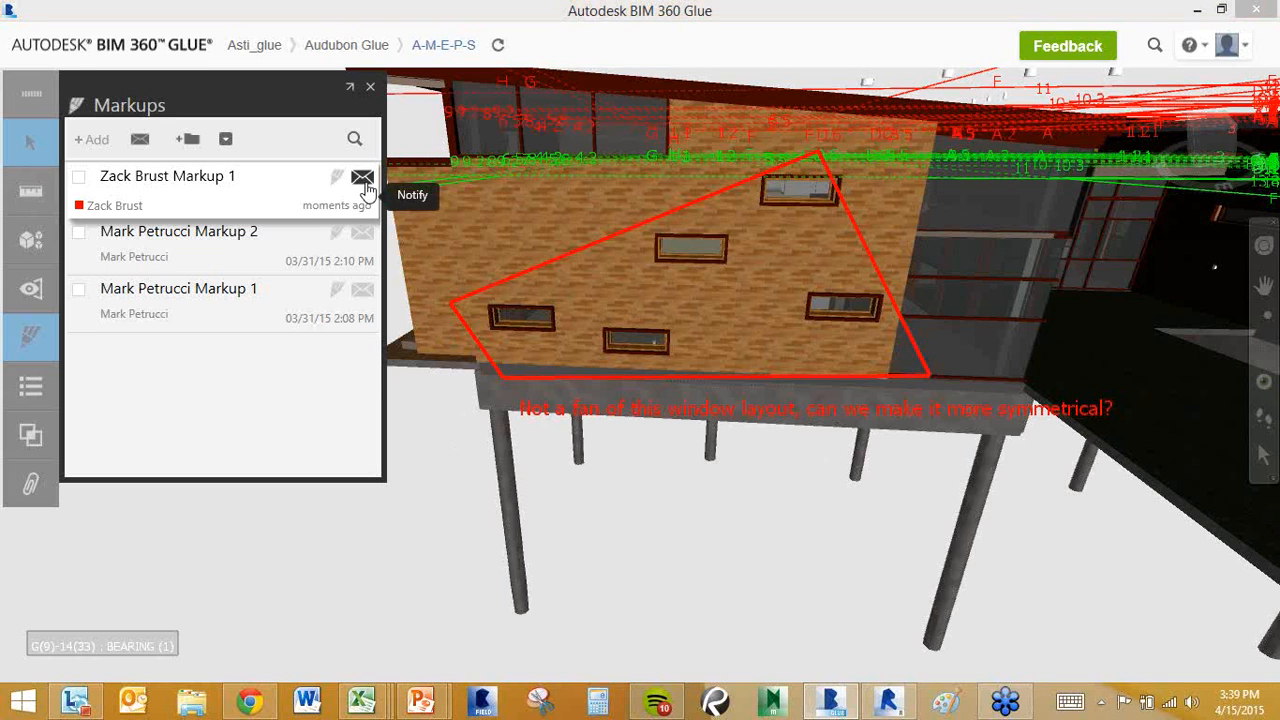
Notify one teammate about the window markup with a message asking them to take a look.
left_click(384, 230)
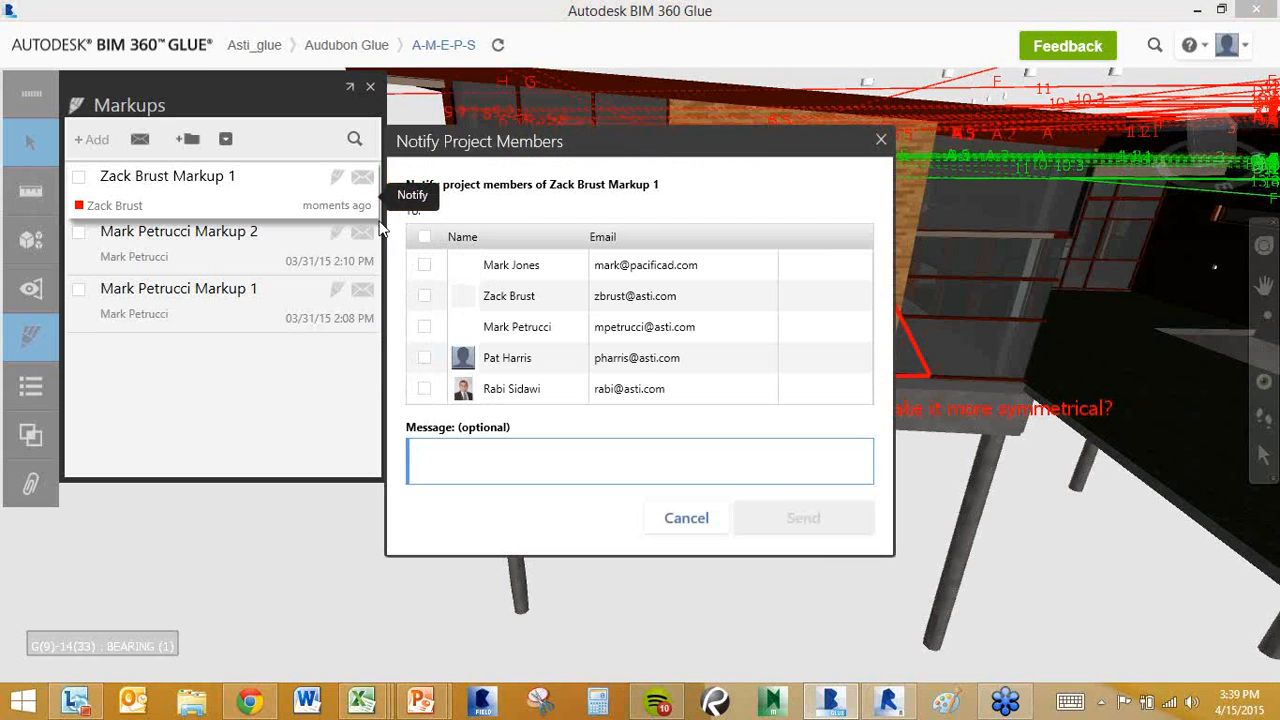
left_click(424, 296)
left_click(498, 460)
type("Take a look please")
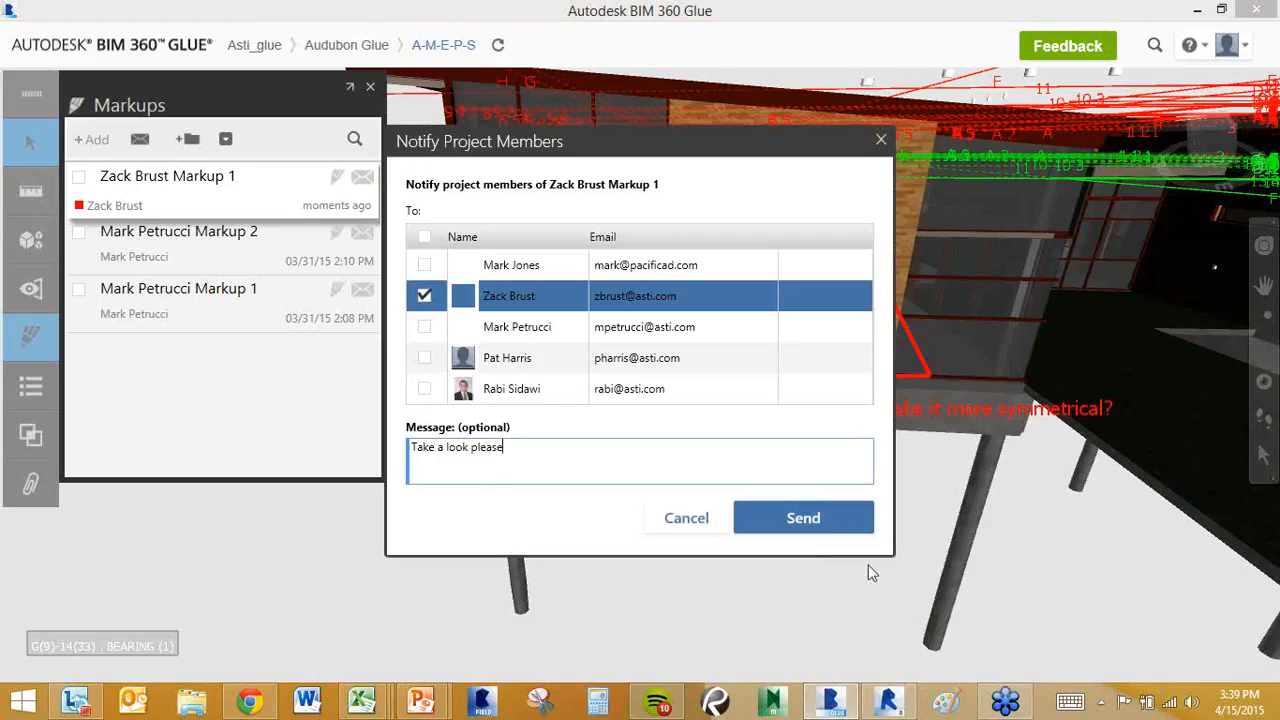
left_click(801, 515)
left_click_drag(617, 291, 656, 452)
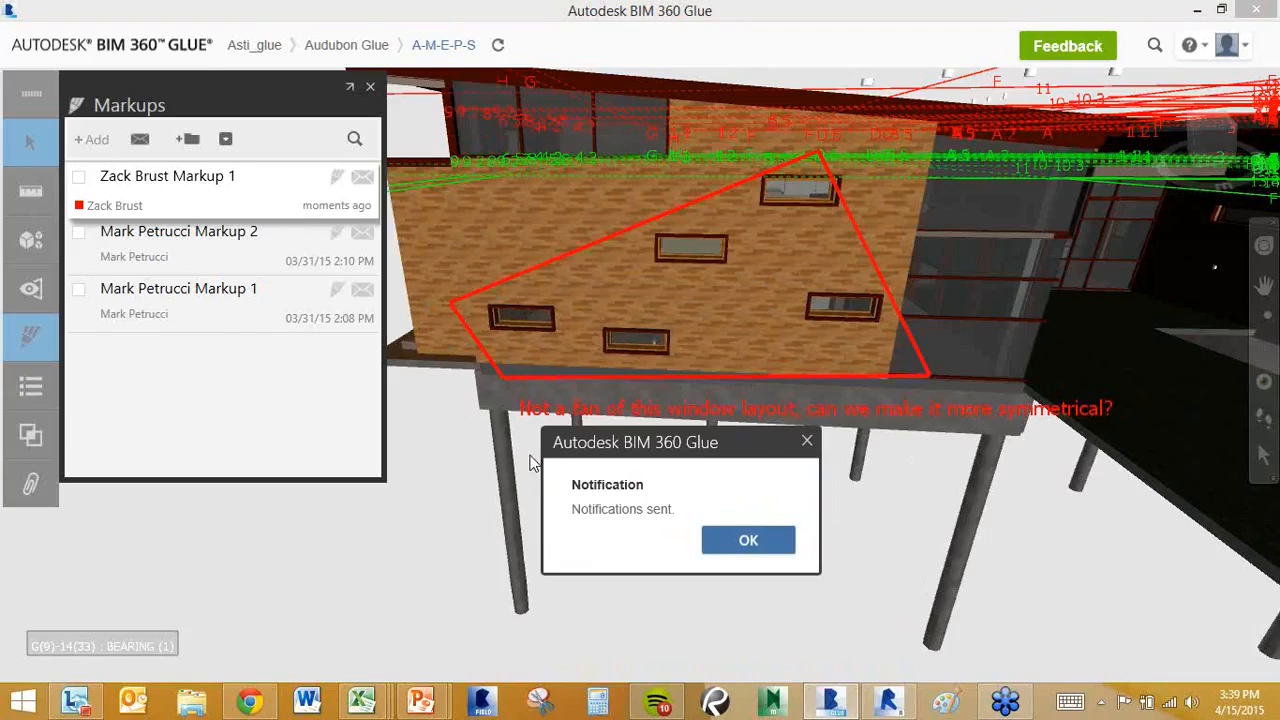
left_click(748, 540)
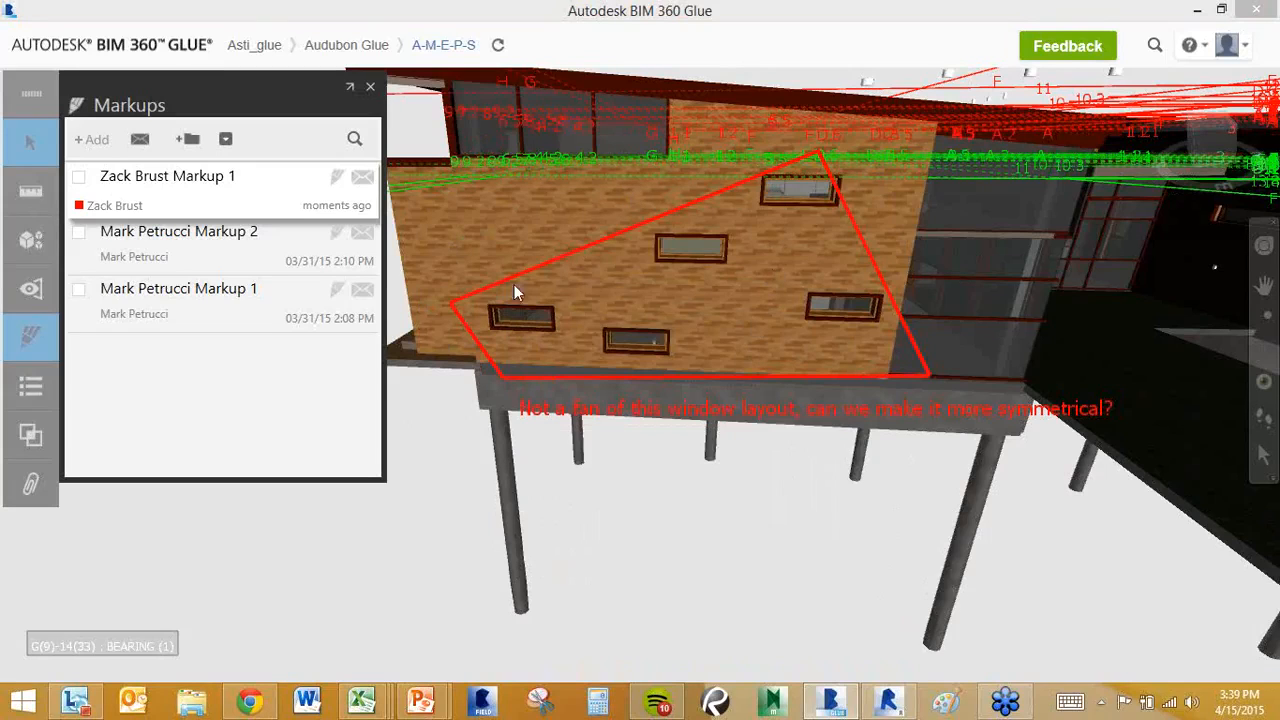
Edit the window markup, add a green 'Fixing it now' reply below the red comment, and save.
left_click(337, 180)
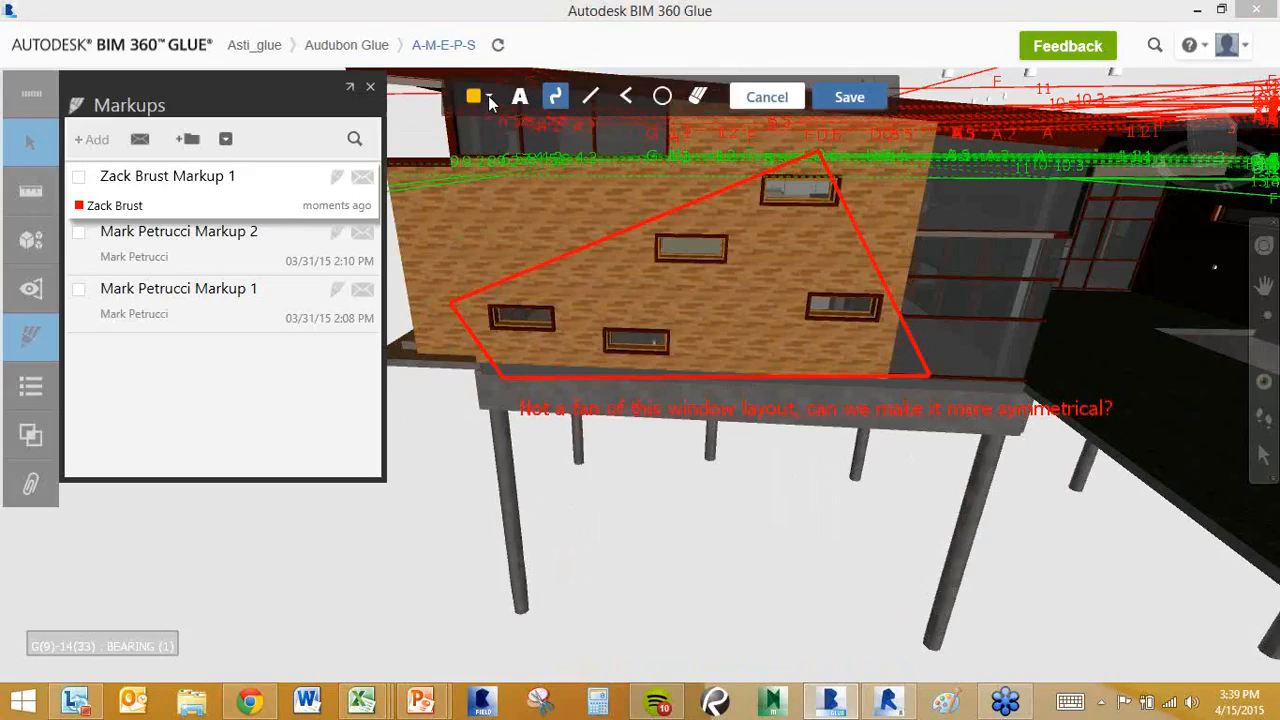
left_click(488, 96)
left_click(563, 248)
left_click(520, 98)
left_click(573, 452)
type("Fixing it now")
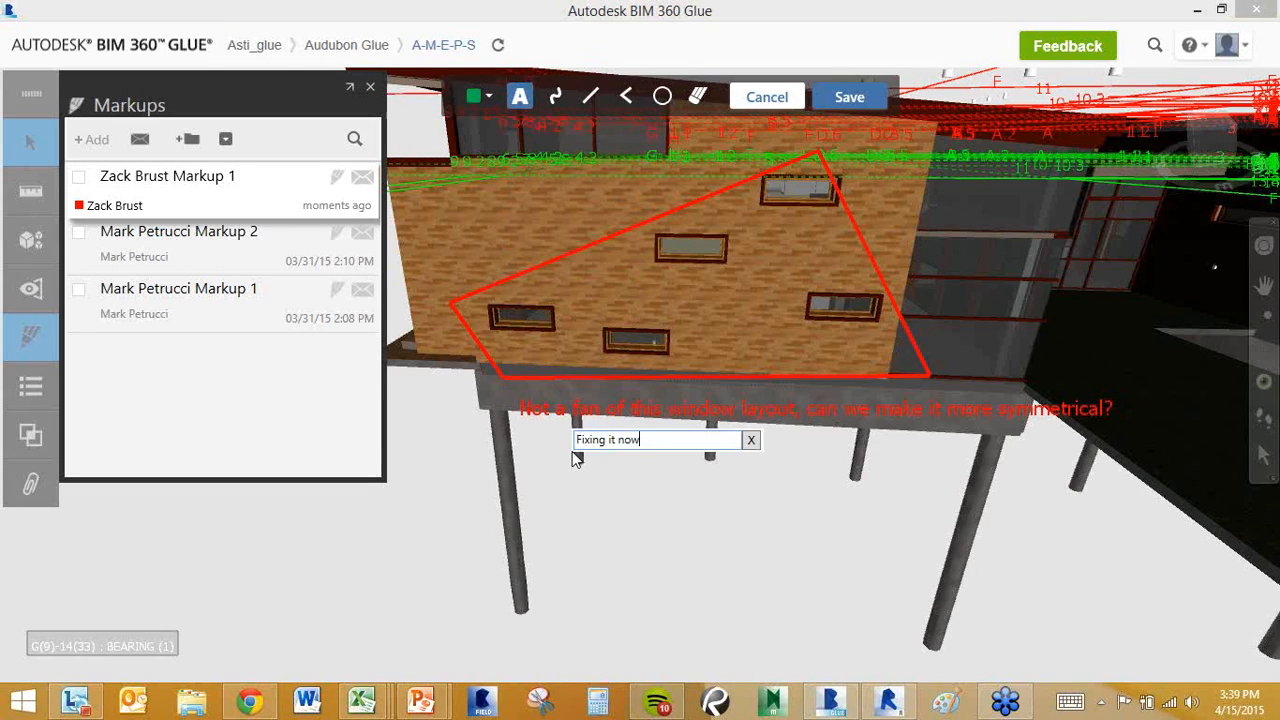
key("Return")
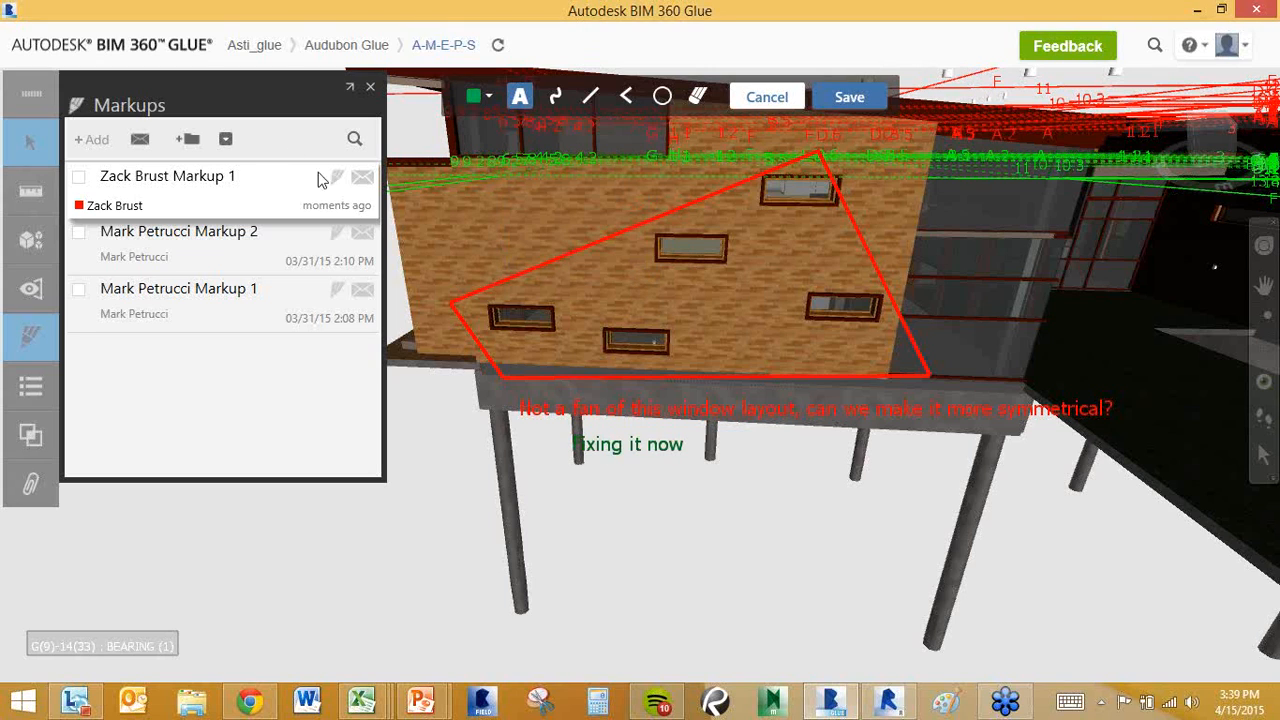
left_click(849, 96)
left_click(82, 210)
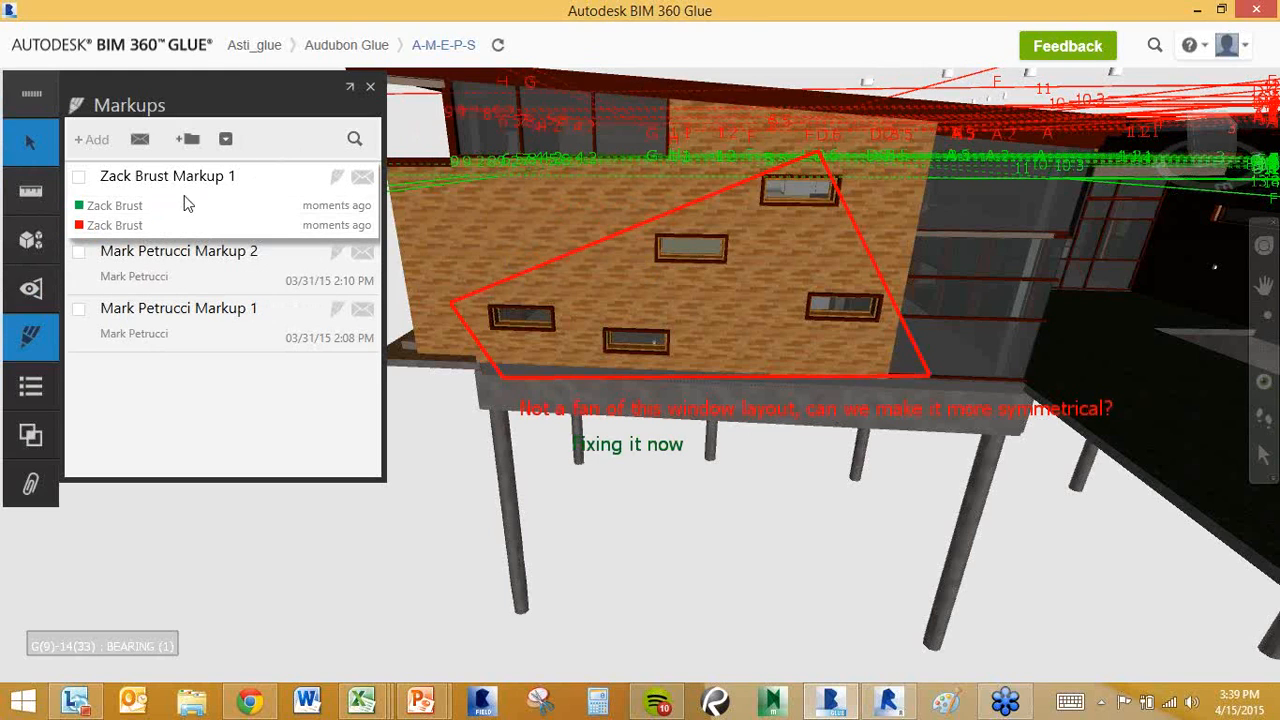
Rename the new markup in the Markups list to 'Window Layout'.
mouse_move(142, 209)
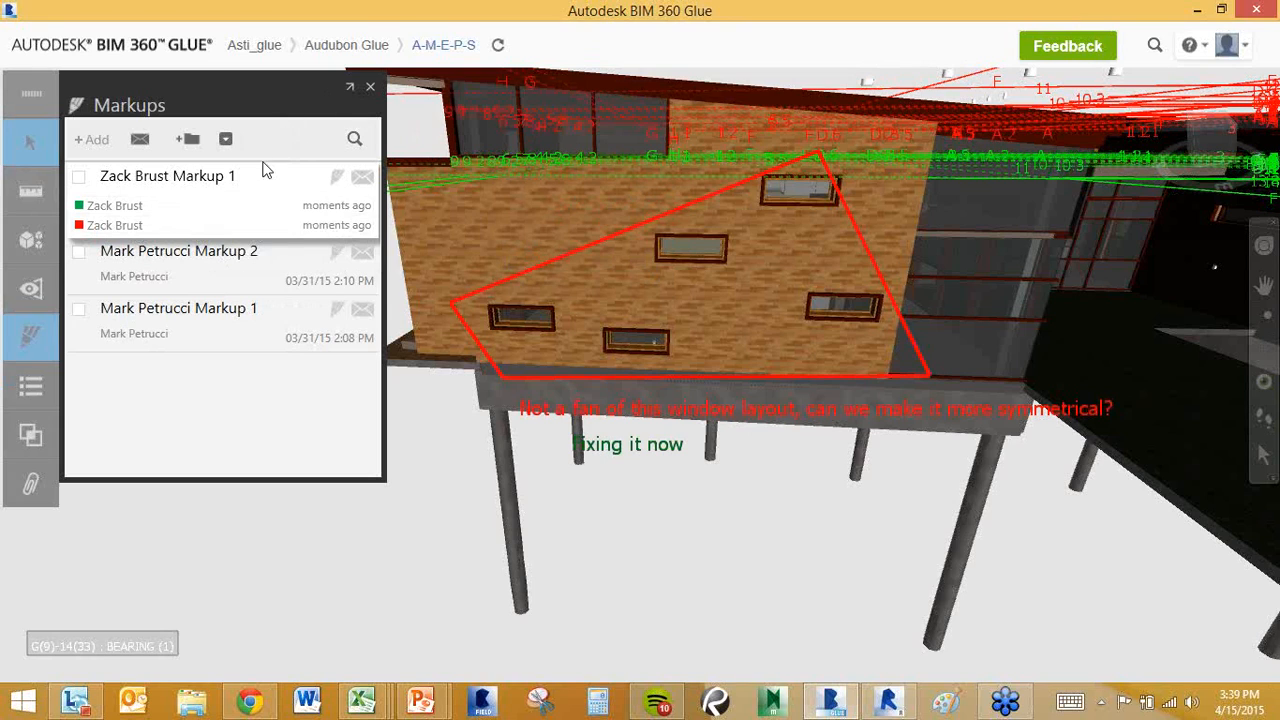
right_click(210, 179)
left_click(254, 189)
type("Window Layout")
key("Return")
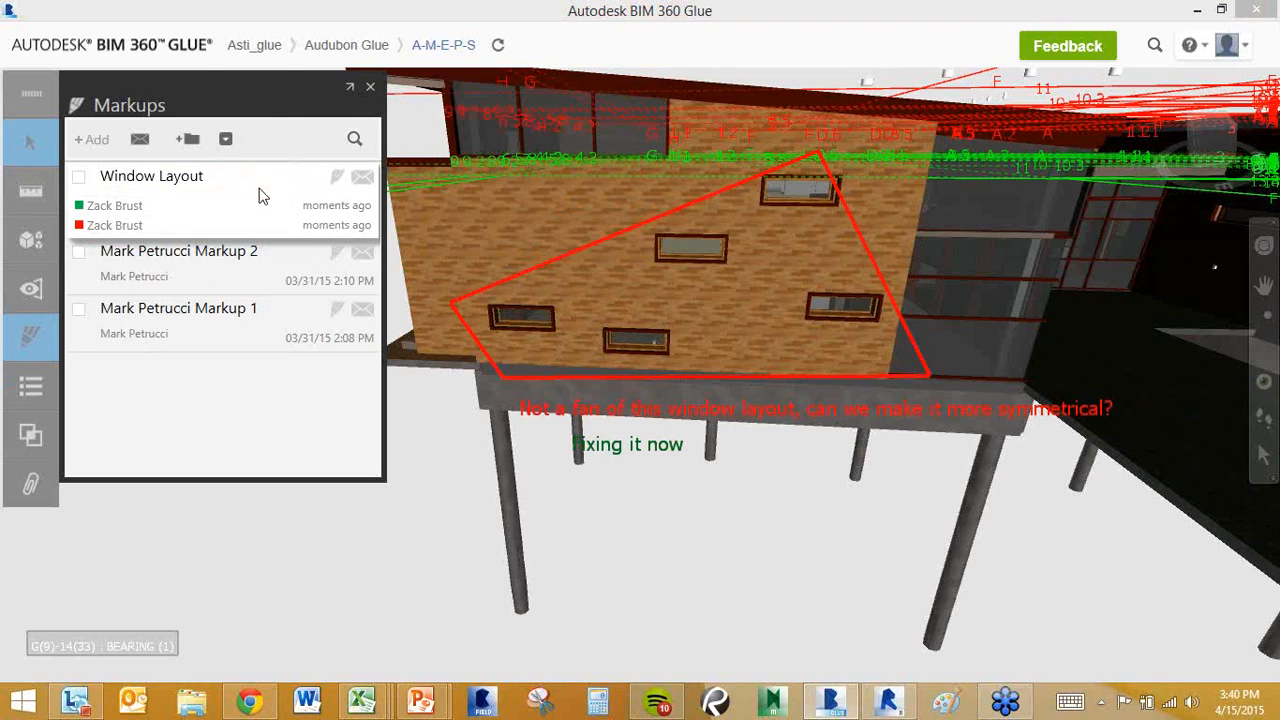
Create an 'Owner Design Changes' markup folder and move Window Layout into it.
left_click(186, 142)
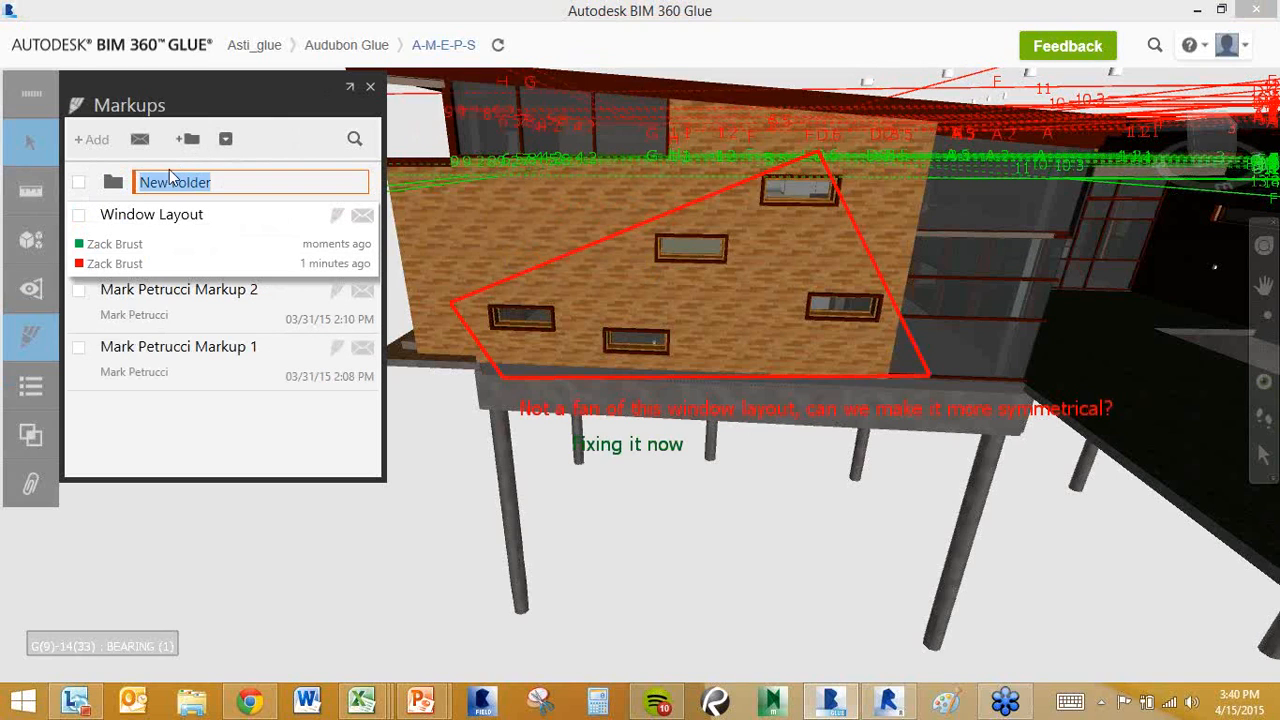
type("Owner")
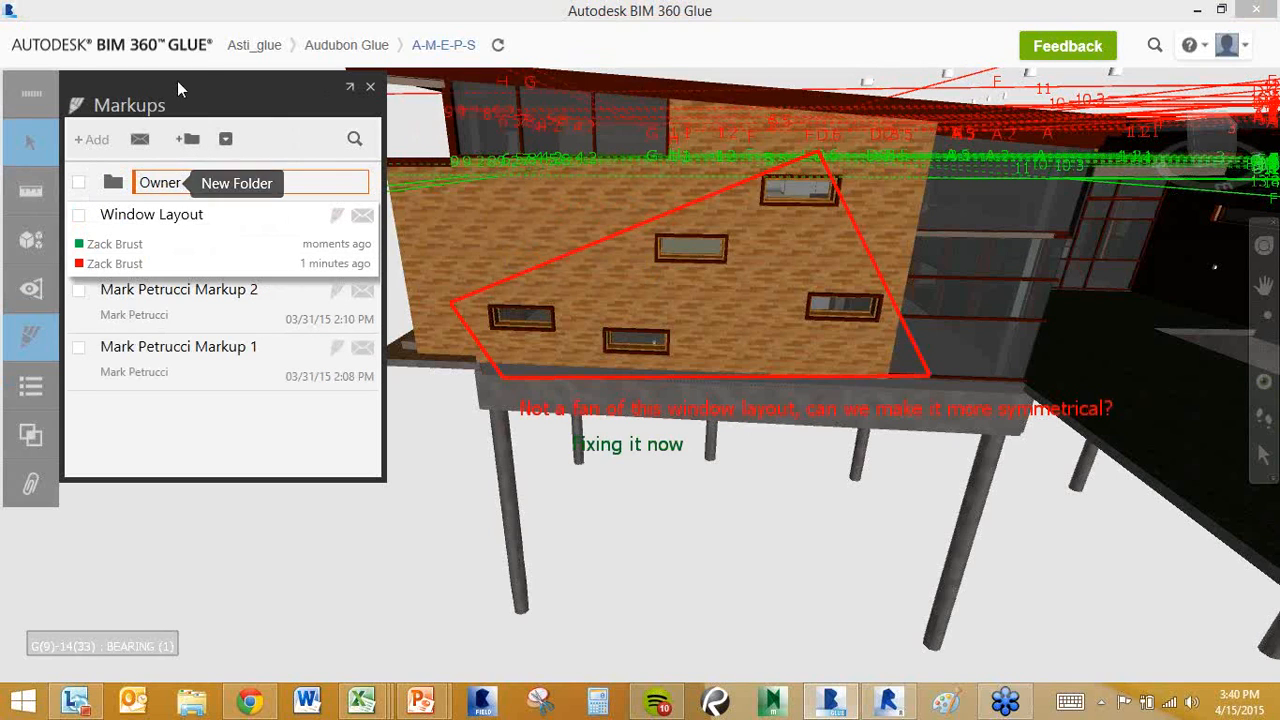
type(" Design Changes")
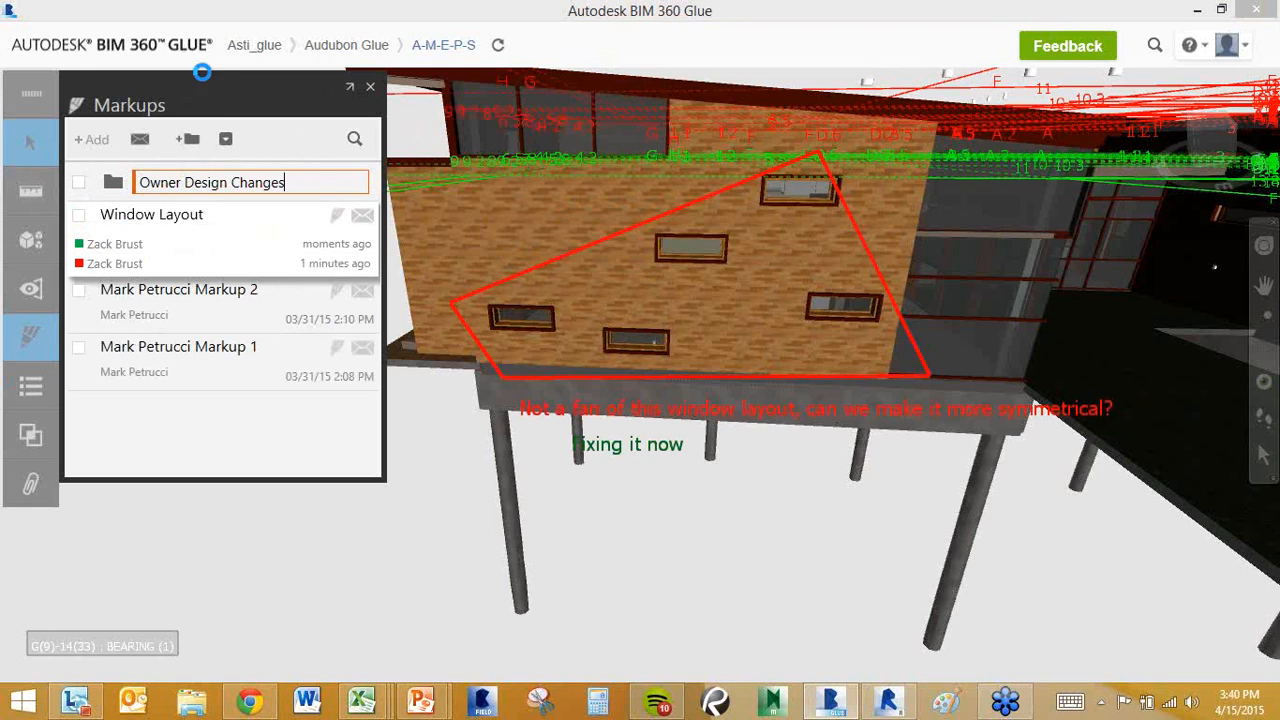
key("Return")
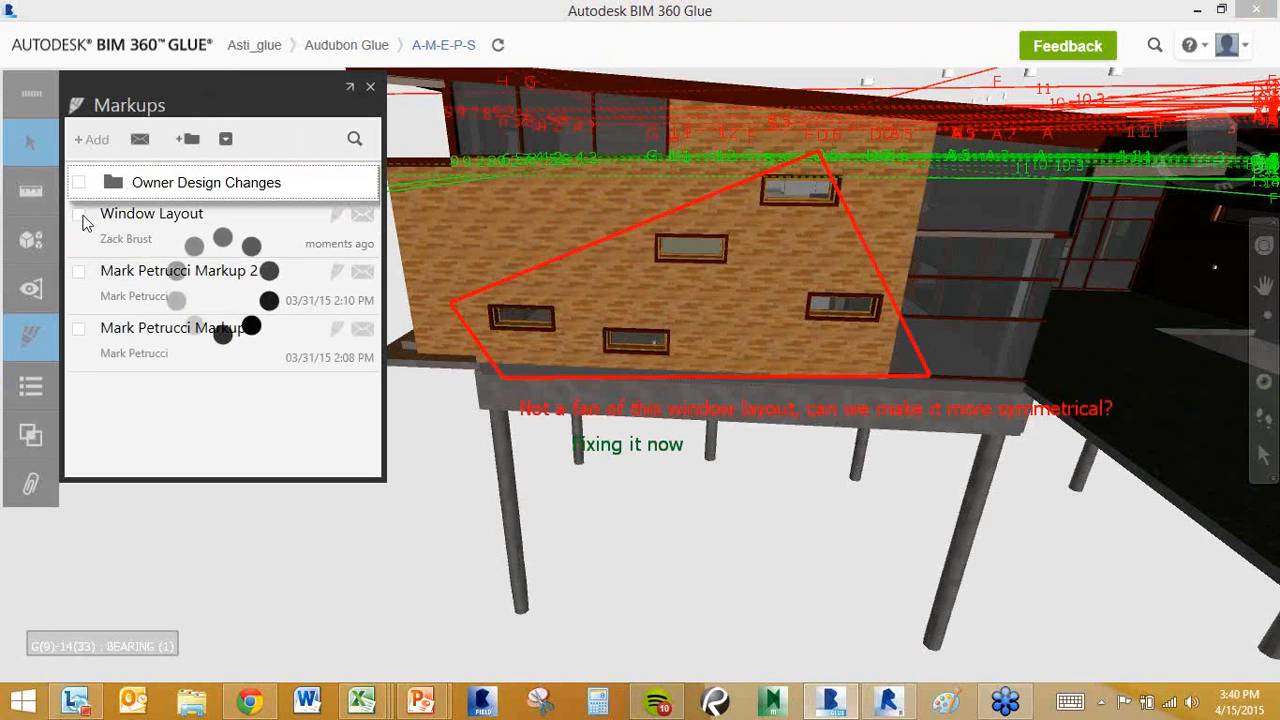
left_click_drag(268, 211, 266, 194)
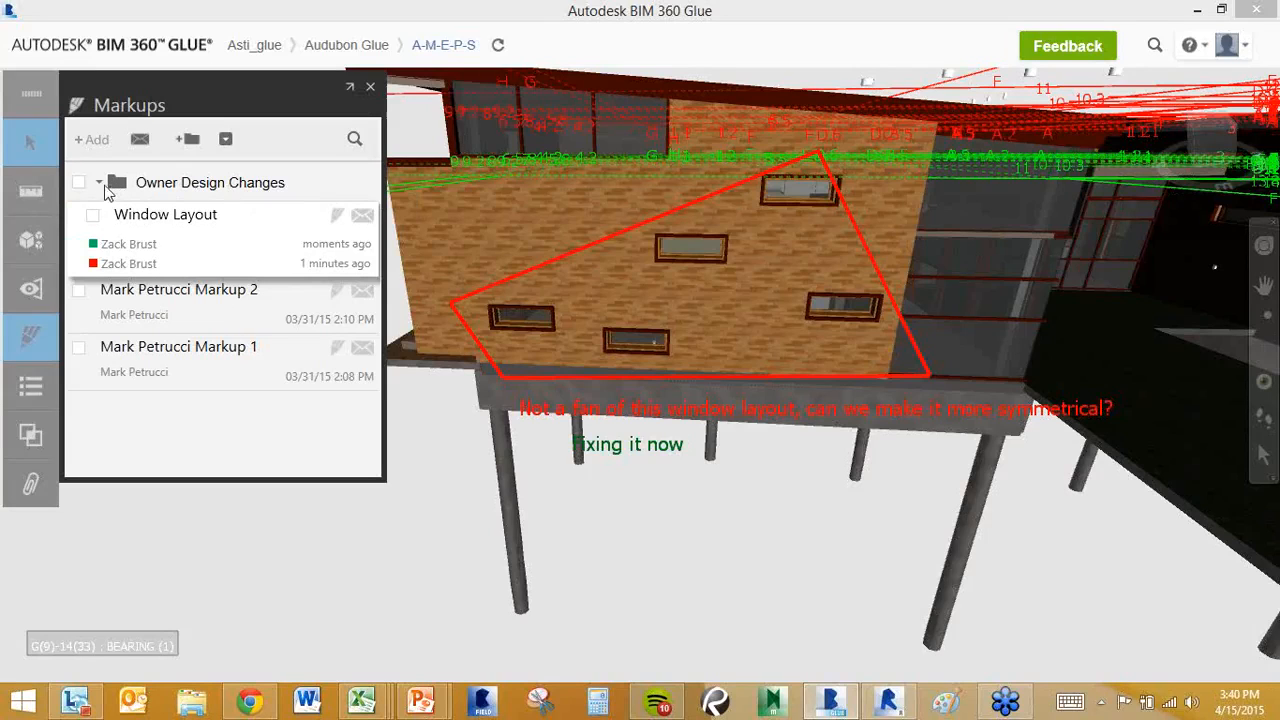
left_click(100, 184)
Close the Markups panel and show the Activities history for A-M-E-P-S.
left_click(370, 87)
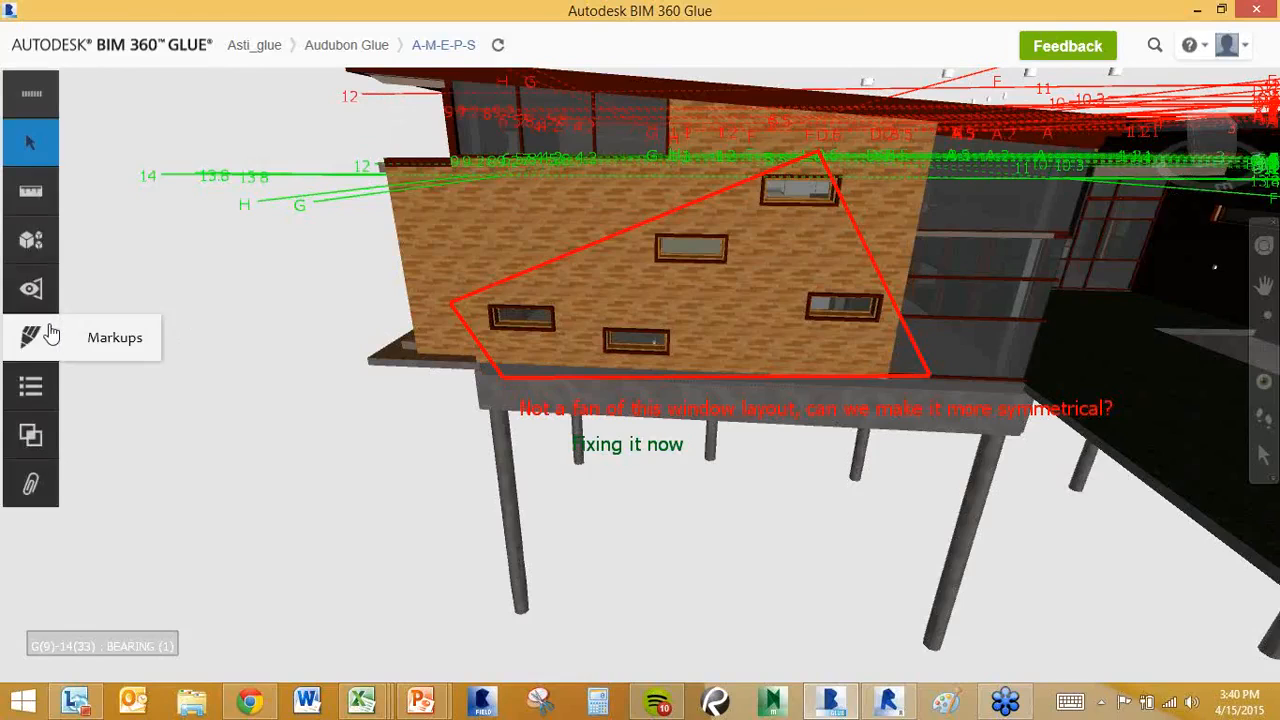
left_click(40, 380)
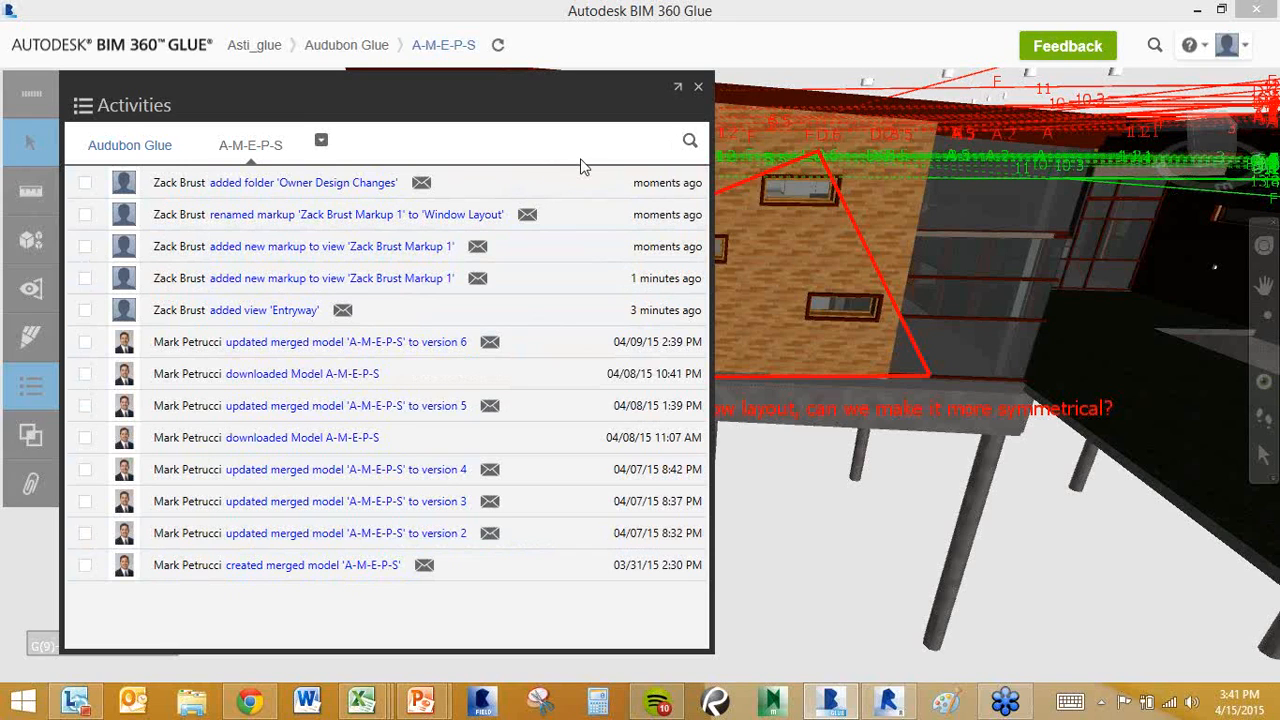
Close the Activities panel to return to the 3D model with its markup.
left_click(698, 89)
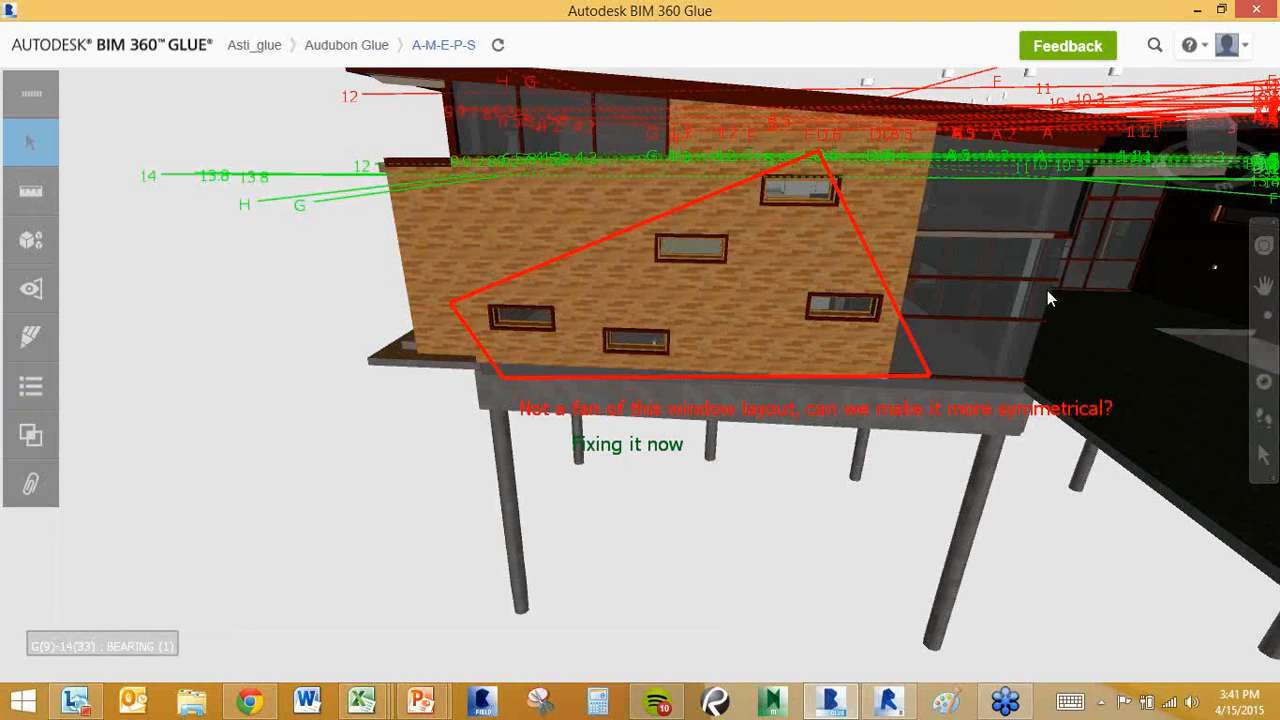
Zoom out and pan to show the whole merged building, then bring up the Clashes panel.
scroll(1047, 290, "down", 6)
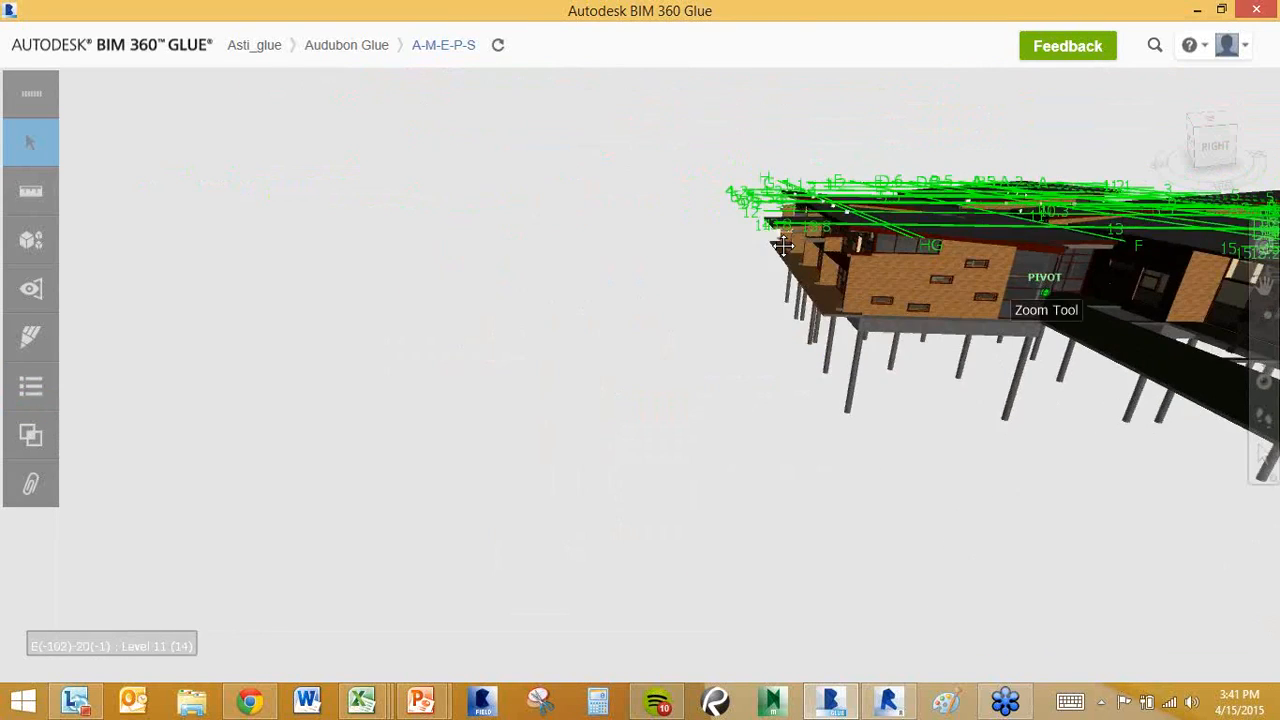
middle_click_drag(1015, 250, 565, 228)
scroll(834, 242, "down", 5)
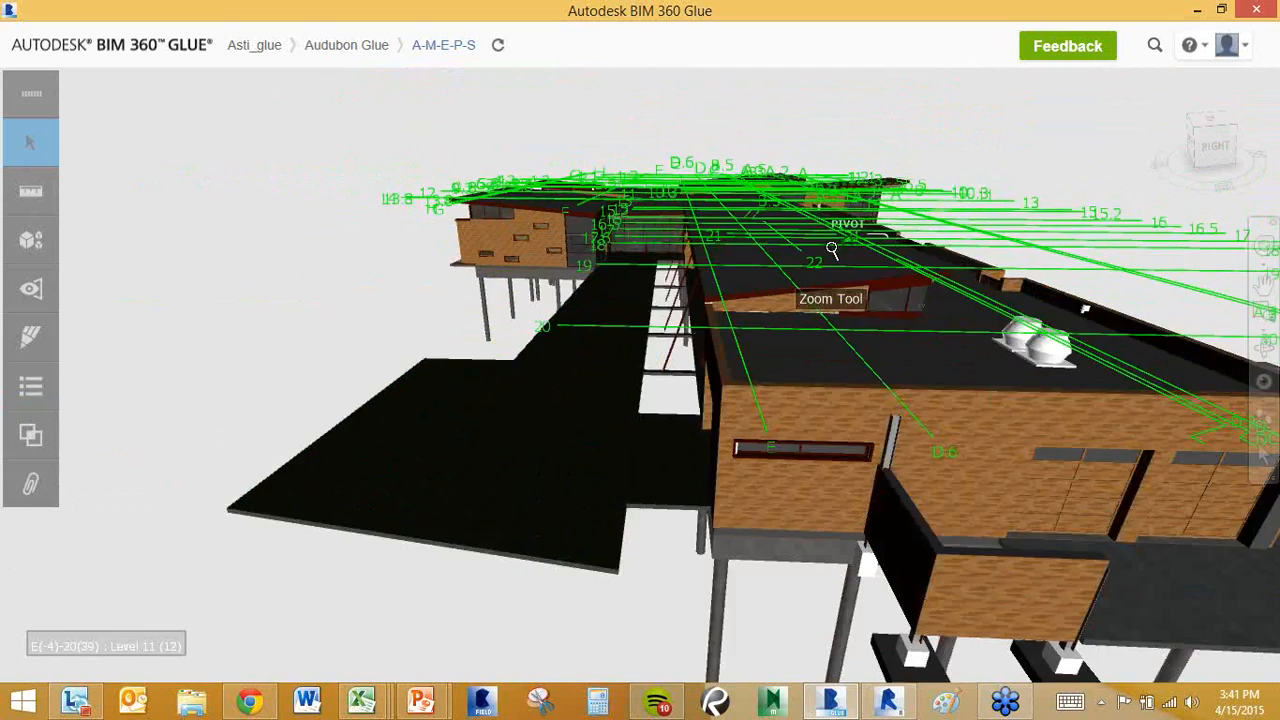
left_click(31, 440)
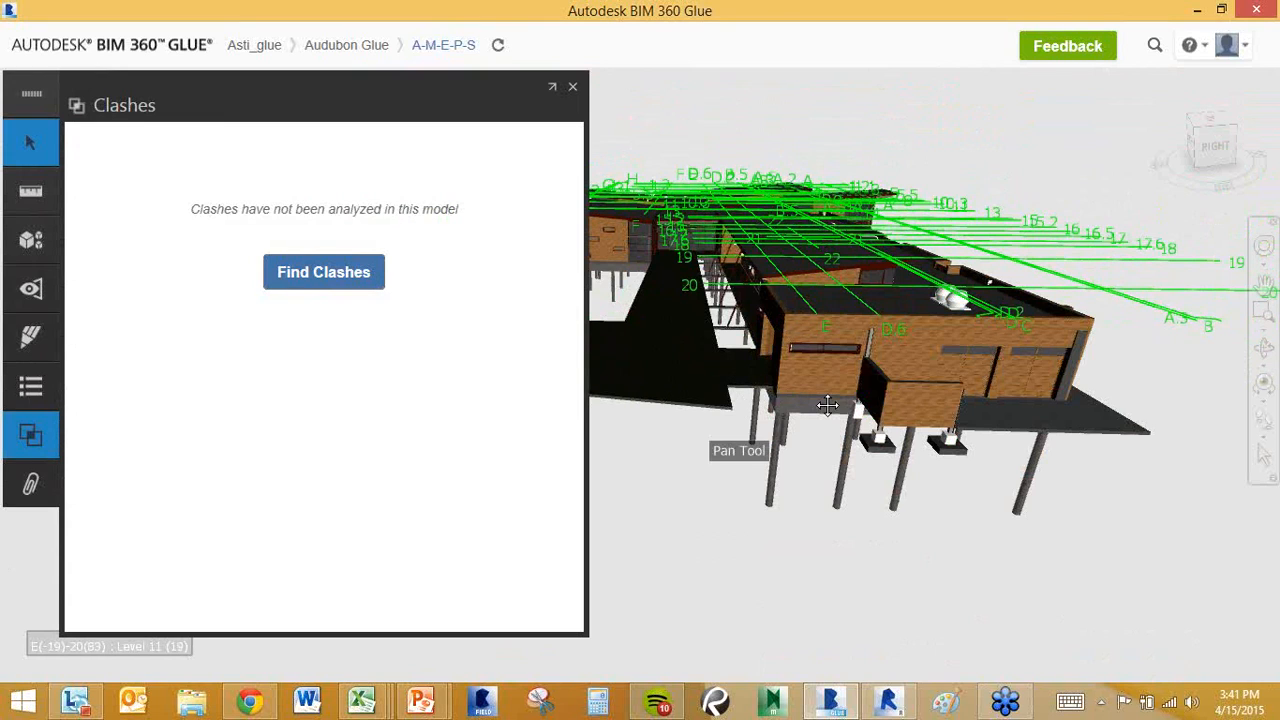
Move the building clear of the clash list and start a new clash test.
middle_click_drag(835, 401, 909, 352)
scroll(909, 348, "down", 2)
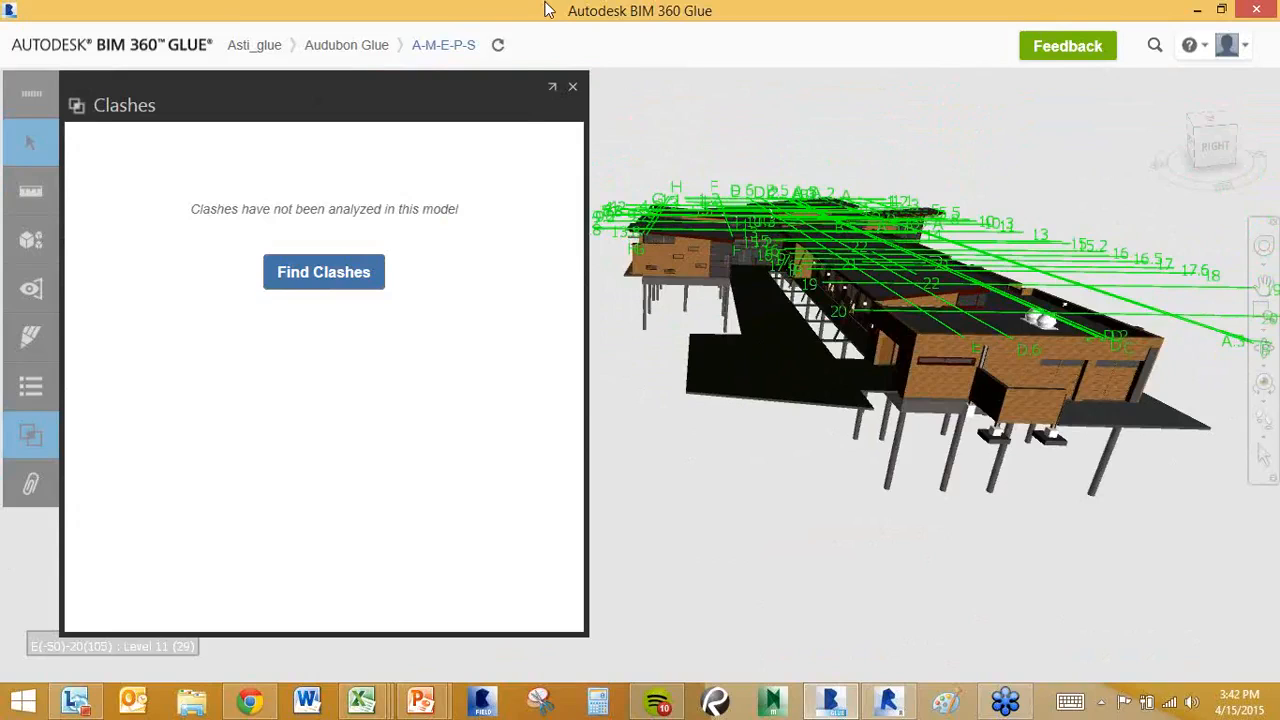
left_click(306, 285)
left_click(307, 284)
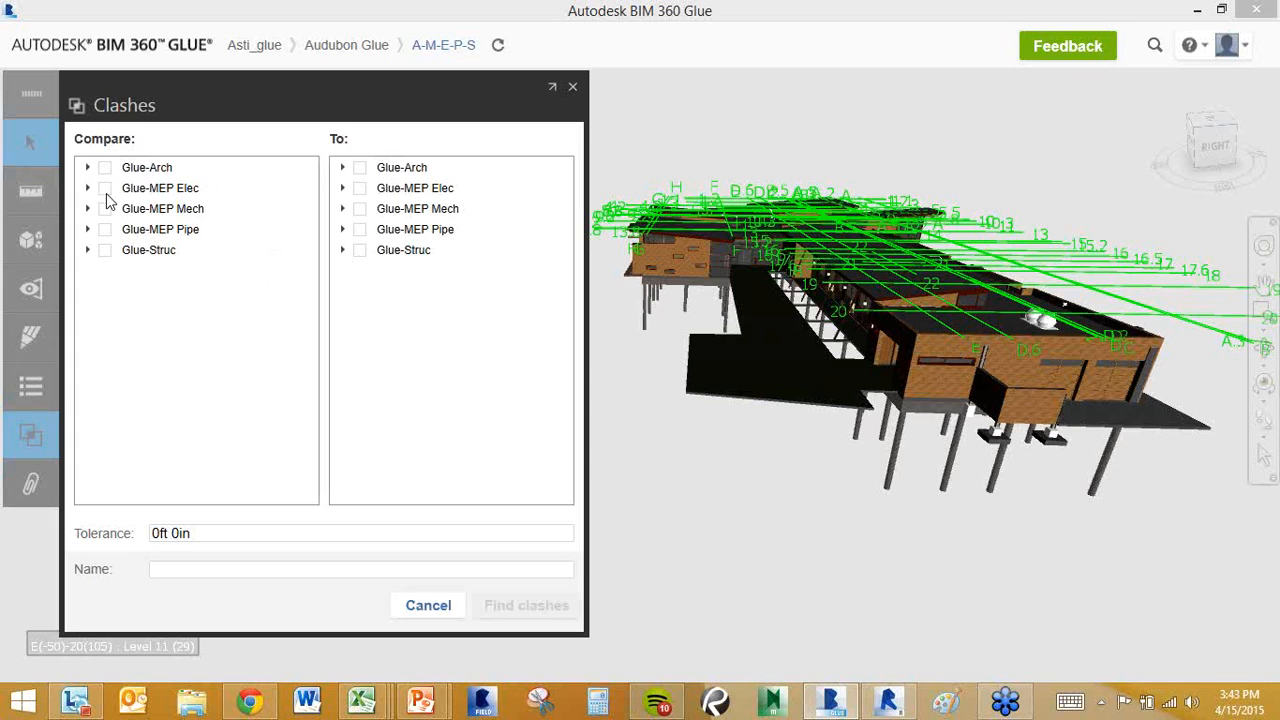
Run clash test 'Ducts VS Struct': Glue-Struc against first-floor Ducts at 0ft 3in tolerance.
left_click(105, 250)
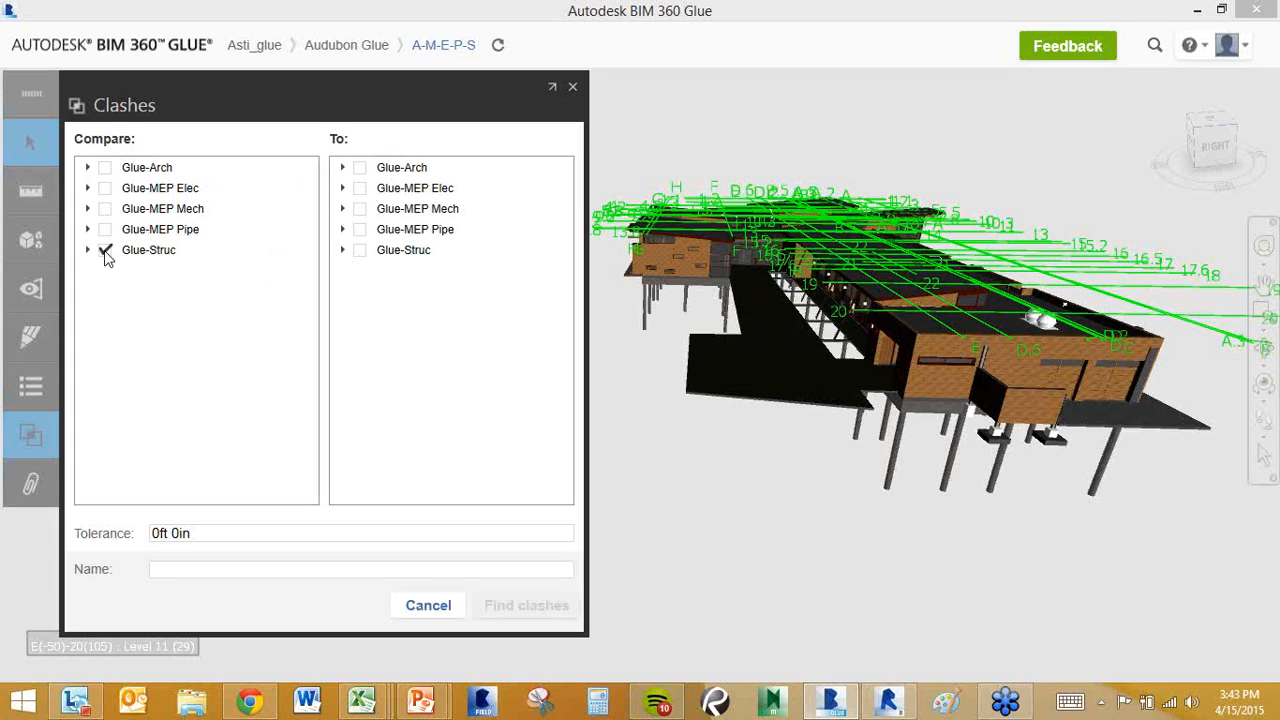
left_click(342, 209)
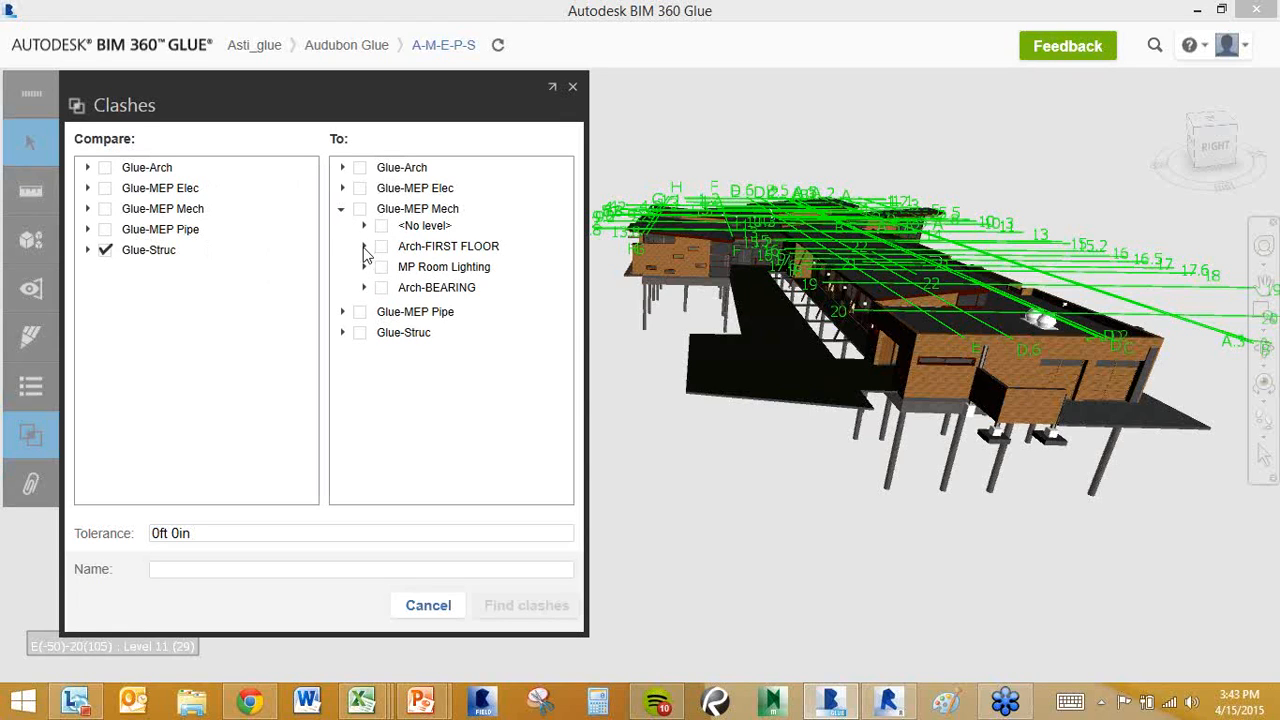
left_click(364, 247)
left_click(403, 325)
left_click(191, 570)
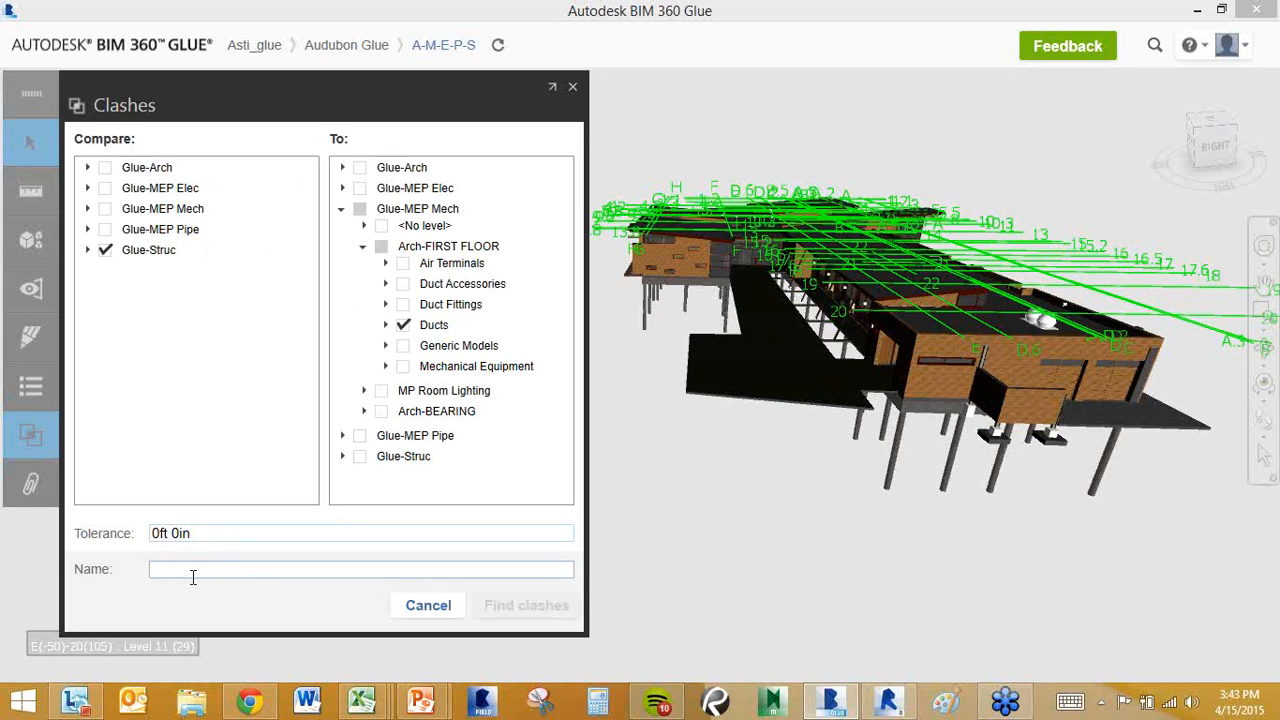
type("Ducts VS Struct")
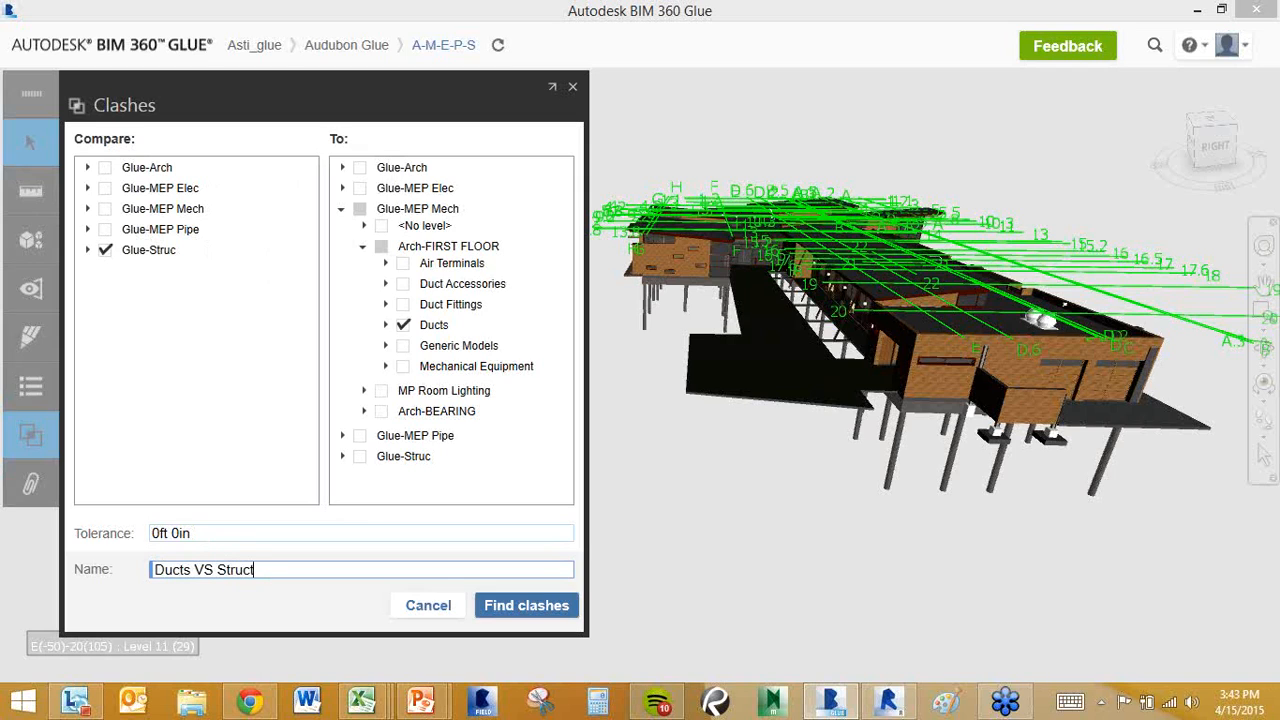
left_click(180, 533)
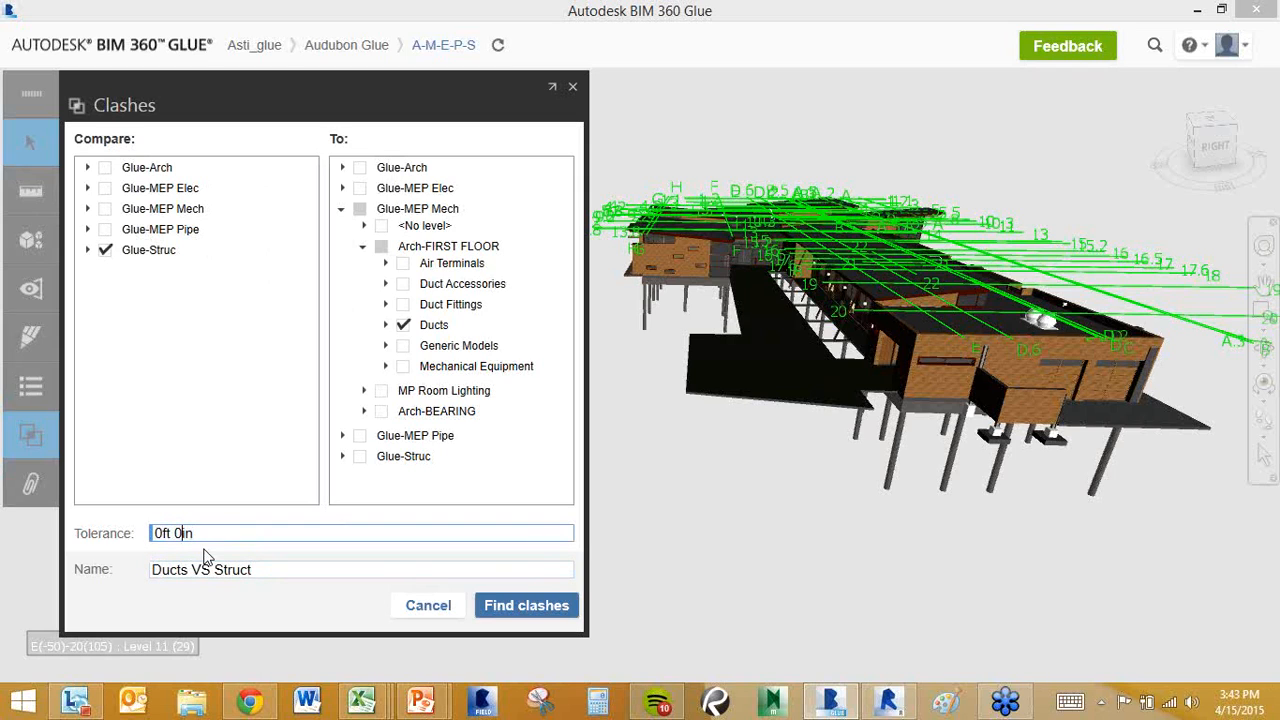
key("BackSpace")
type("3")
left_click(533, 614)
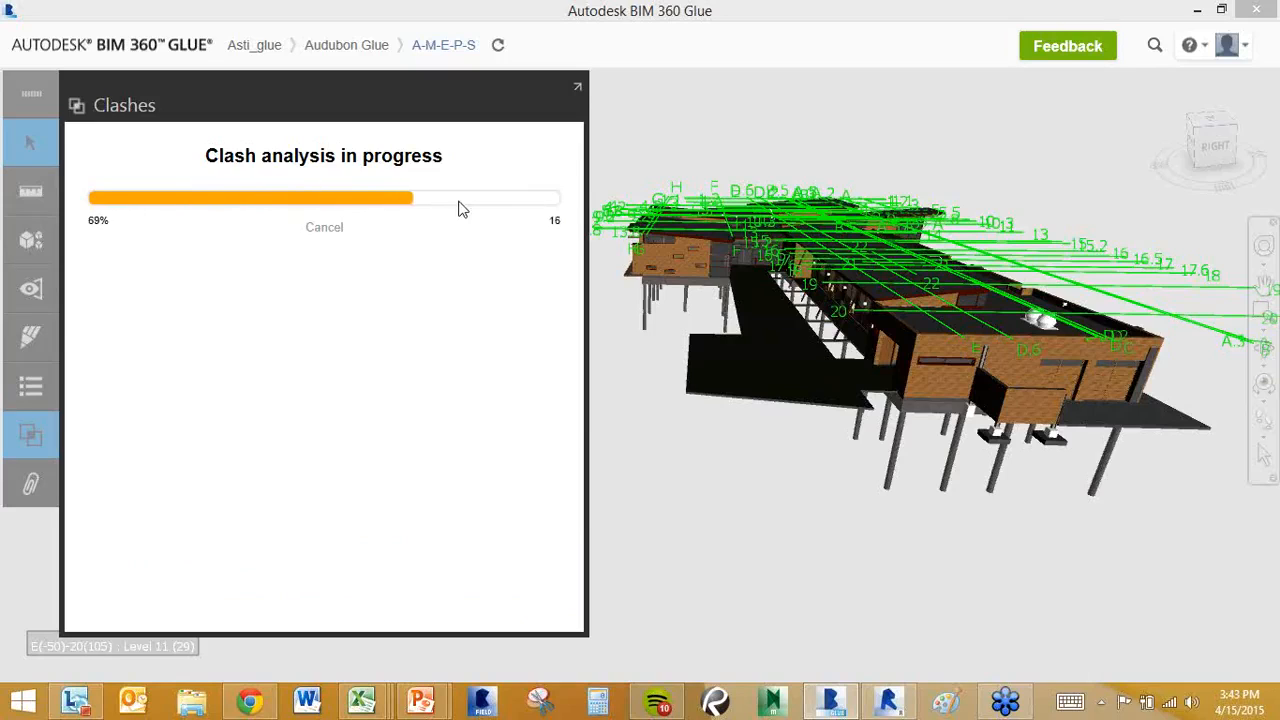
Check the clash status summary and orbit the building to view the 22 clash markers.
left_click(532, 232)
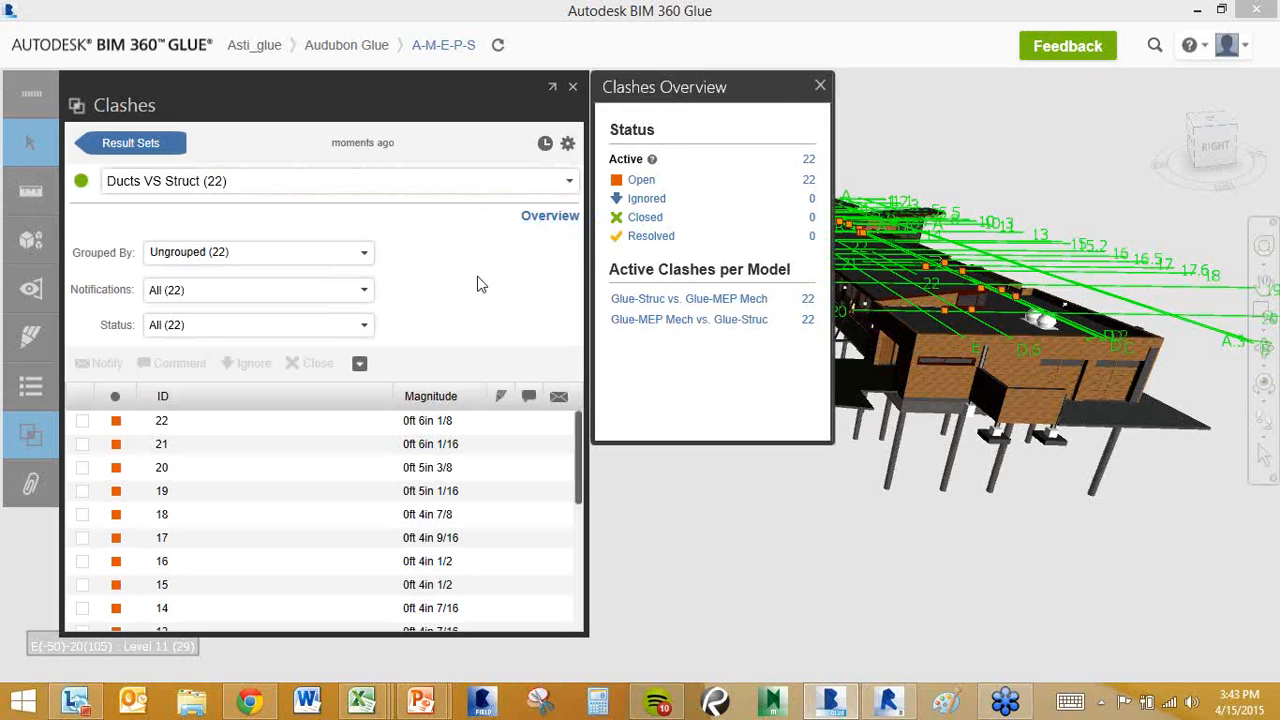
left_click(819, 86)
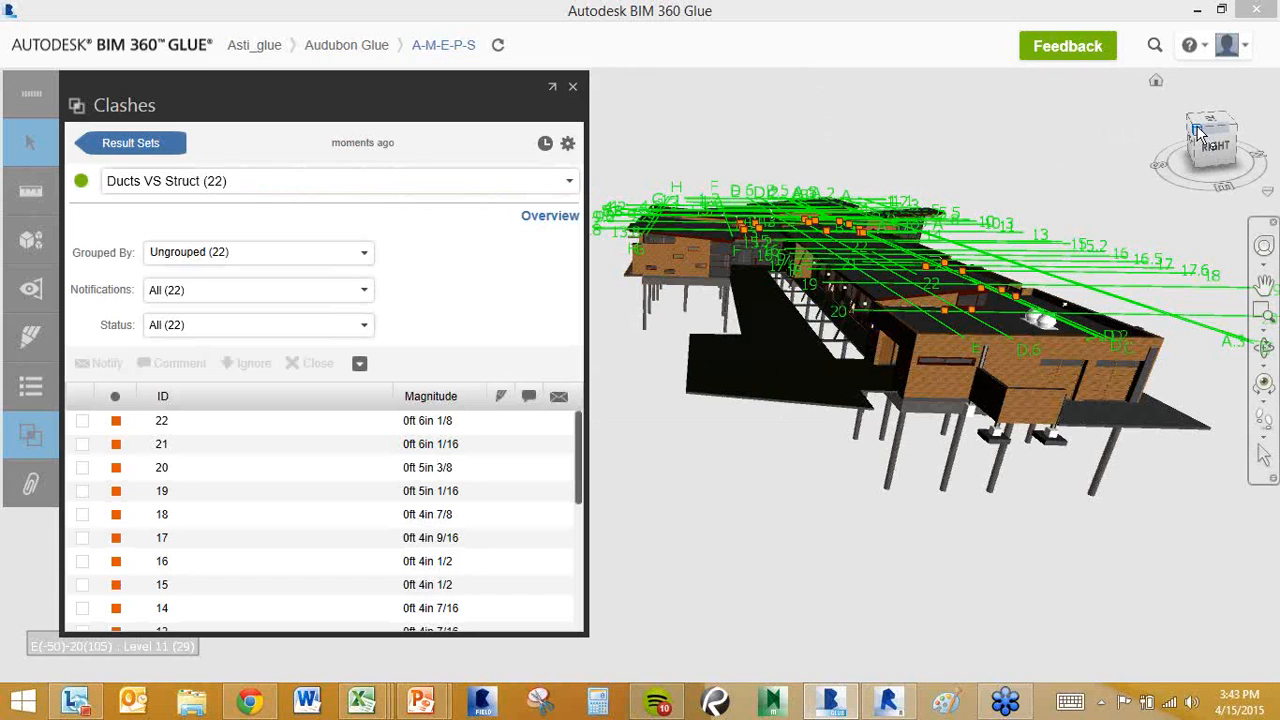
mouse_move(1200, 136)
left_mouse_down()
mouse_move(1217, 146)
mouse_move(1236, 128)
left_mouse_up()
middle_click_drag(807, 229, 888, 234)
scroll(888, 236, "down", 2)
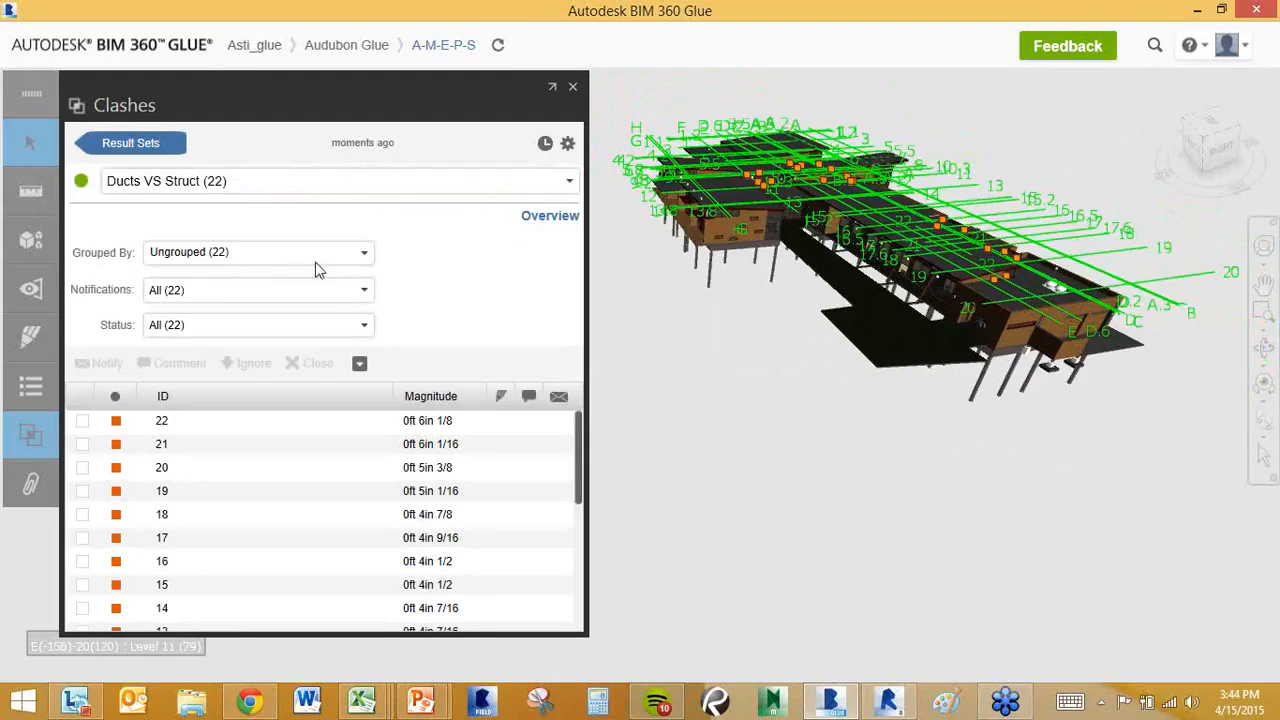
left_click(366, 263)
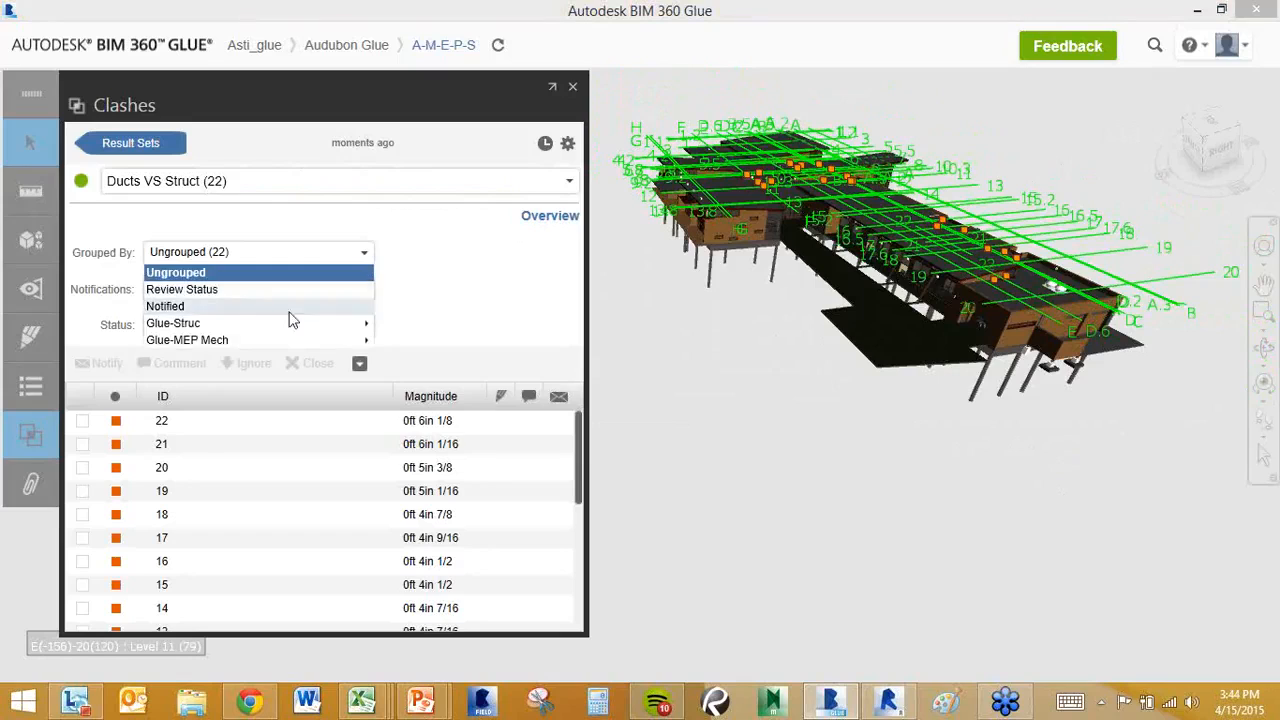
Group the clash results by Glue-MEP Mech vs All Models.
mouse_move(224, 345)
left_click(424, 348)
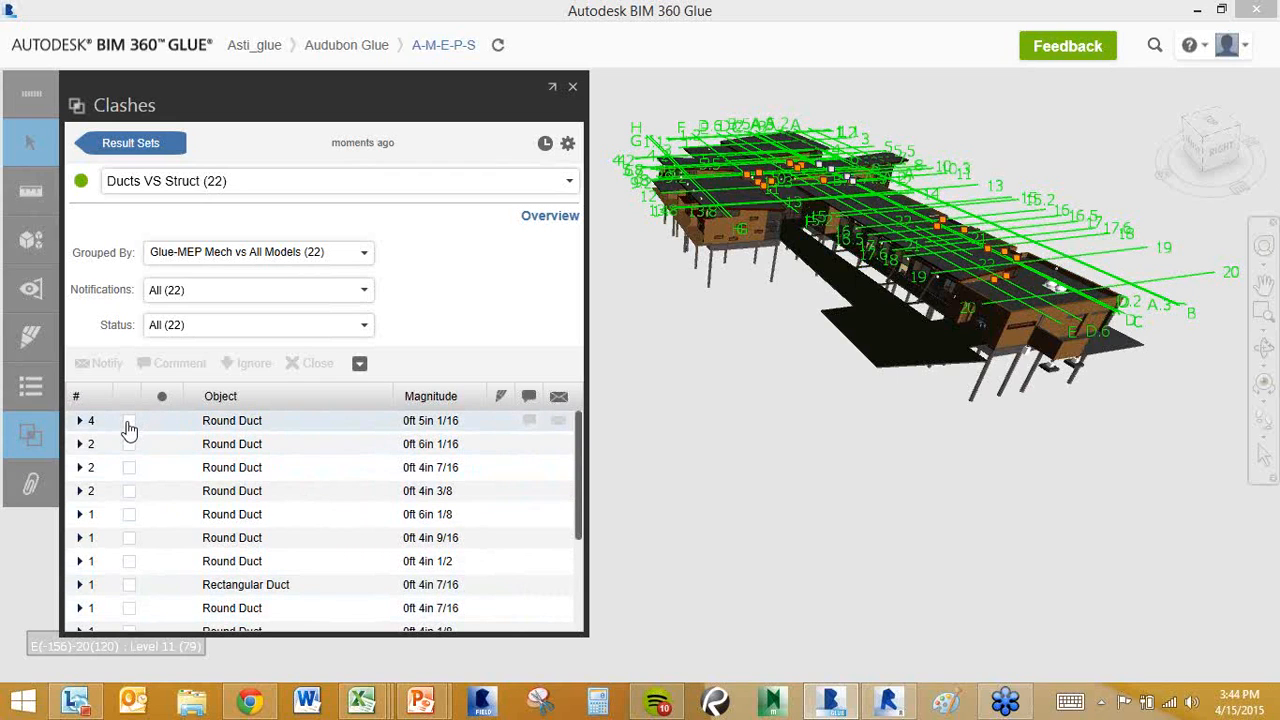
Inspect the first Round Duct clash against the structural framing and start a member notification.
left_click(270, 428)
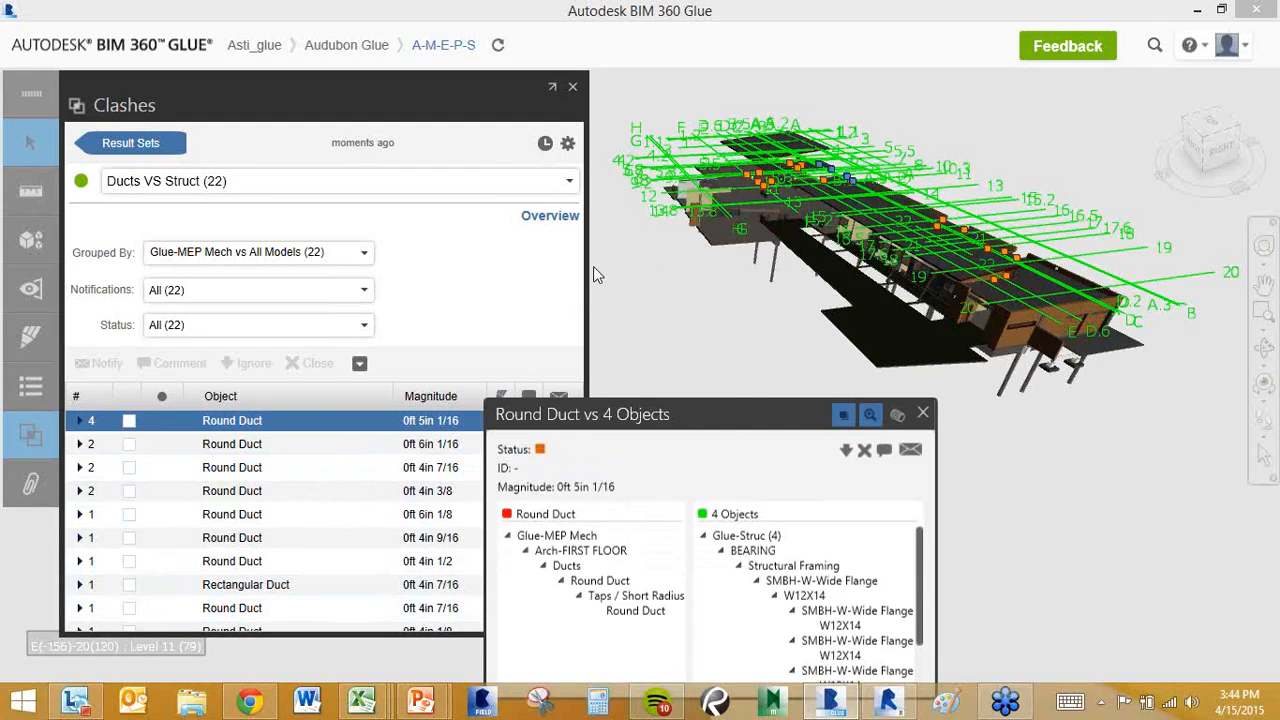
left_click_drag(586, 263, 362, 261)
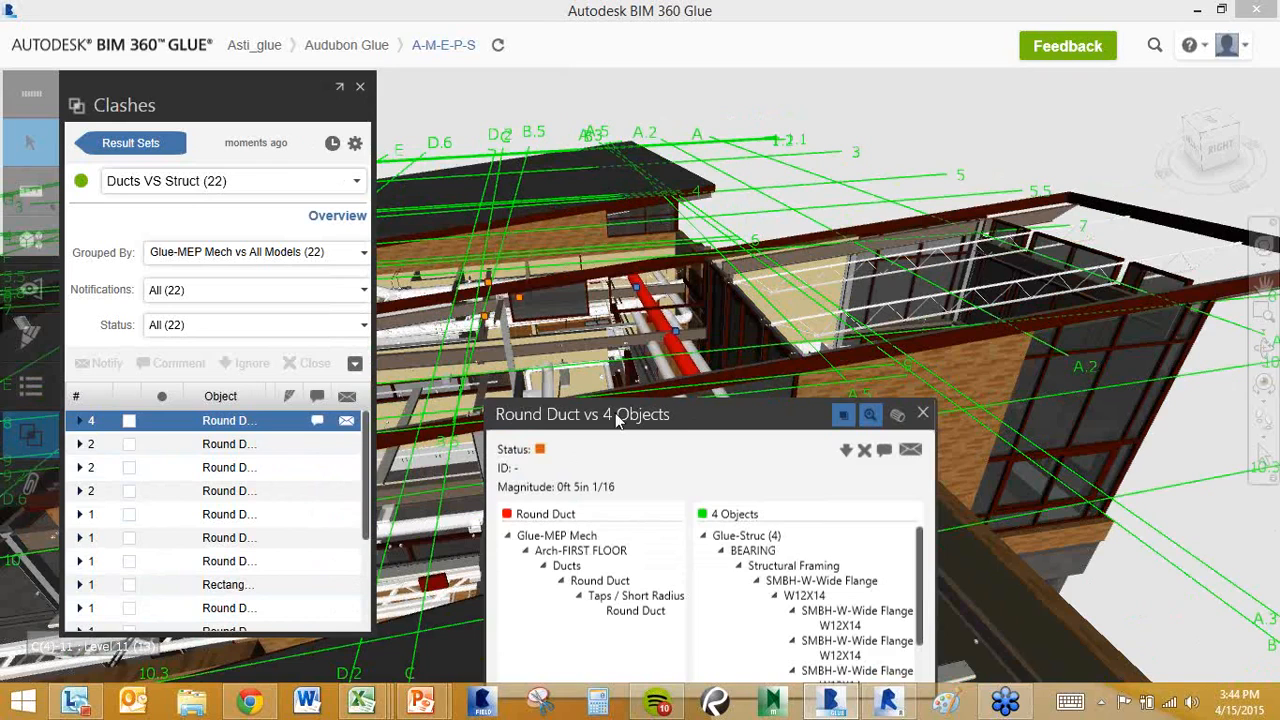
left_click_drag(685, 414, 991, 73)
left_click_drag(1052, 110, 822, 305)
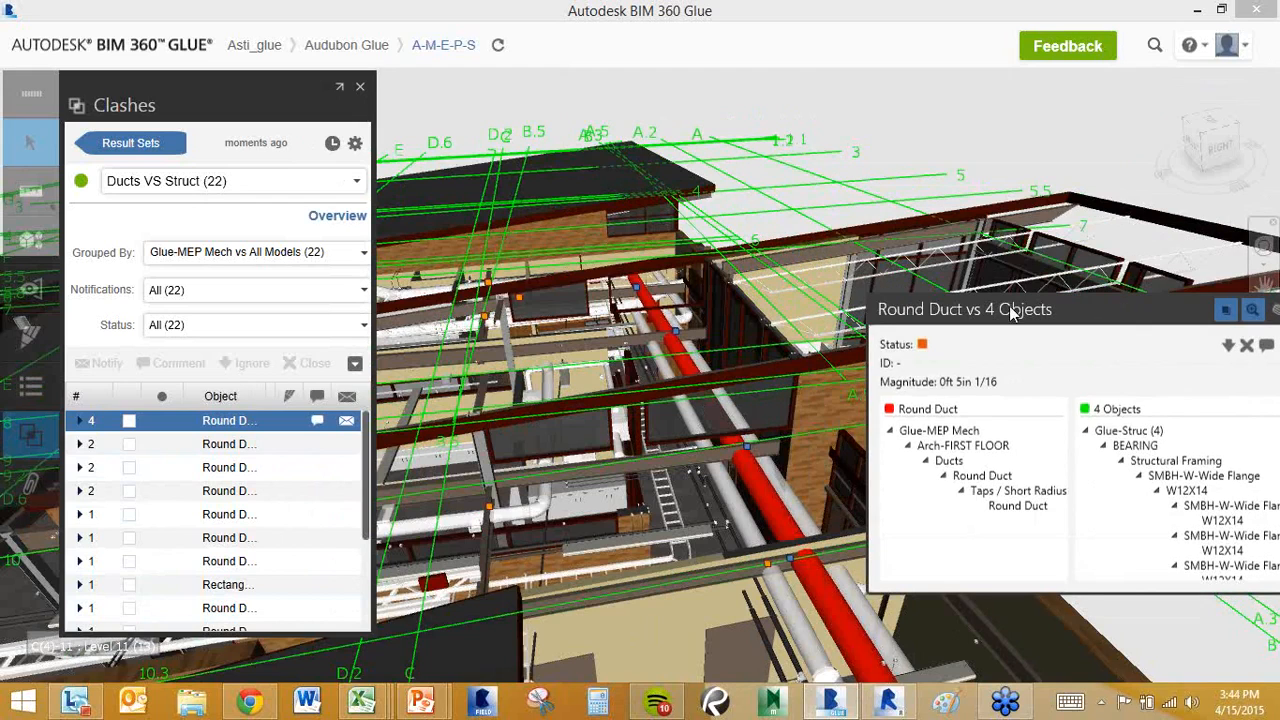
left_click_drag(1100, 311, 253, 93)
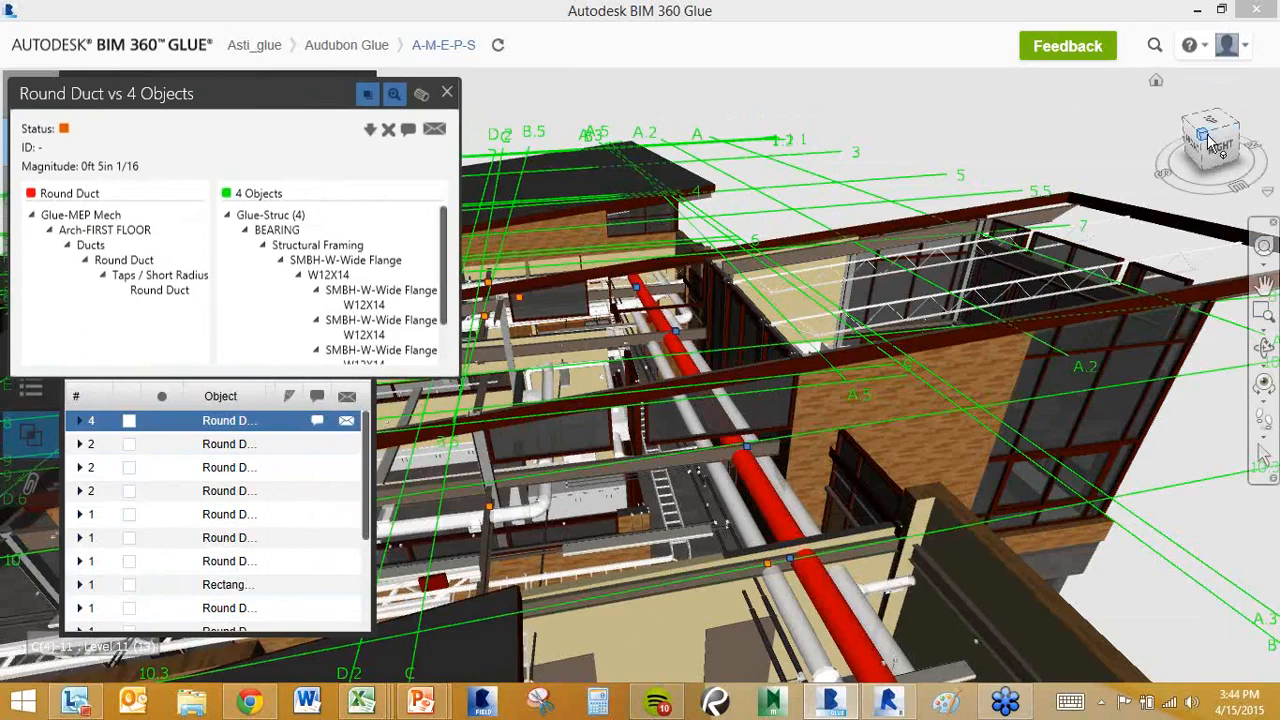
mouse_move(1230, 134)
left_mouse_down()
mouse_move(1216, 108)
mouse_move(1187, 137)
left_mouse_up()
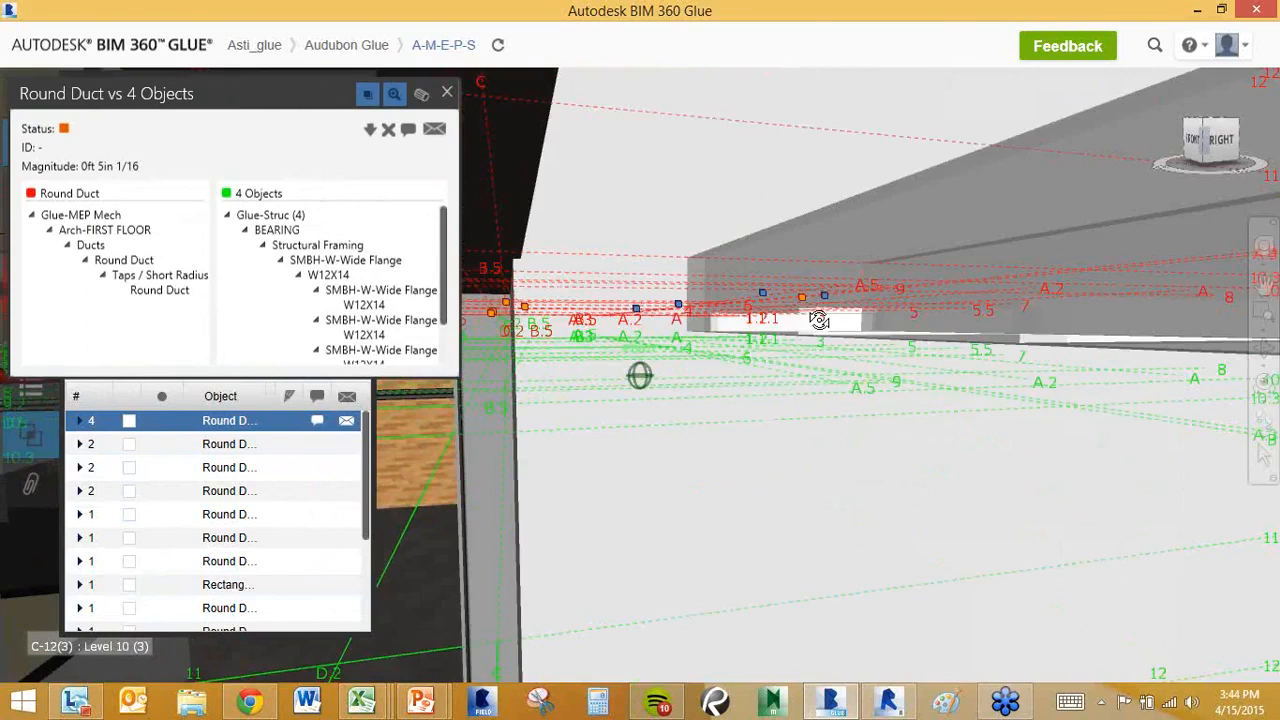
left_click_drag(241, 93, 803, 230)
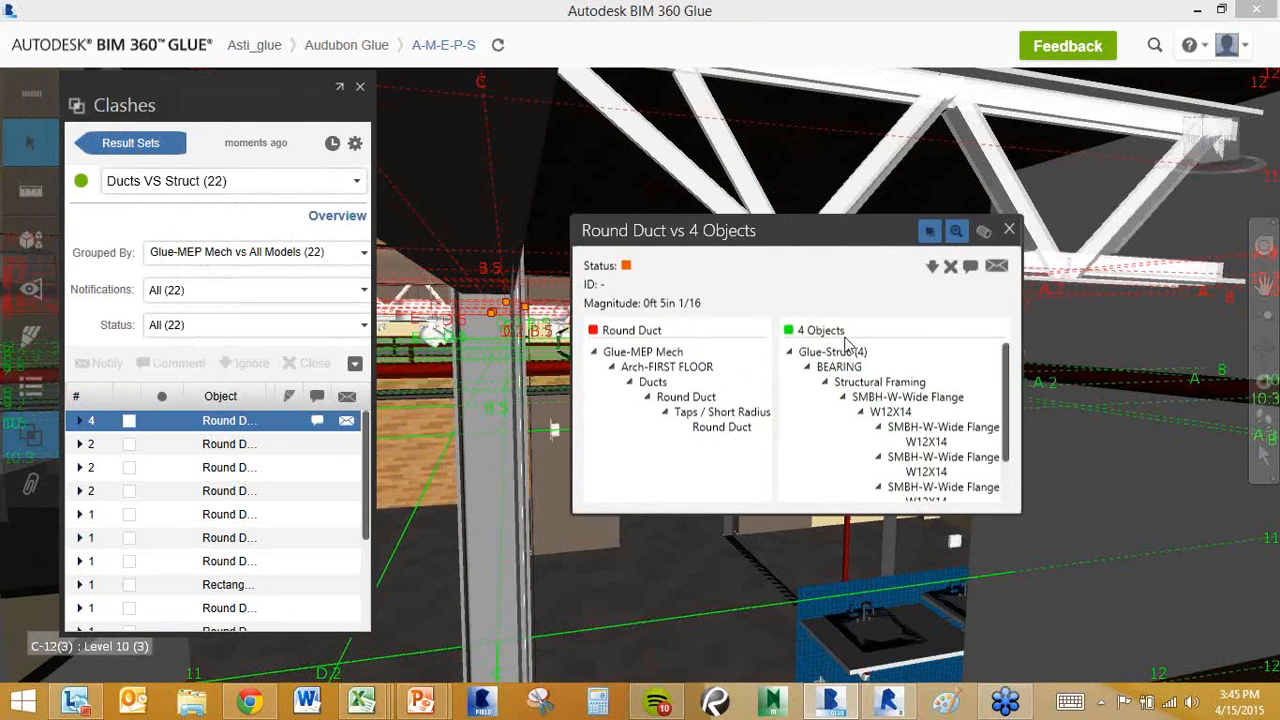
left_click(997, 268)
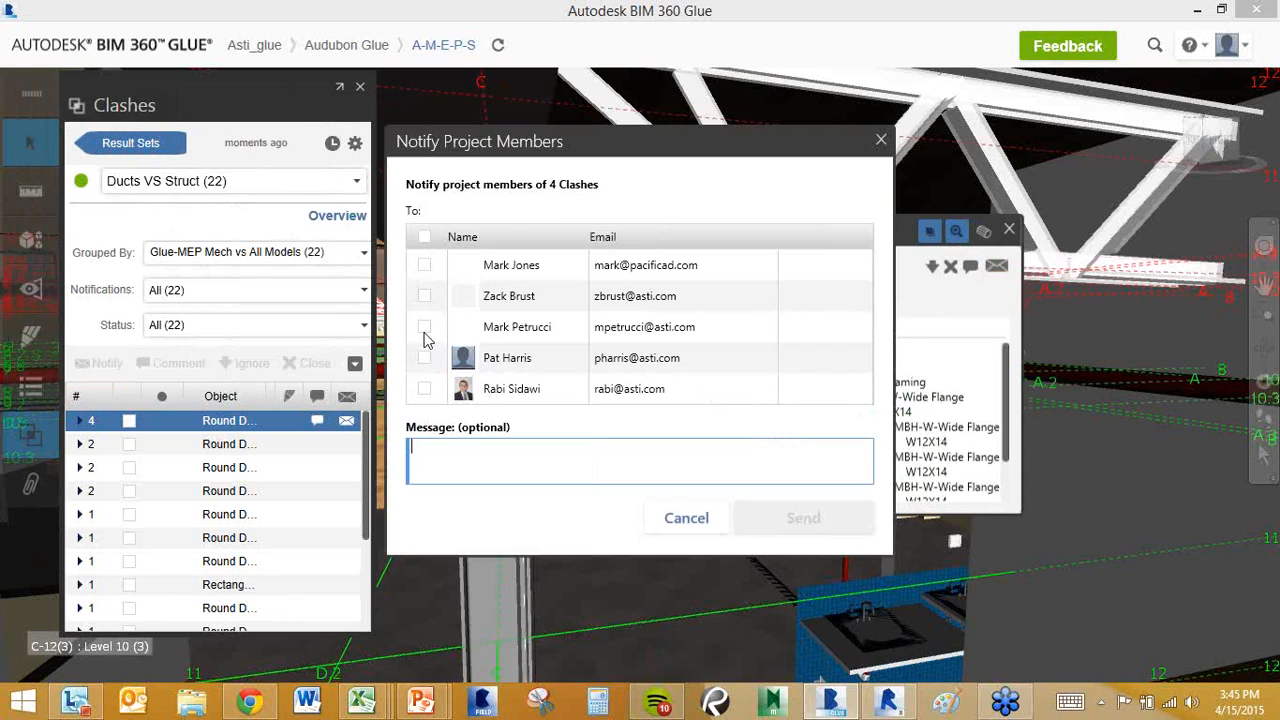
Send a project member the Round Duct clash notification 'Hey take a look, need to move this ruct 4"'.
left_click(424, 330)
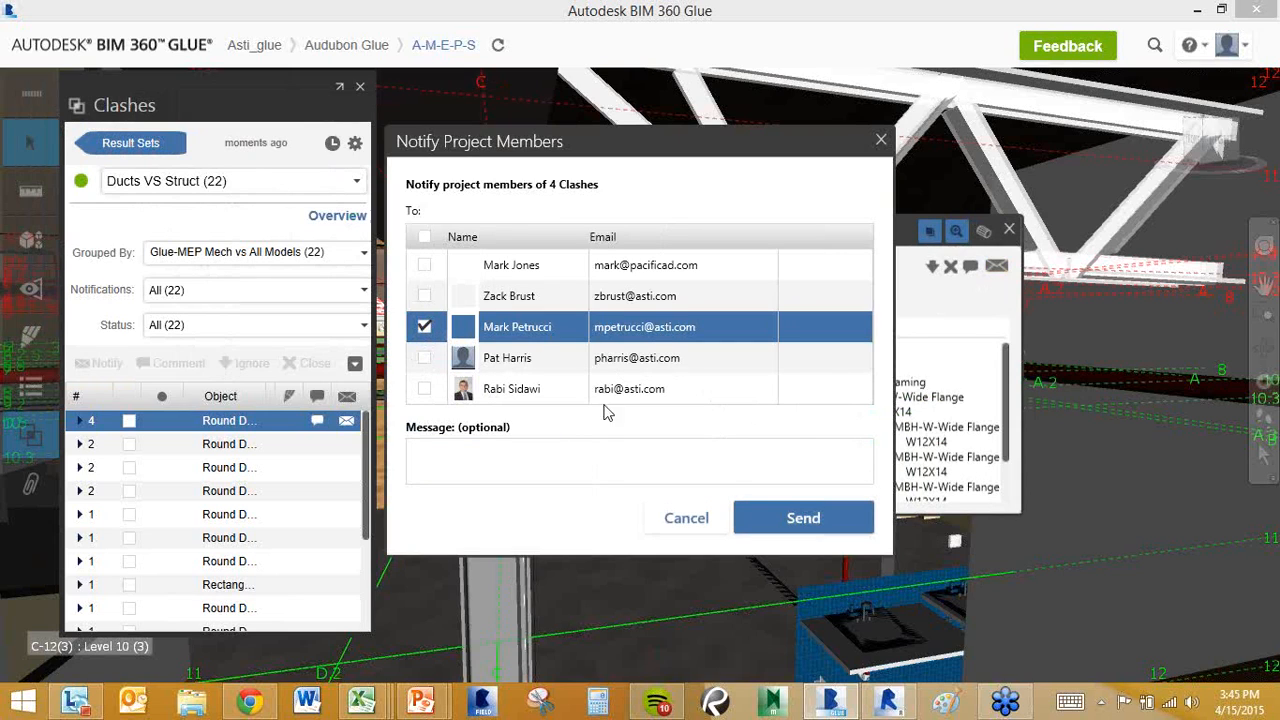
left_click(574, 456)
type("Hey take a look, need to move this ruct 4\"")
left_click(771, 537)
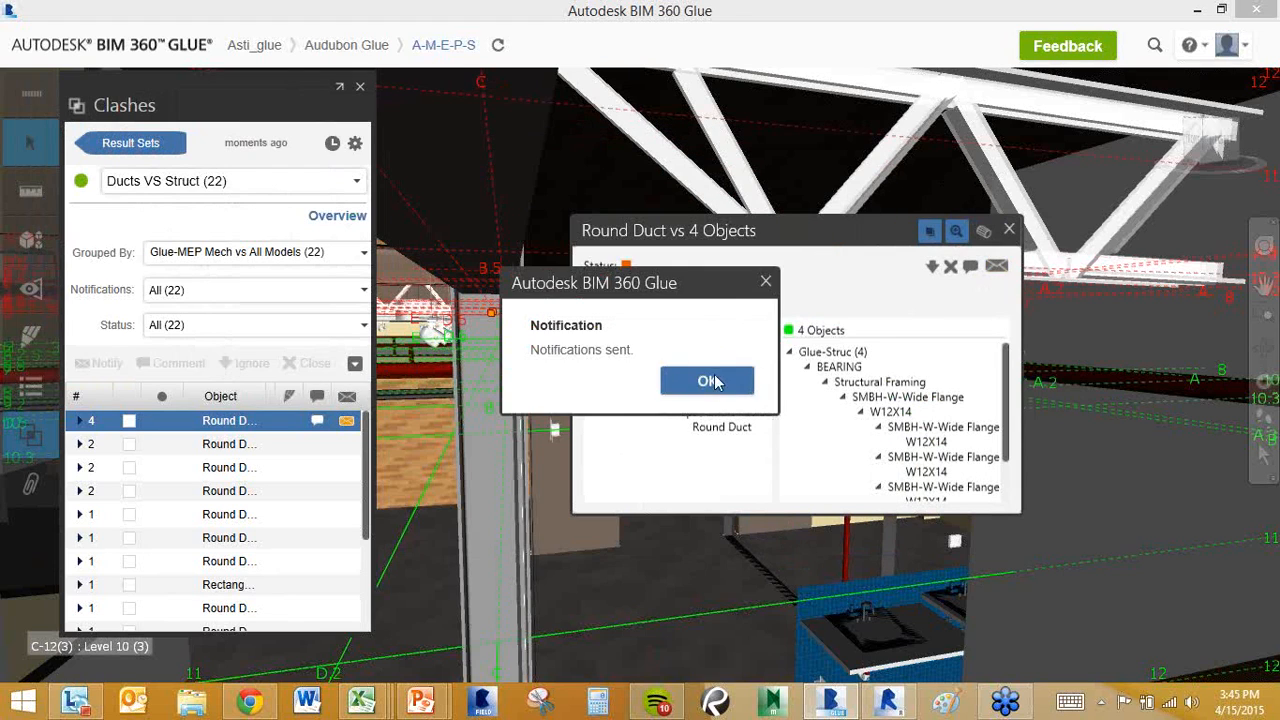
left_click(708, 381)
Lower the clash details, widen the clash list to show Magnitude, then close the details.
left_click_drag(775, 257, 776, 328)
left_click_drag(370, 262, 545, 255)
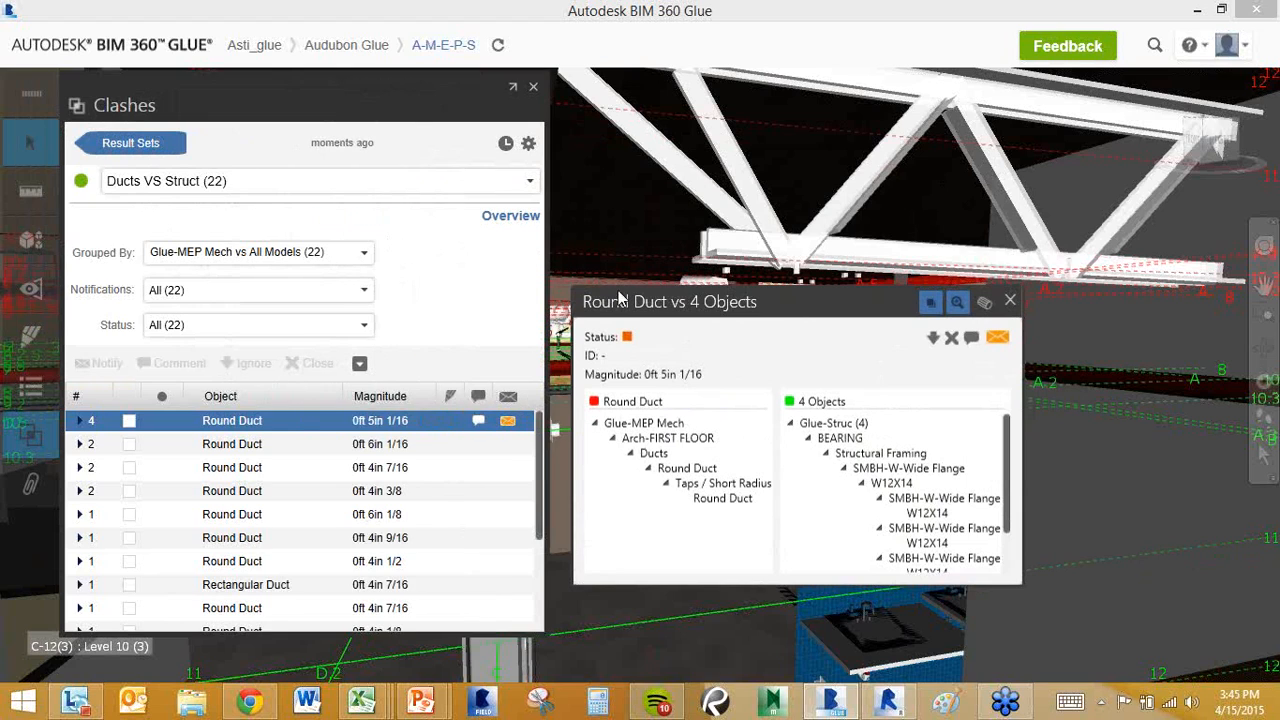
left_click(1010, 302)
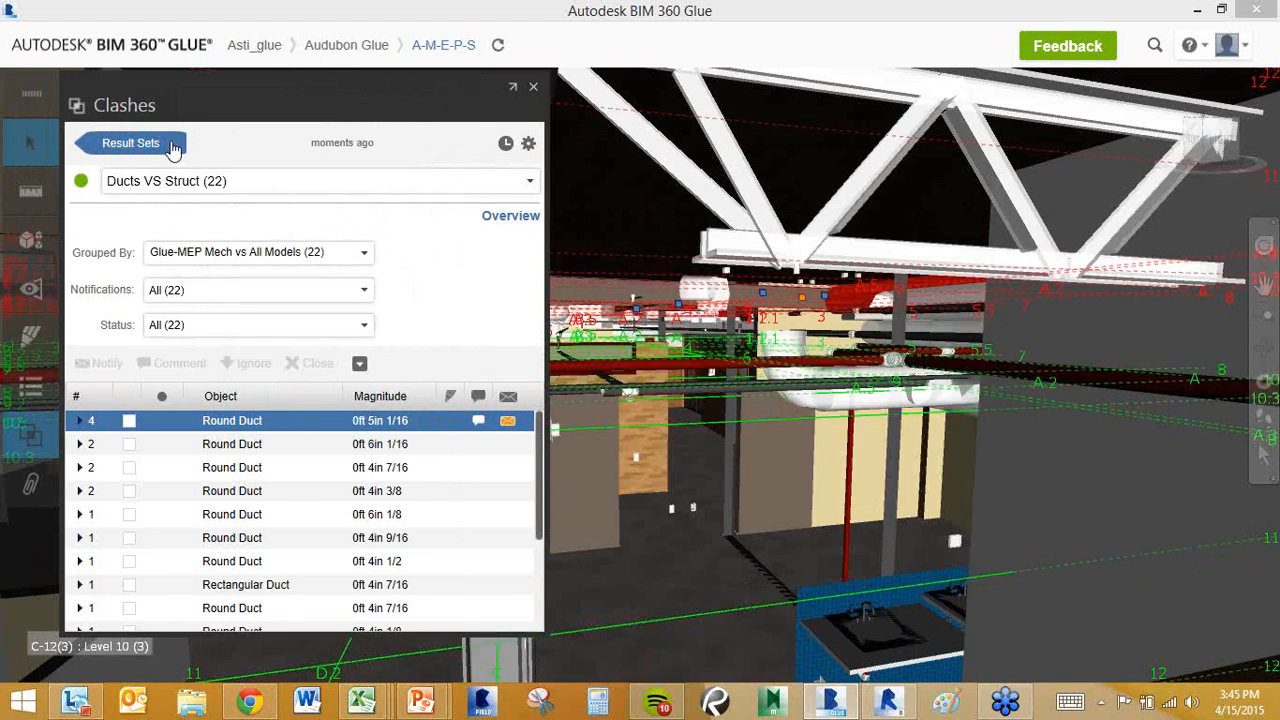
Review the Ducts VS Struct result set summary showing 22 open clashes, then close the Clashes panel.
left_click(172, 145)
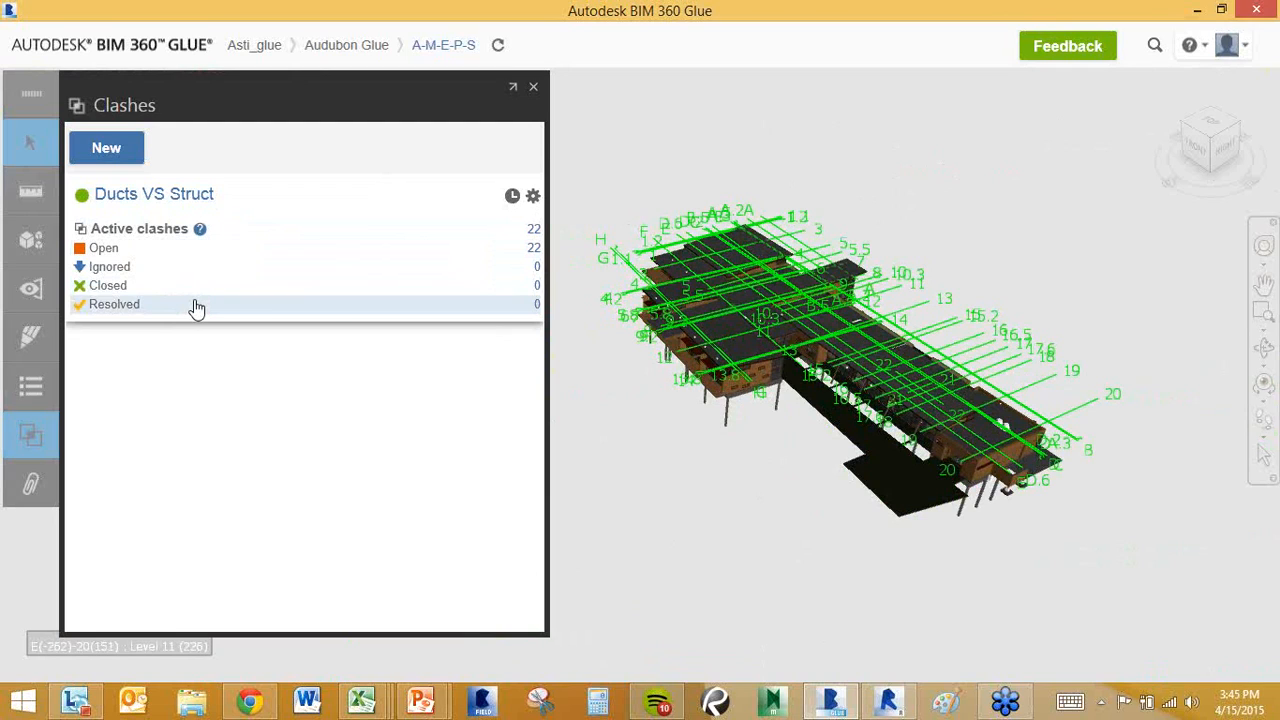
left_click(512, 198)
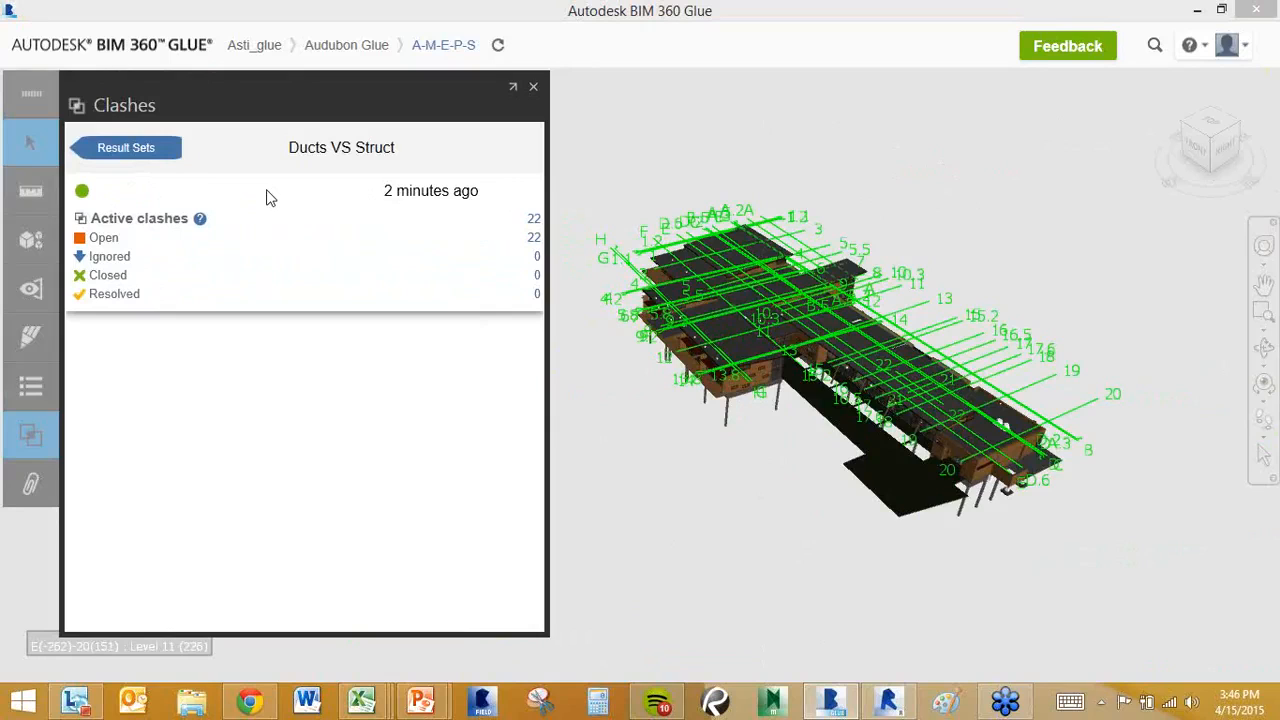
left_click(533, 86)
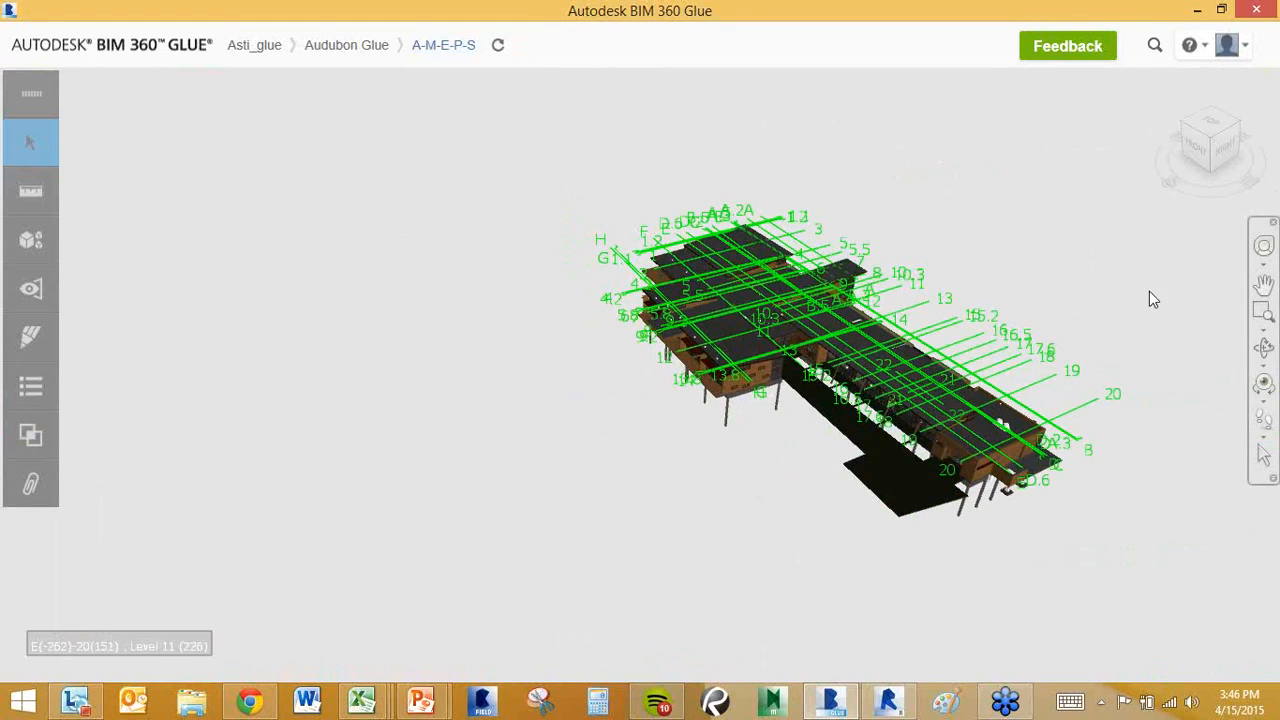
Zoom in on the A-M-E-P-S building and pan it into view.
scroll(946, 265, "up", 1)
scroll(946, 265, "up", 2)
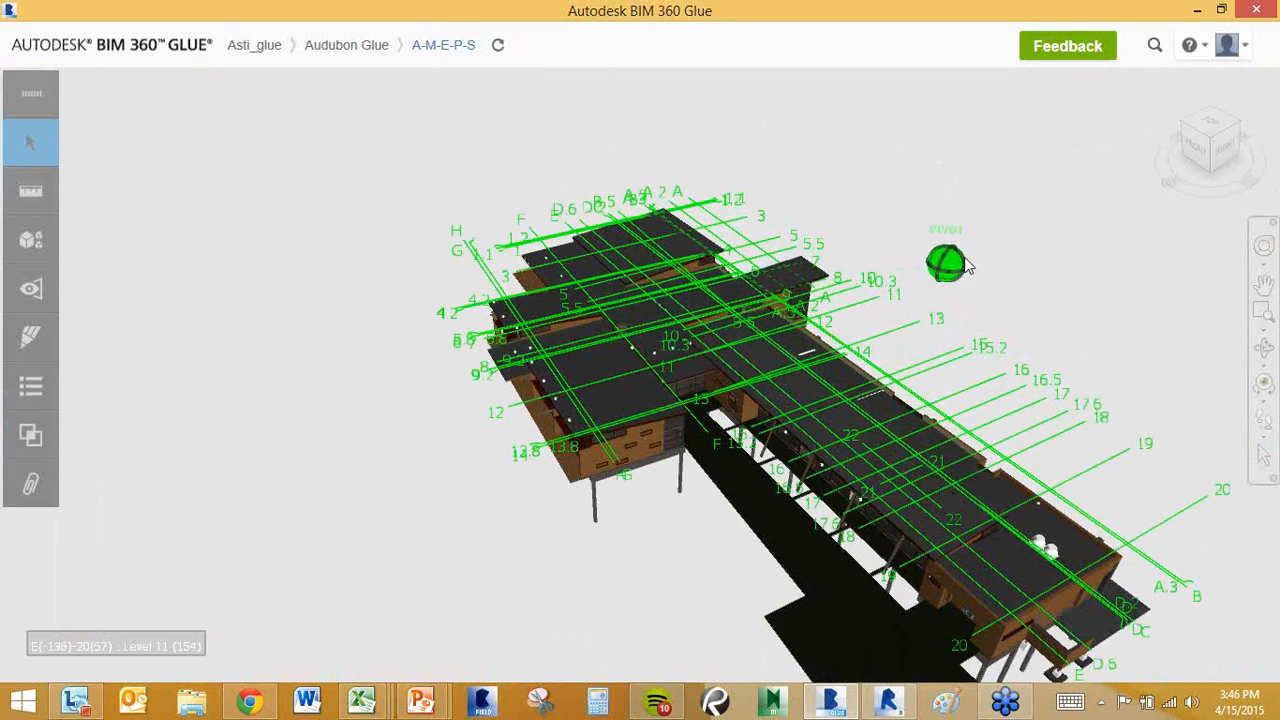
middle_click_drag(929, 214, 857, 176)
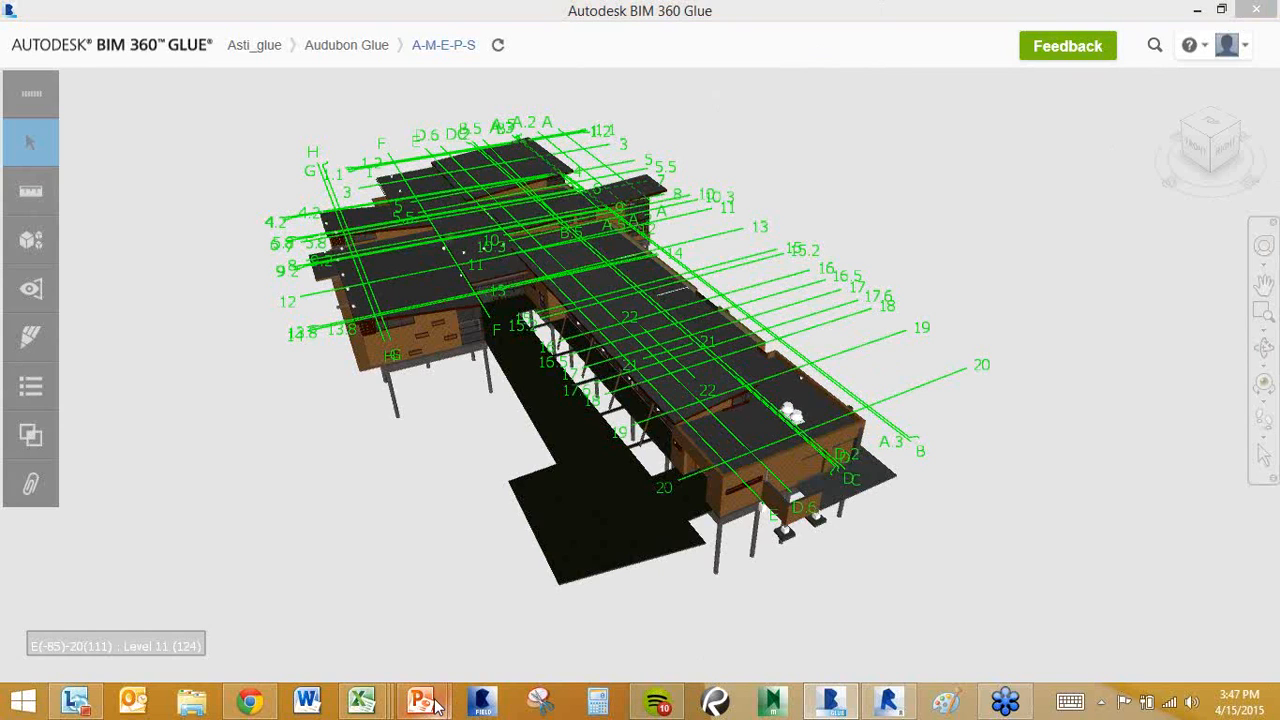
Switch to PowerPoint's slide 5, 'A Week in a Glue-Enabled Coordination Process'.
mouse_move(435, 705)
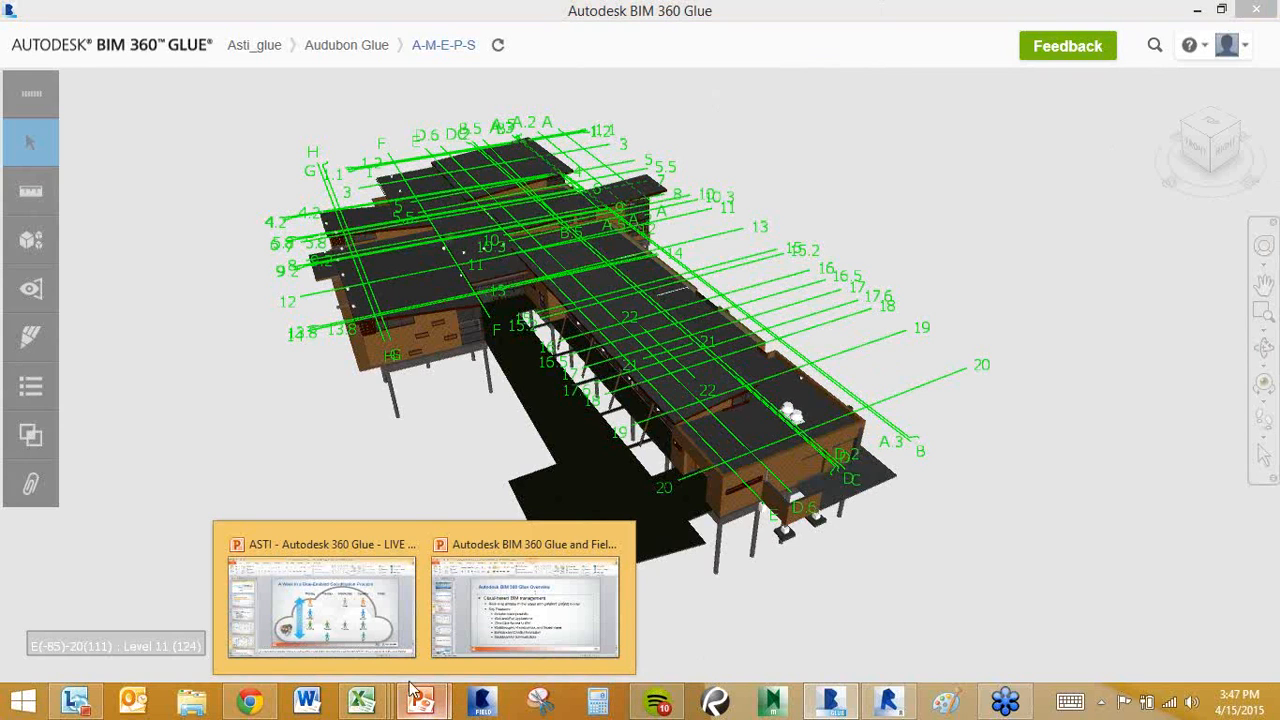
left_click(343, 630)
left_click(127, 572)
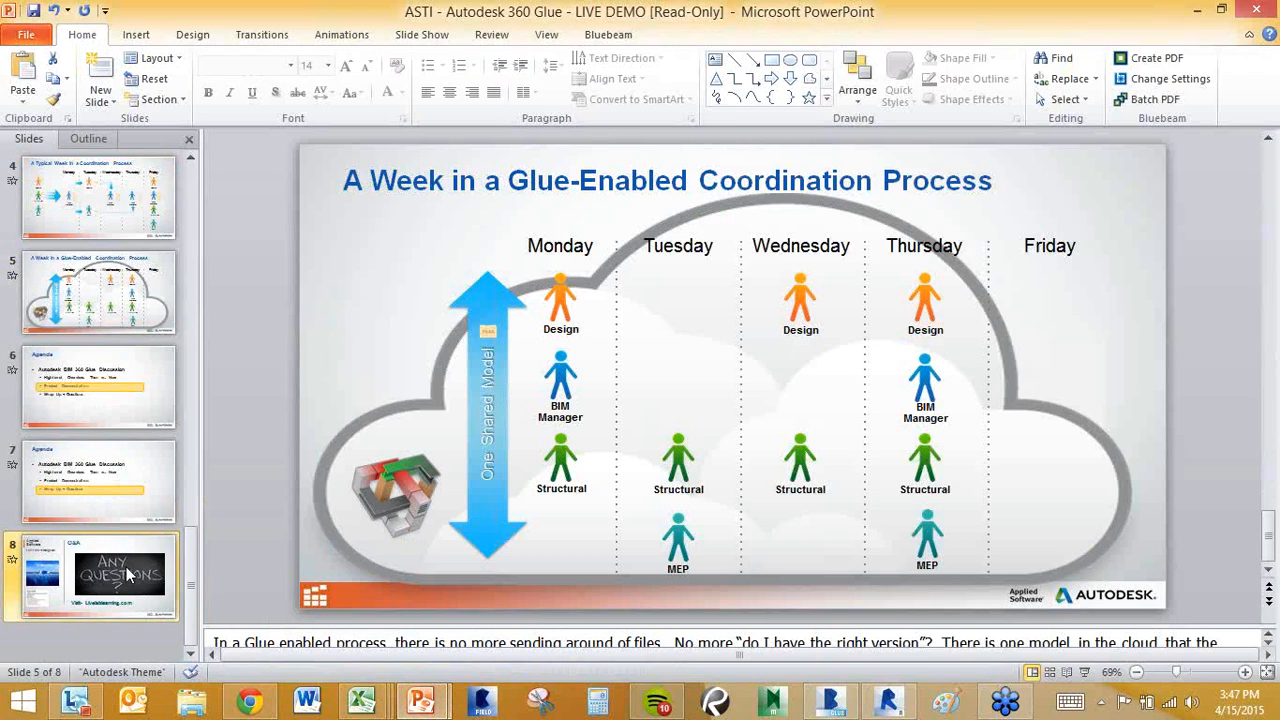